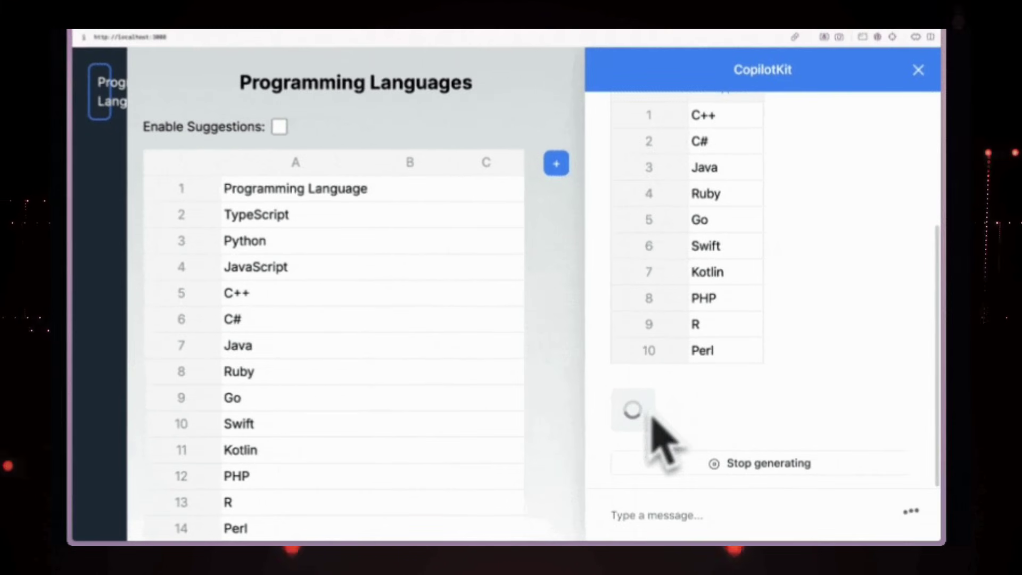
text(insert 2 new colu)
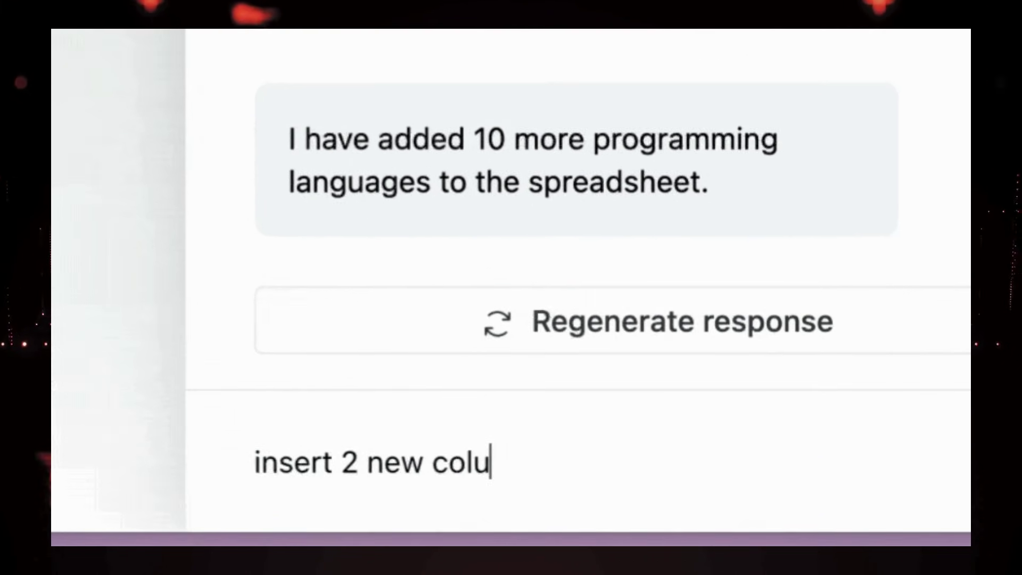
text(mns: year of founding, and estimated number of users (in millions))
Send the request for the two new columns and apply the assistant's result to the spreadsheet
key(Return)
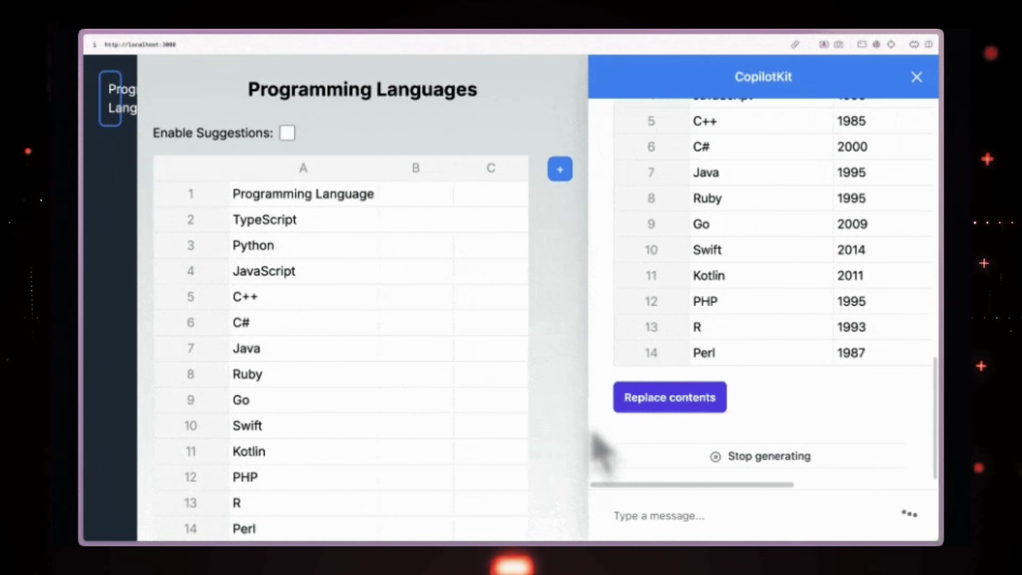
click(663, 397)
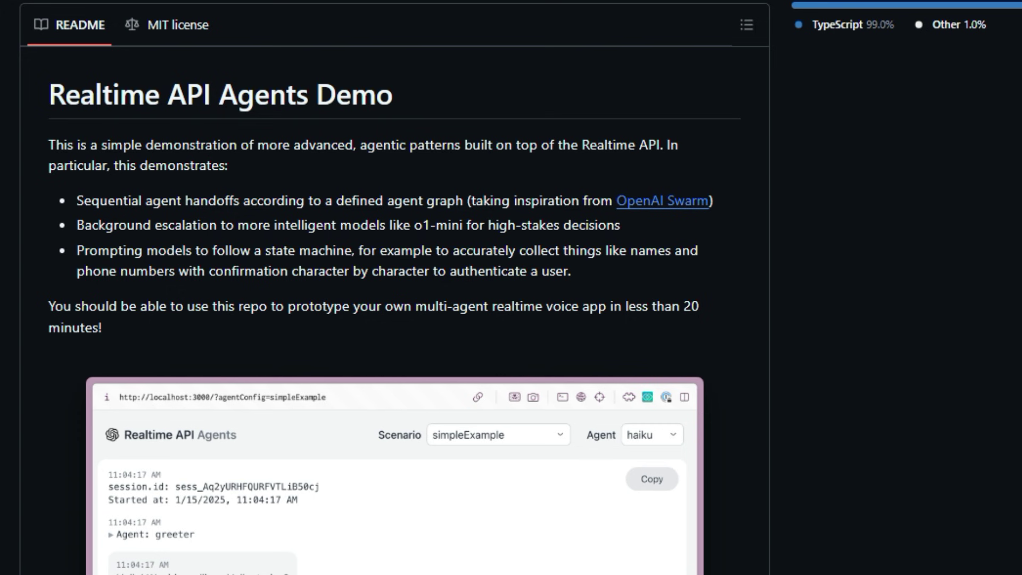
scroll(511, 320, down, 1)
scroll(511, 320, down, 1)
scroll(512, 319, down, 1)
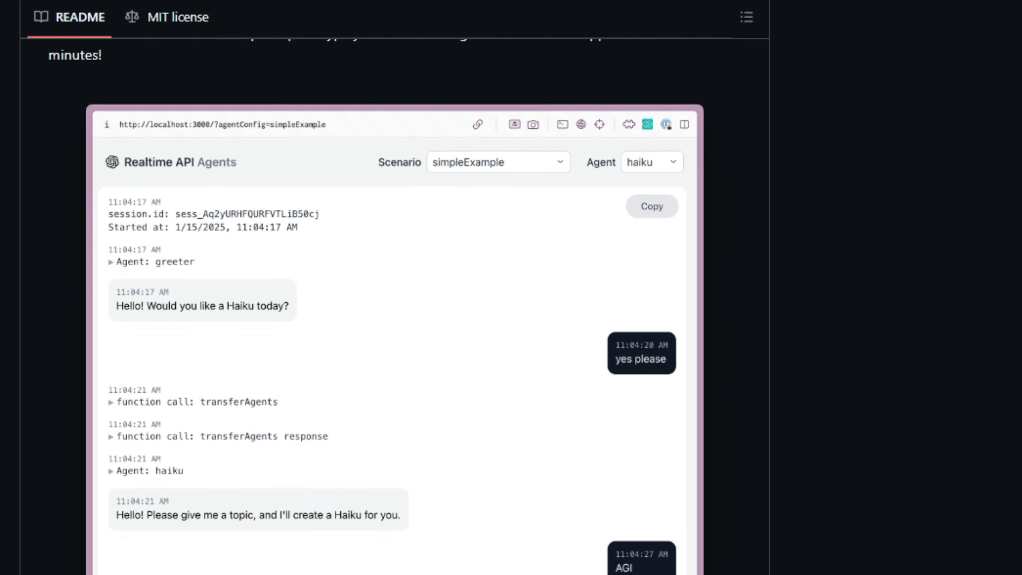
scroll(512, 319, down, 1)
scroll(511, 320, down, 1)
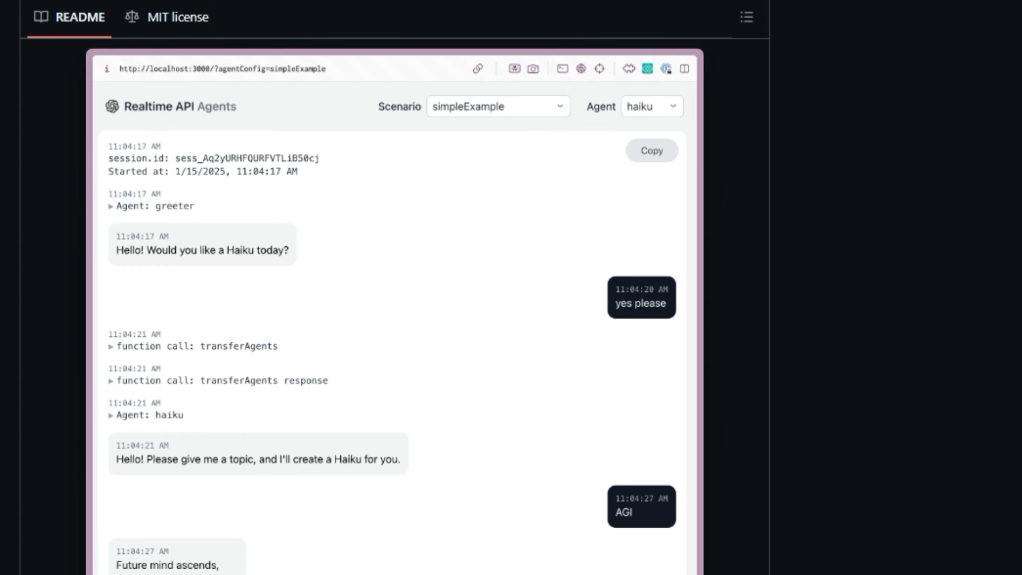
scroll(512, 320, down, 1)
scroll(511, 320, down, 1)
scroll(512, 319, down, 1)
scroll(512, 319, down, 1)
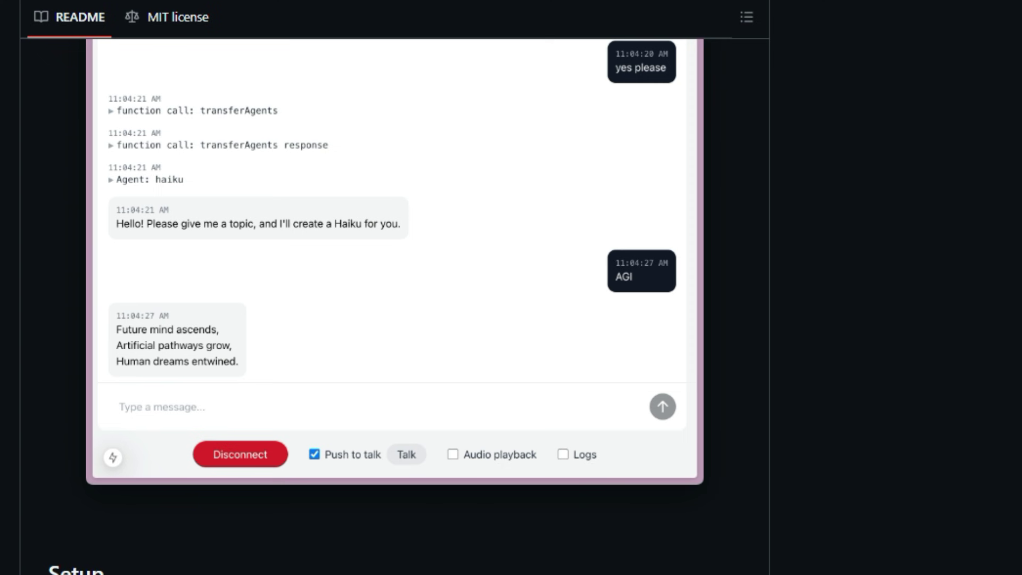
scroll(394, 306, down, 1)
scroll(395, 307, down, 3)
scroll(394, 307, down, 3)
scroll(395, 307, down, 1)
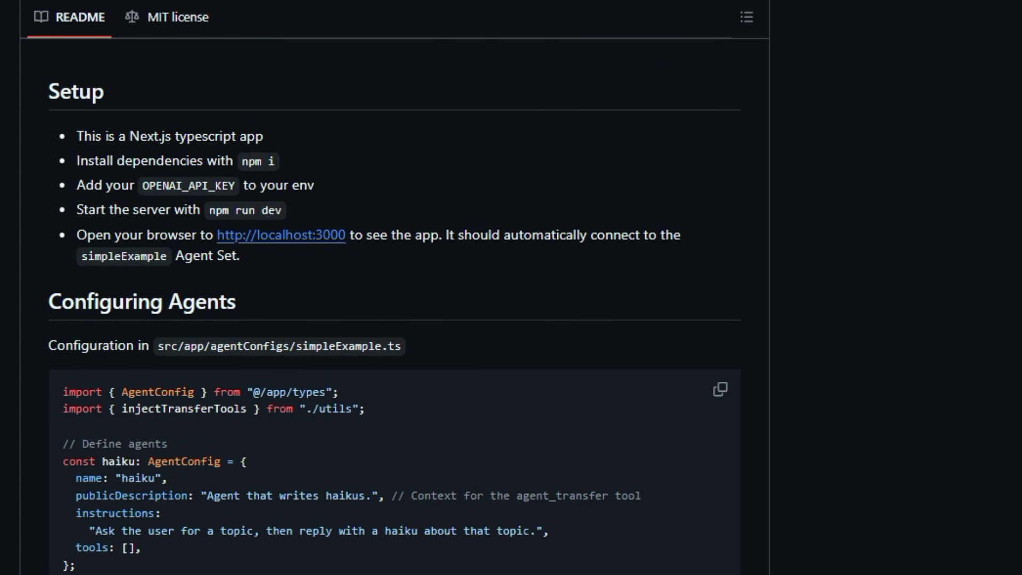
scroll(395, 307, down, 1)
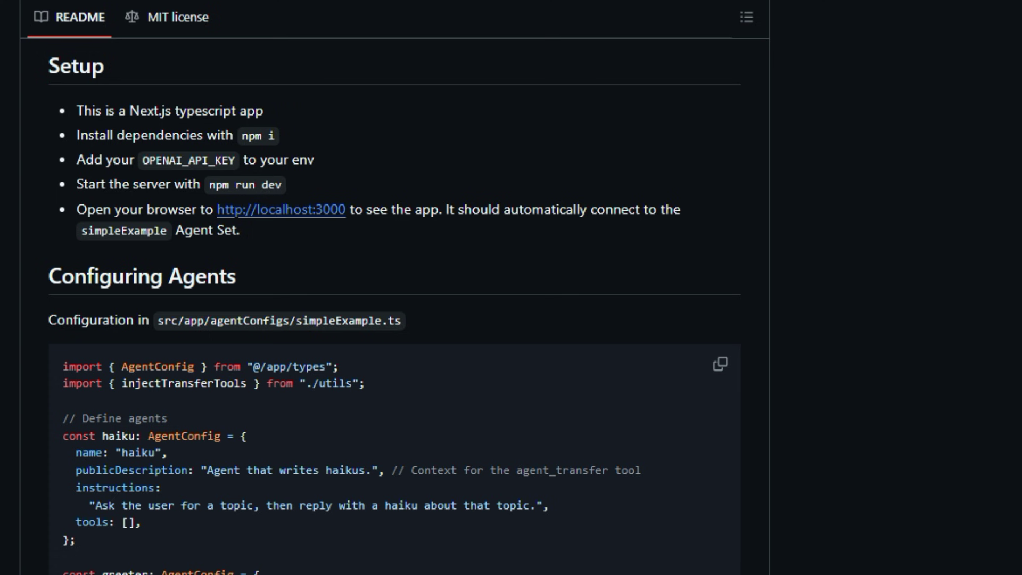
scroll(395, 307, down, 1)
scroll(394, 307, down, 1)
scroll(394, 307, down, 1)
scroll(395, 307, down, 1)
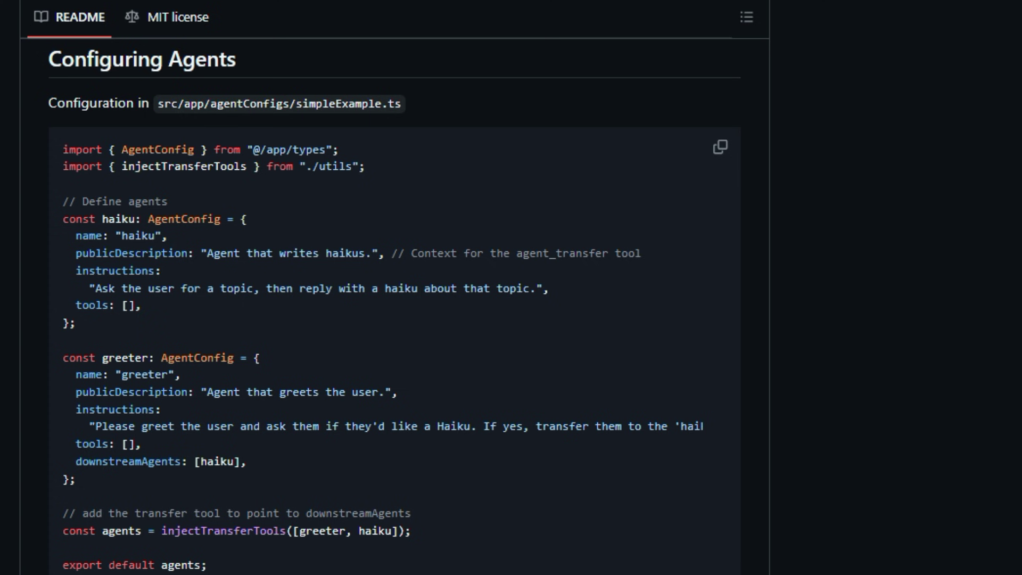
scroll(395, 307, down, 1)
scroll(395, 308, down, 1)
scroll(394, 308, down, 1)
scroll(395, 306, down, 1)
scroll(395, 306, down, 1)
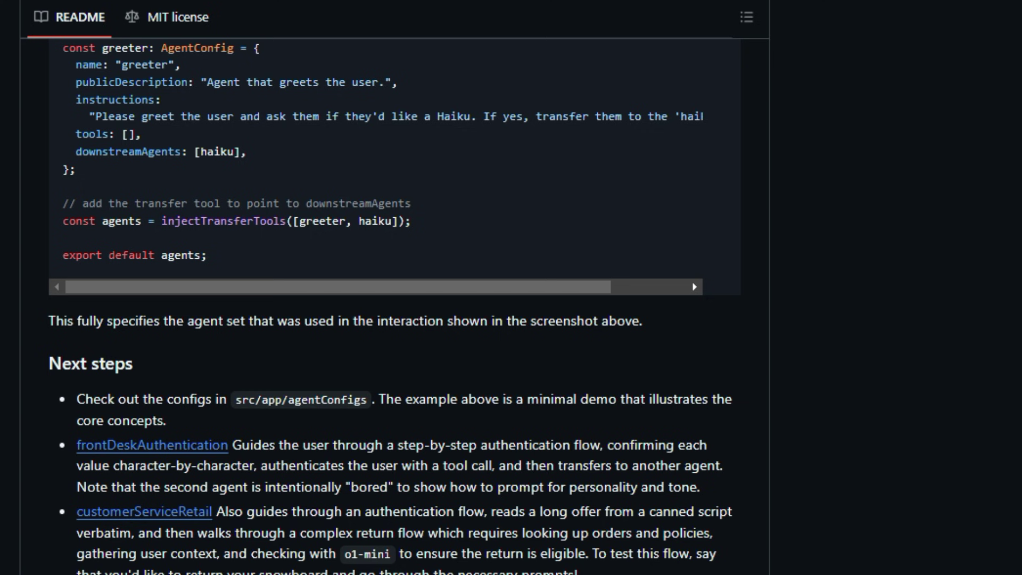
scroll(395, 307, down, 3)
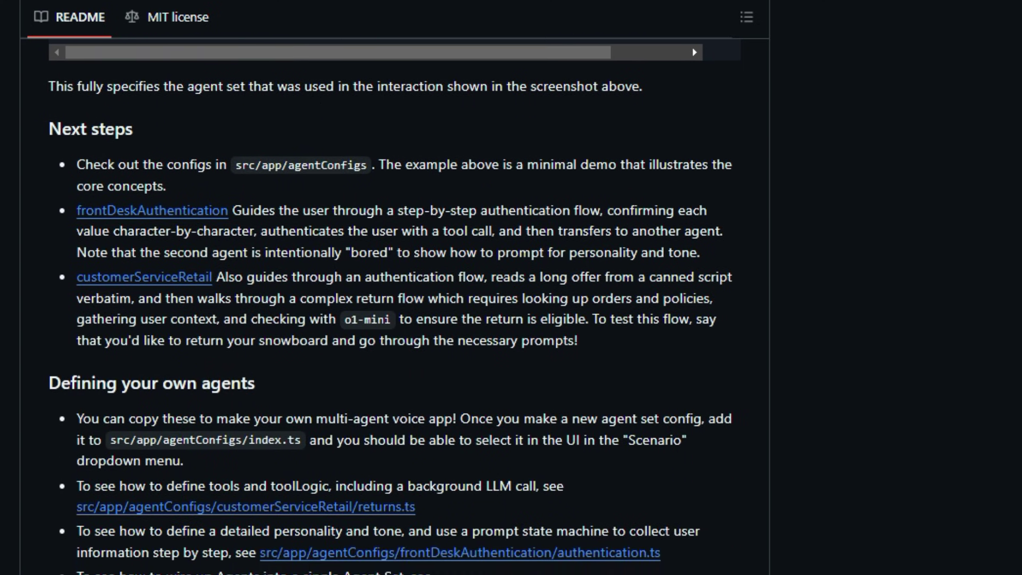
scroll(395, 307, down, 1)
scroll(395, 307, down, 1)
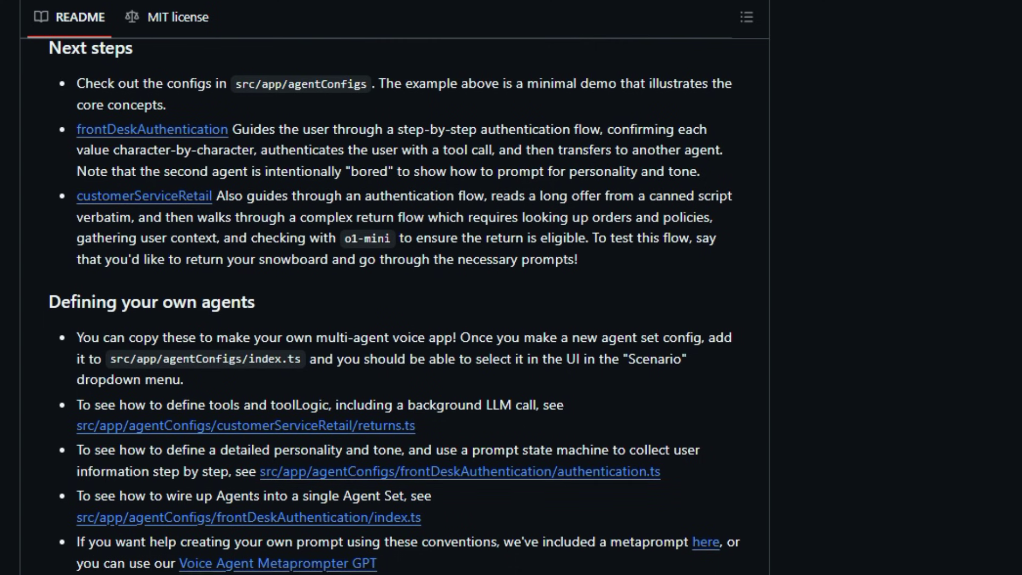
scroll(396, 307, down, 1)
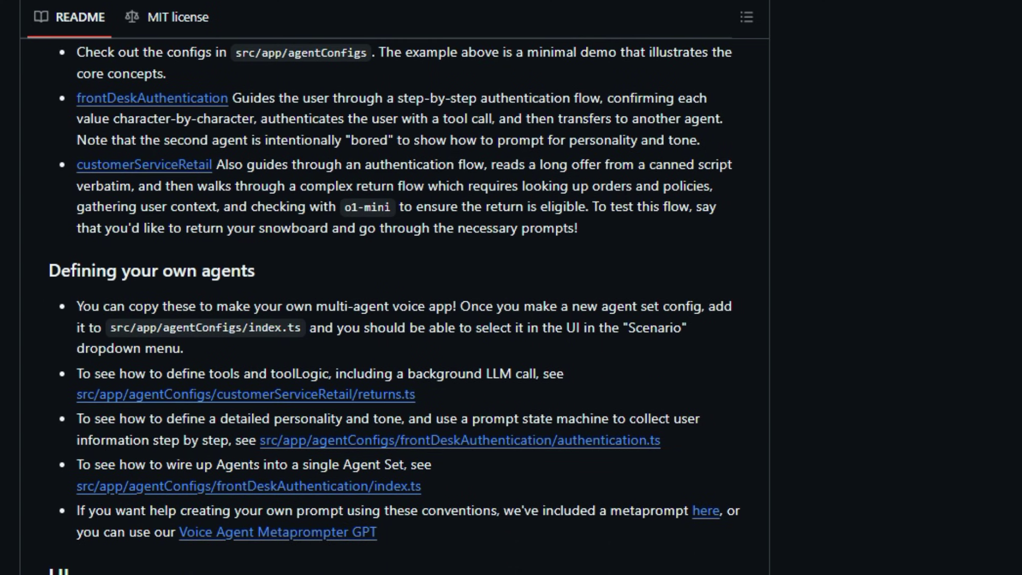
scroll(395, 307, down, 1)
scroll(395, 306, down, 1)
scroll(395, 306, down, 1)
scroll(396, 307, down, 1)
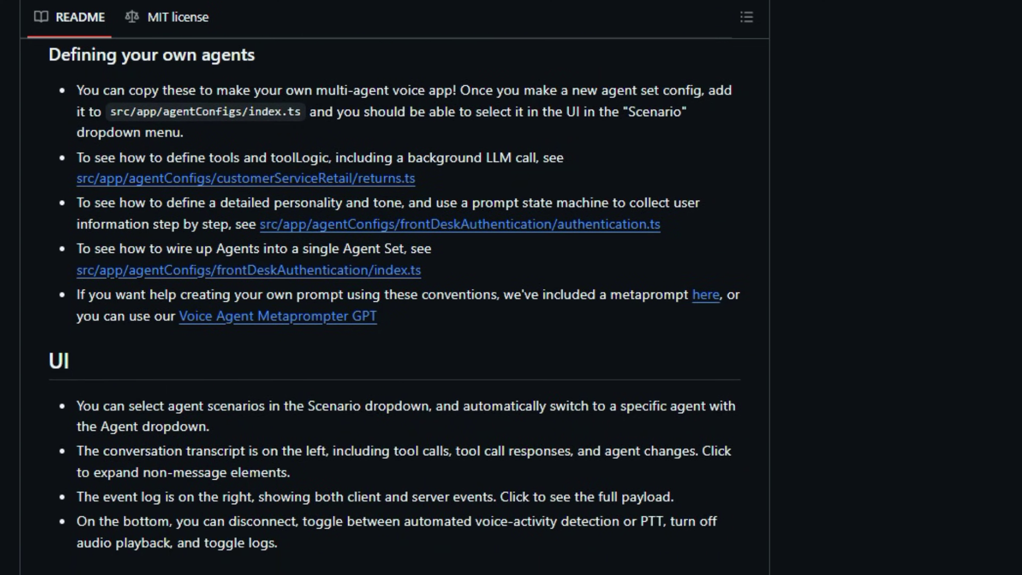
scroll(395, 307, down, 1)
scroll(394, 307, down, 2)
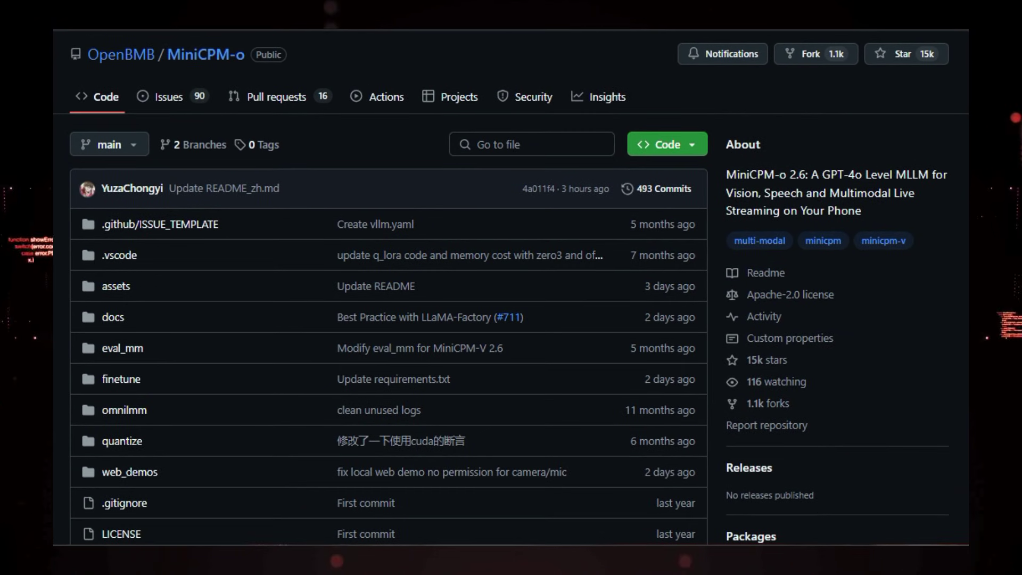
scroll(511, 288, down, 8)
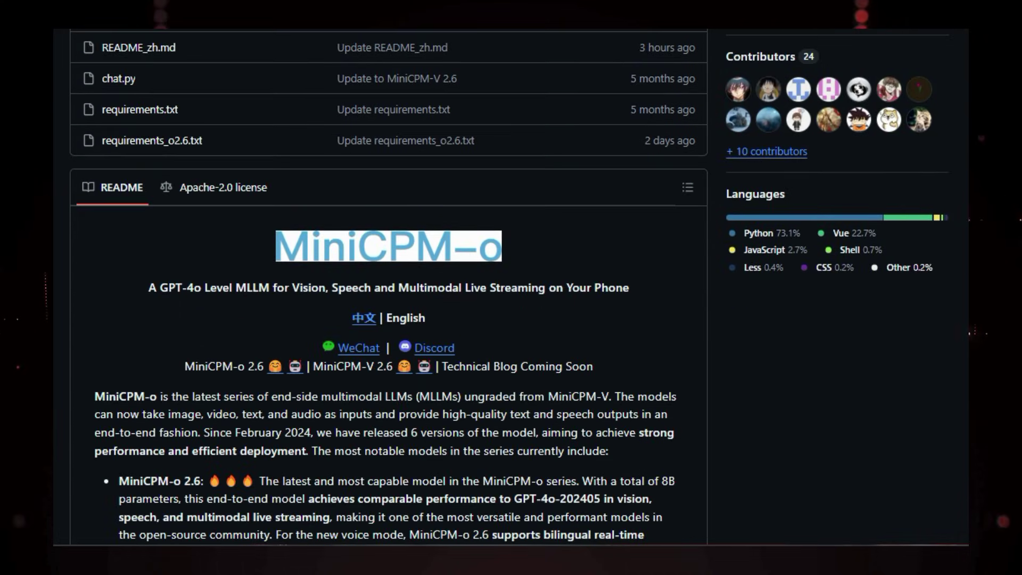
scroll(388, 319, down, 1)
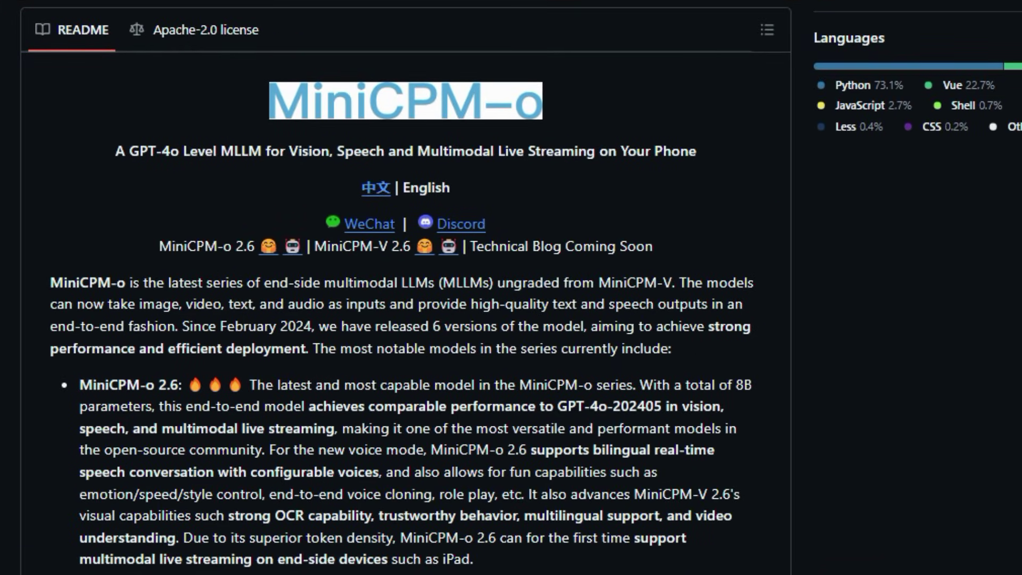
scroll(511, 287, down, 3)
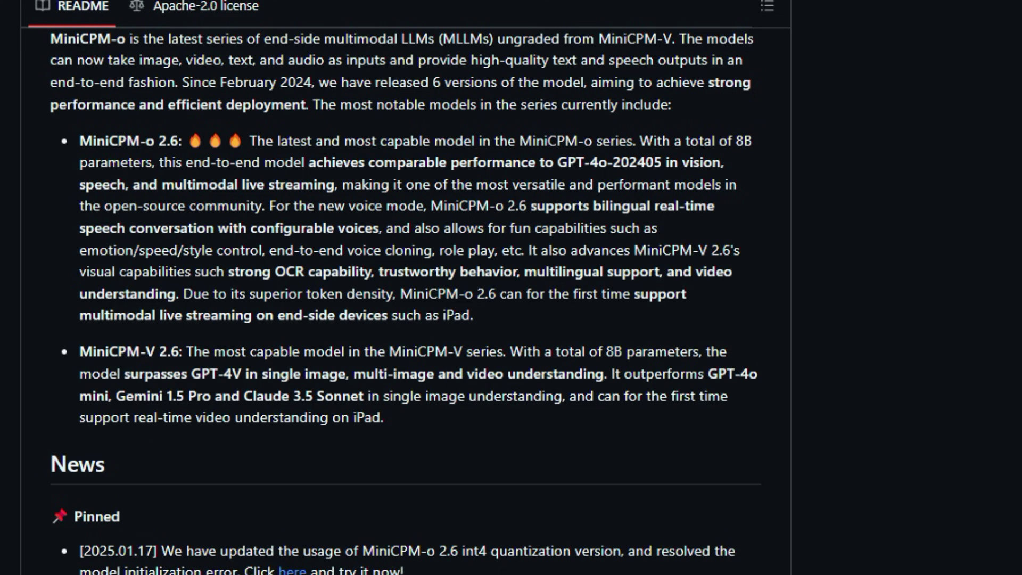
scroll(406, 301, down, 4)
scroll(406, 300, down, 1)
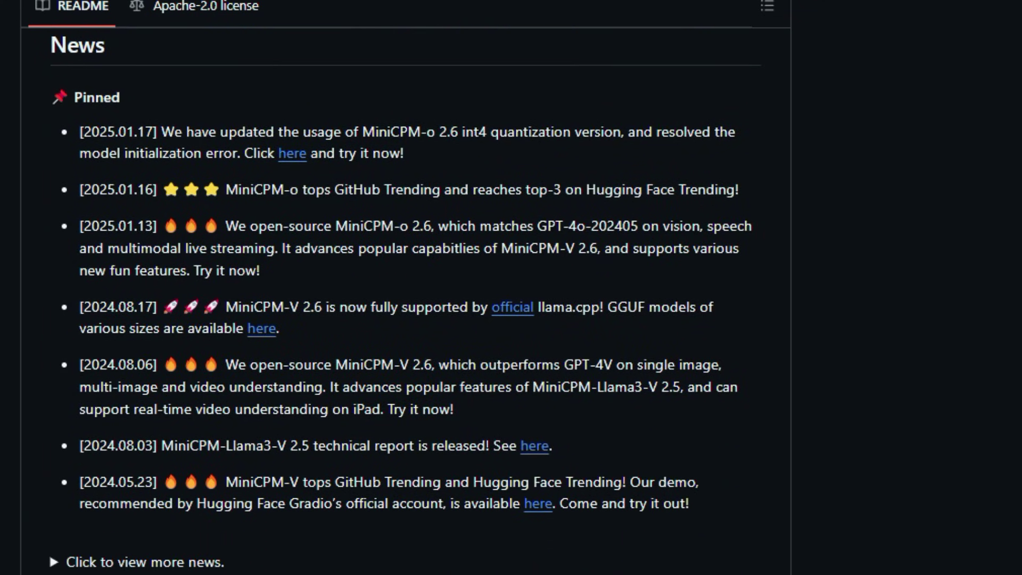
scroll(405, 301, down, 4)
scroll(405, 301, down, 1)
scroll(406, 300, down, 1)
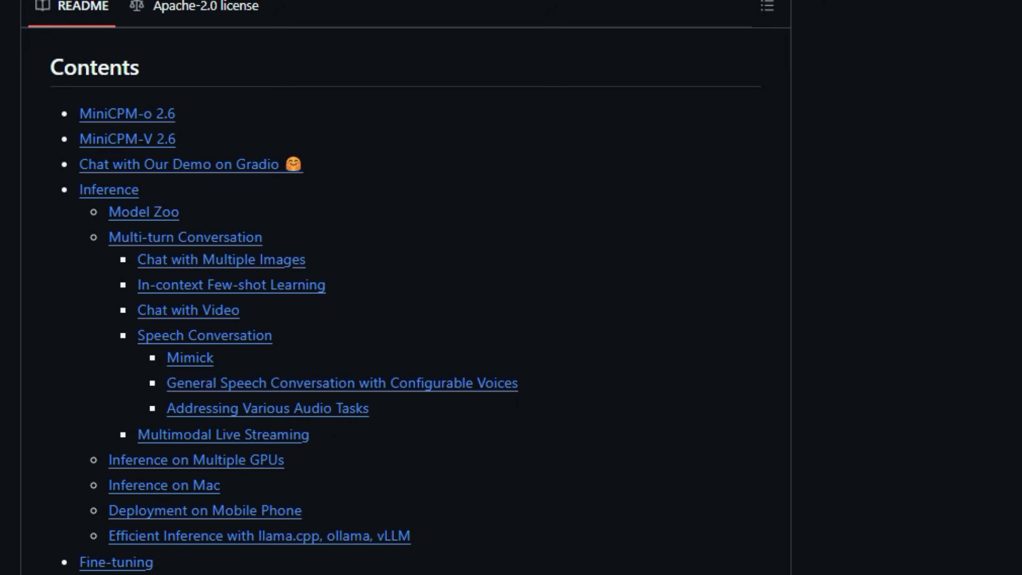
scroll(406, 300, down, 3)
scroll(406, 300, down, 5)
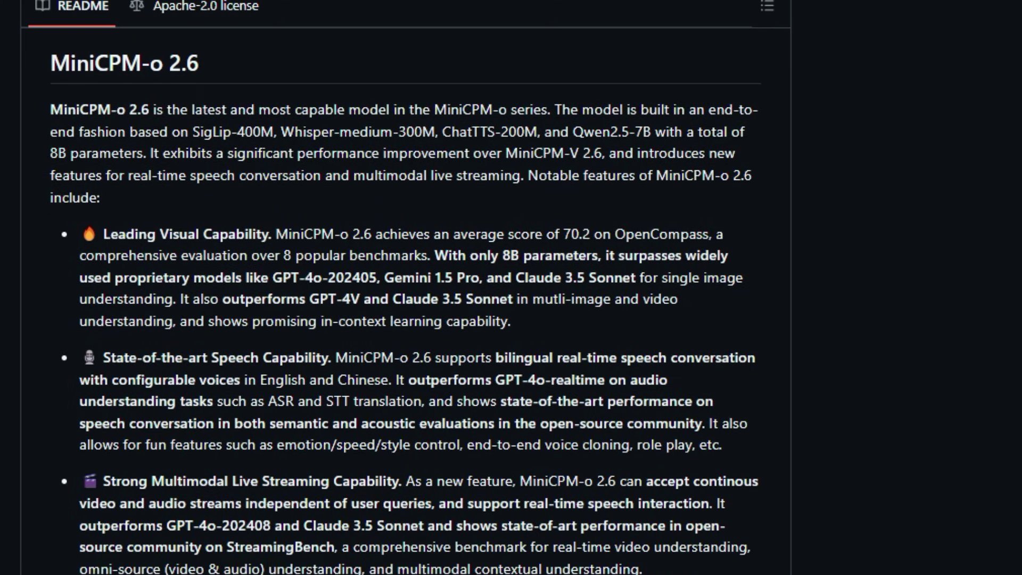
scroll(406, 300, down, 5)
scroll(406, 300, down, 2)
scroll(406, 301, down, 4)
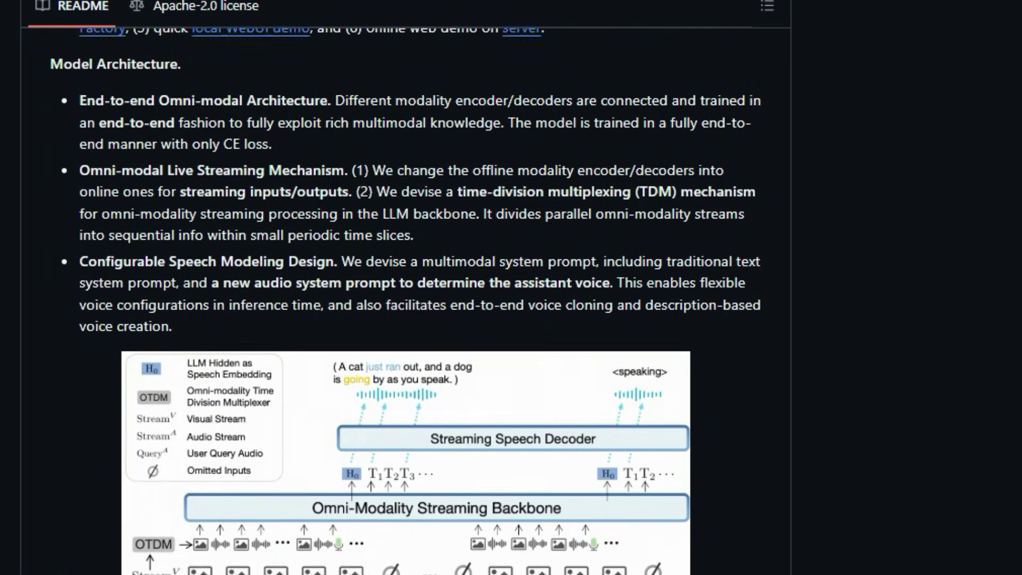
scroll(405, 300, down, 1)
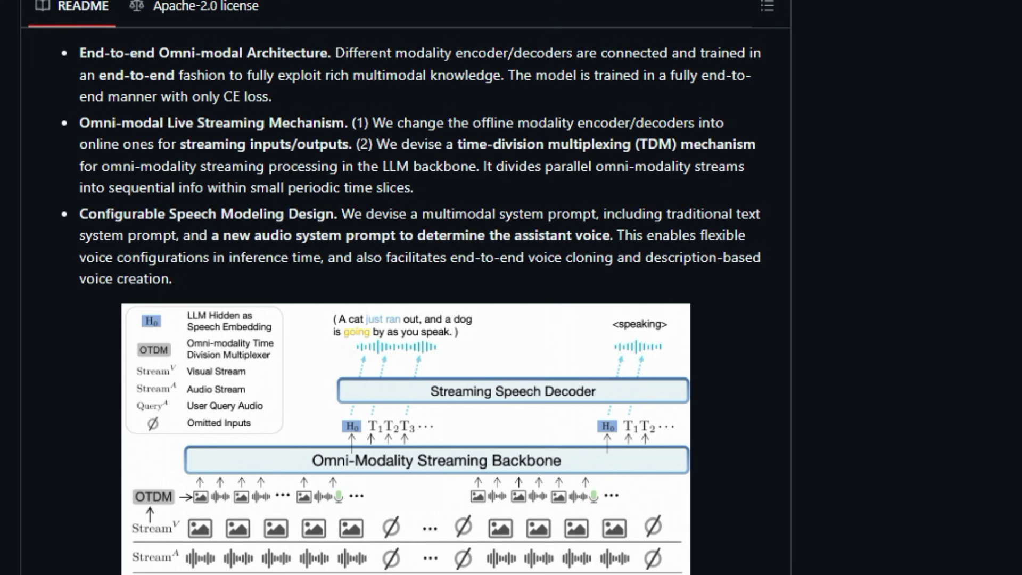
scroll(405, 300, down, 2)
scroll(405, 301, down, 1)
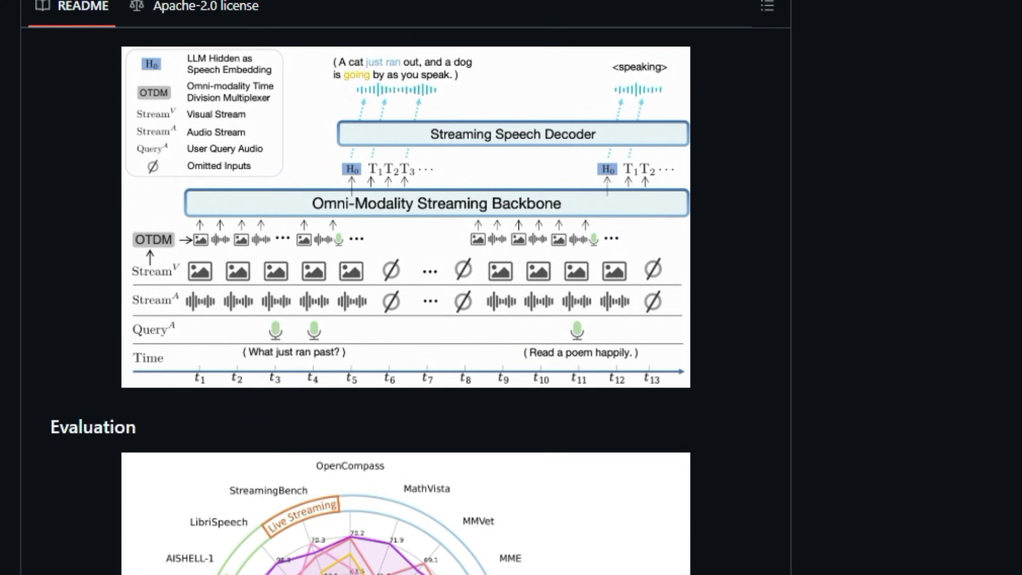
scroll(406, 300, down, 1)
scroll(406, 300, down, 3)
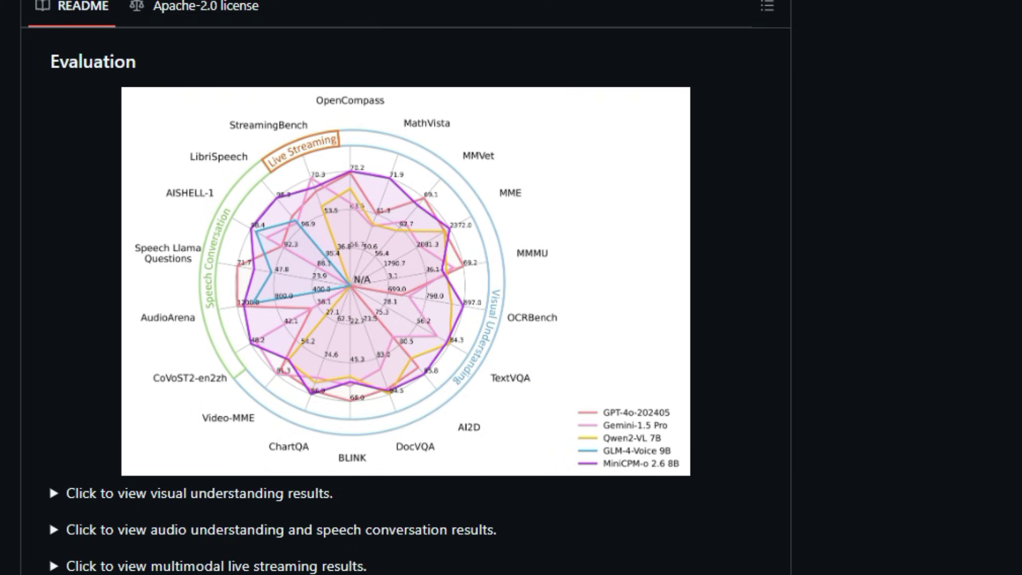
scroll(407, 301, down, 4)
scroll(406, 301, down, 1)
scroll(406, 301, down, 2)
scroll(405, 300, down, 1)
scroll(405, 301, down, 3)
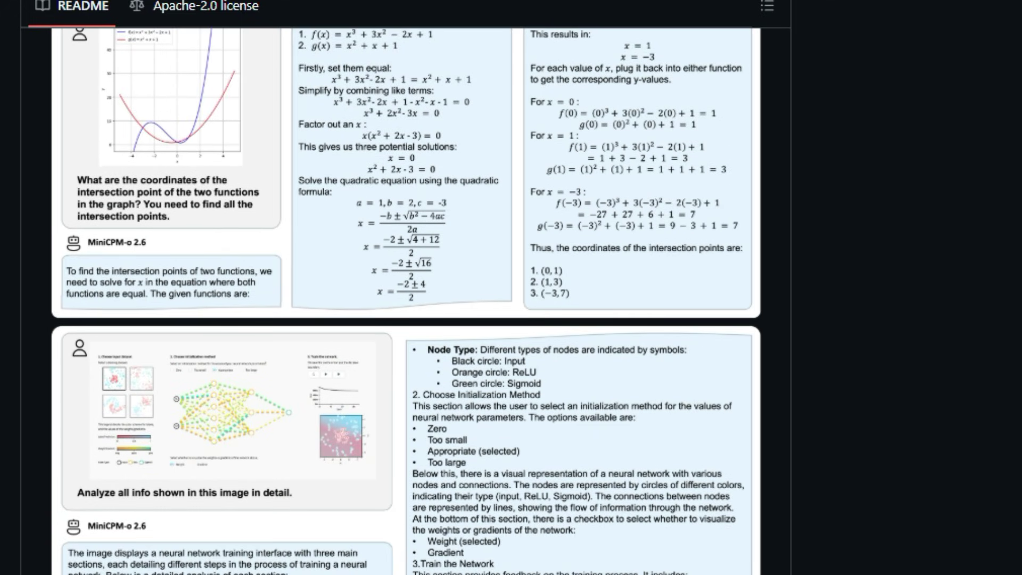
scroll(406, 301, down, 4)
scroll(406, 301, down, 1)
scroll(406, 301, down, 4)
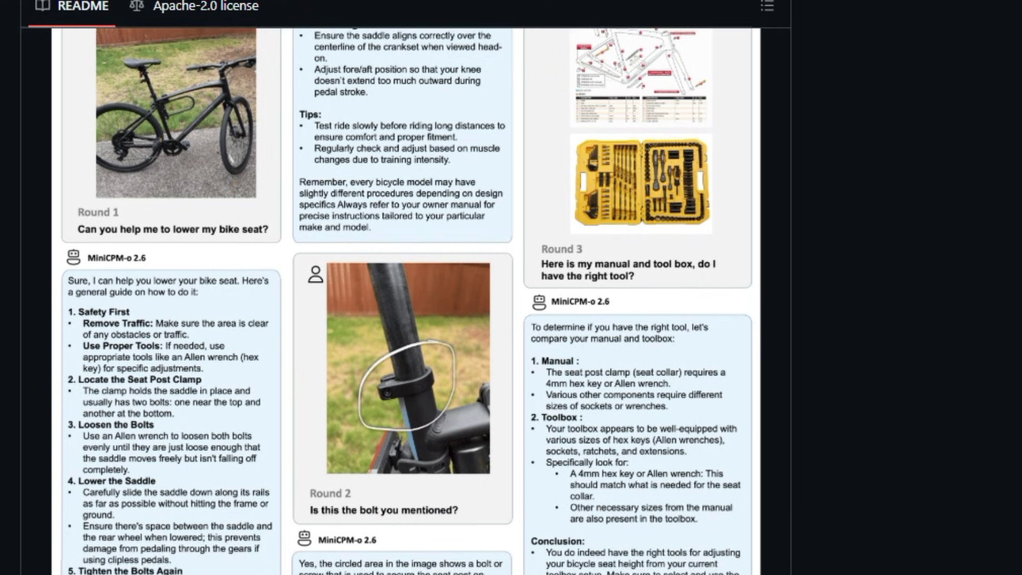
scroll(406, 300, down, 5)
scroll(405, 301, down, 2)
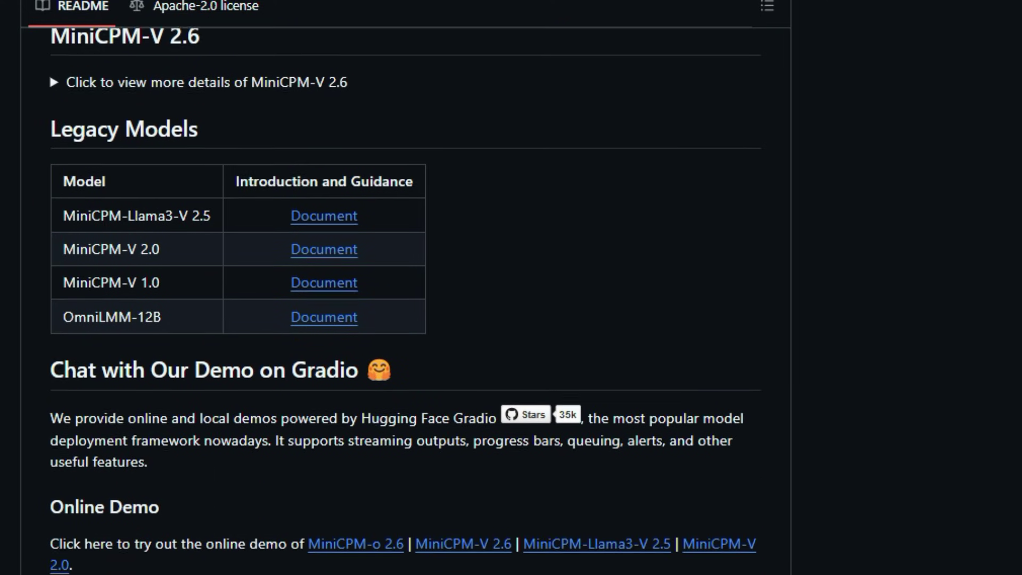
scroll(406, 300, down, 3)
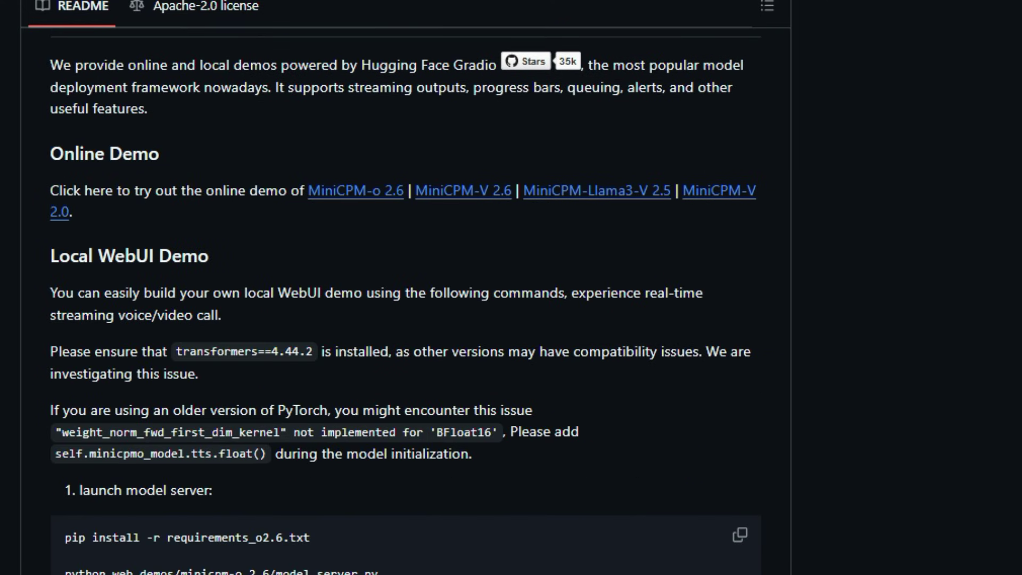
scroll(405, 300, down, 2)
scroll(406, 300, down, 1)
scroll(406, 301, down, 5)
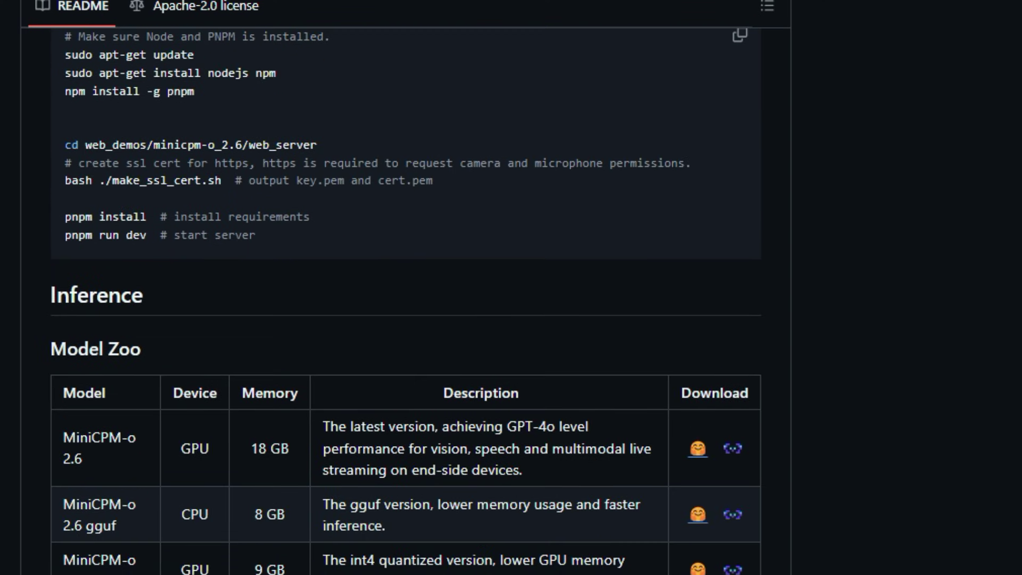
scroll(406, 300, down, 1)
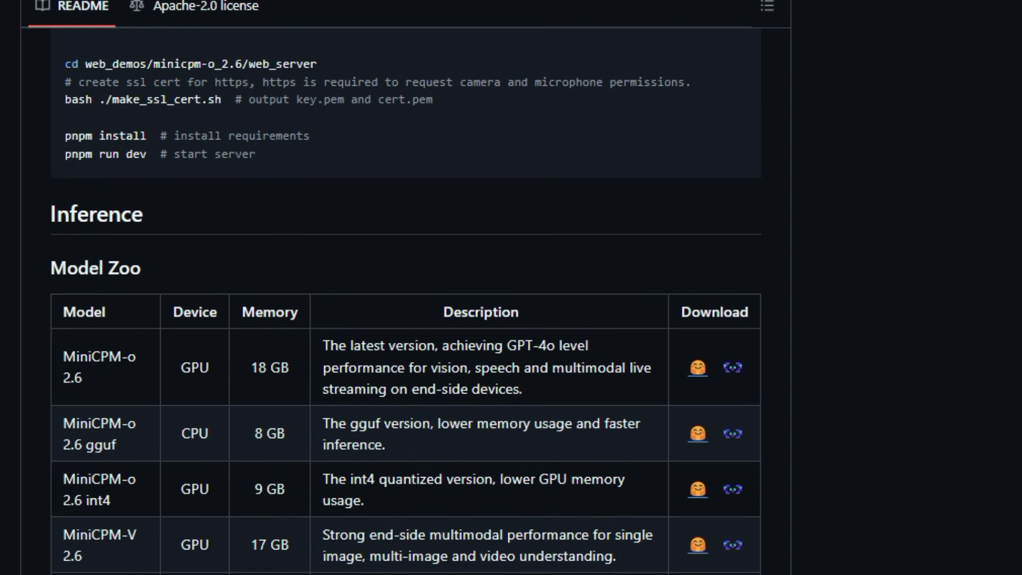
scroll(406, 300, down, 2)
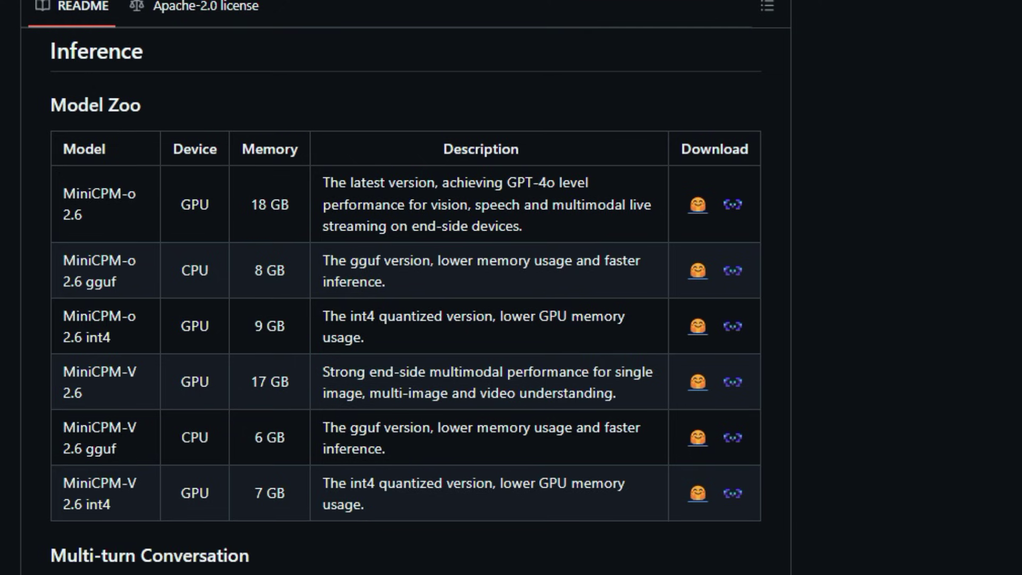
scroll(406, 300, down, 3)
scroll(406, 300, down, 3)
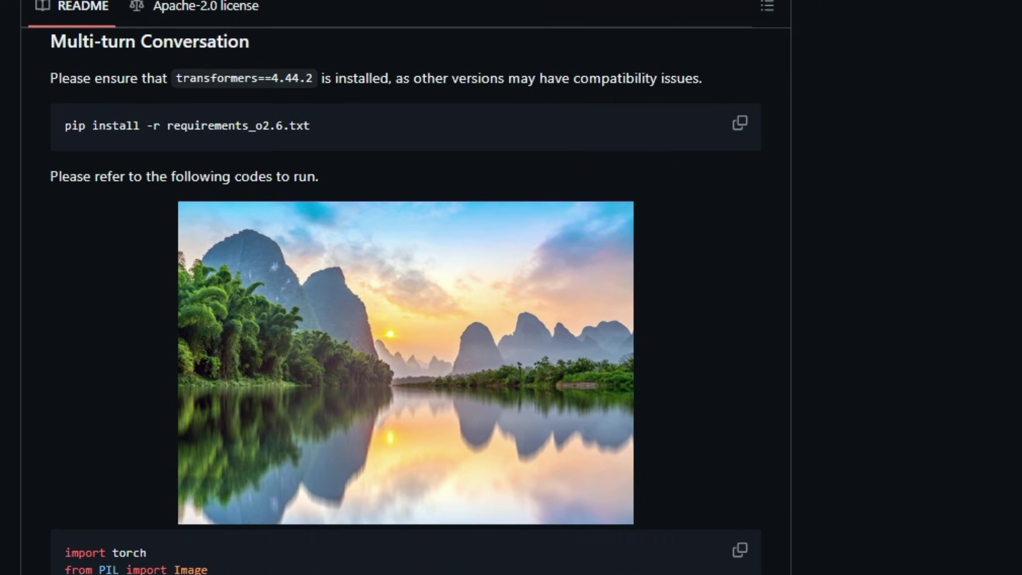
scroll(406, 301, down, 1)
scroll(406, 300, down, 2)
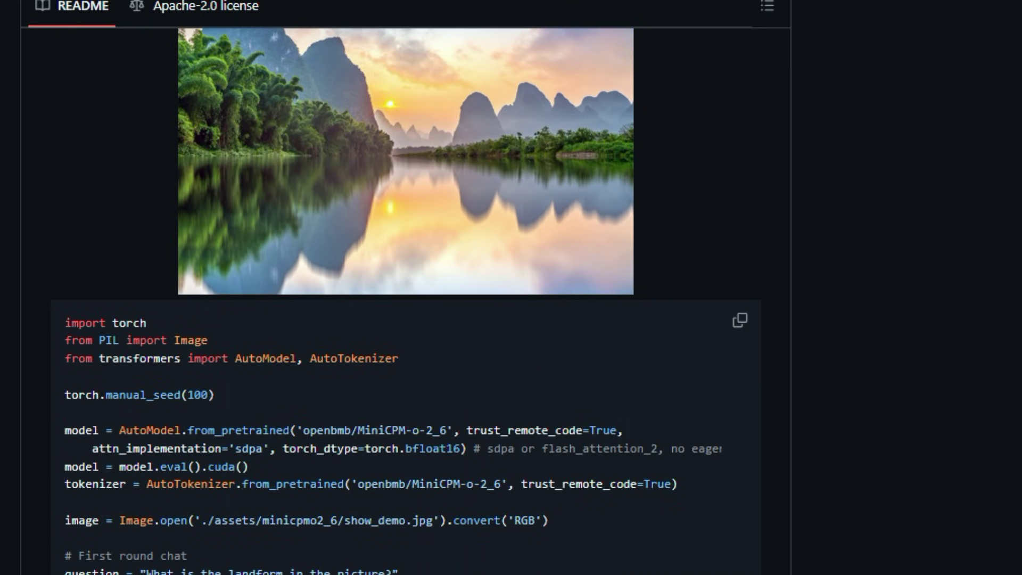
scroll(406, 300, down, 3)
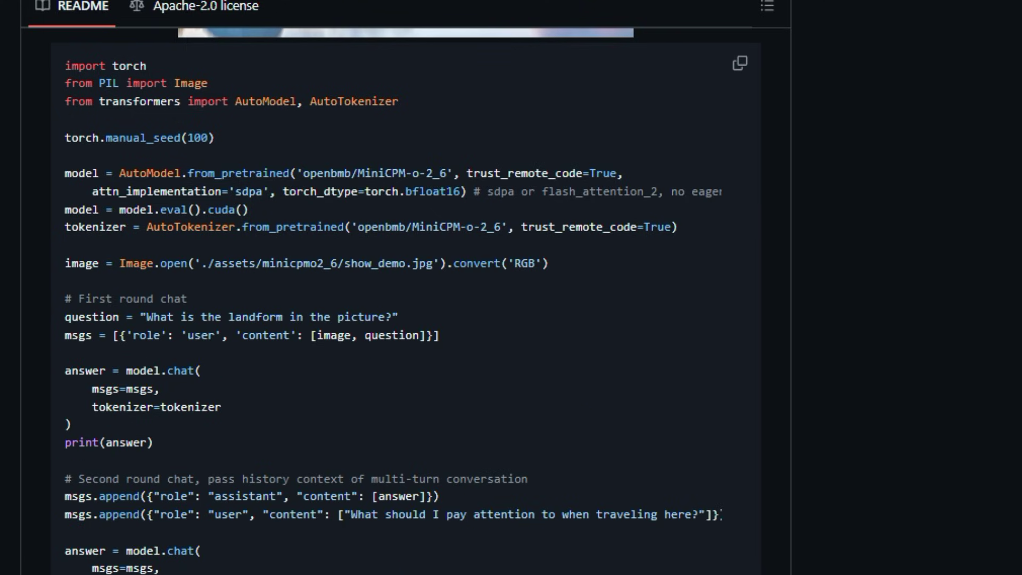
scroll(406, 301, down, 3)
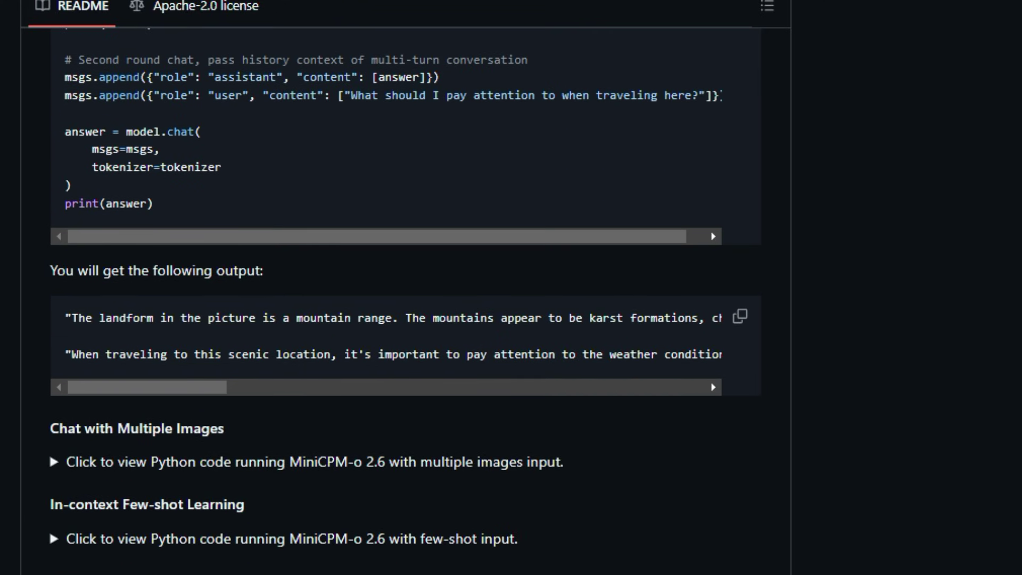
scroll(406, 300, down, 3)
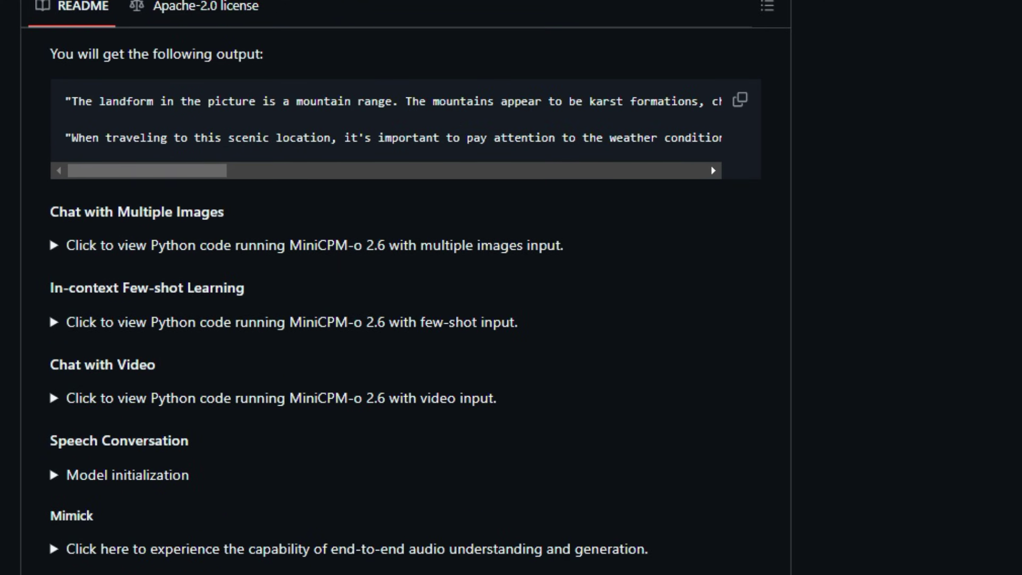
scroll(406, 301, down, 2)
scroll(406, 301, down, 2)
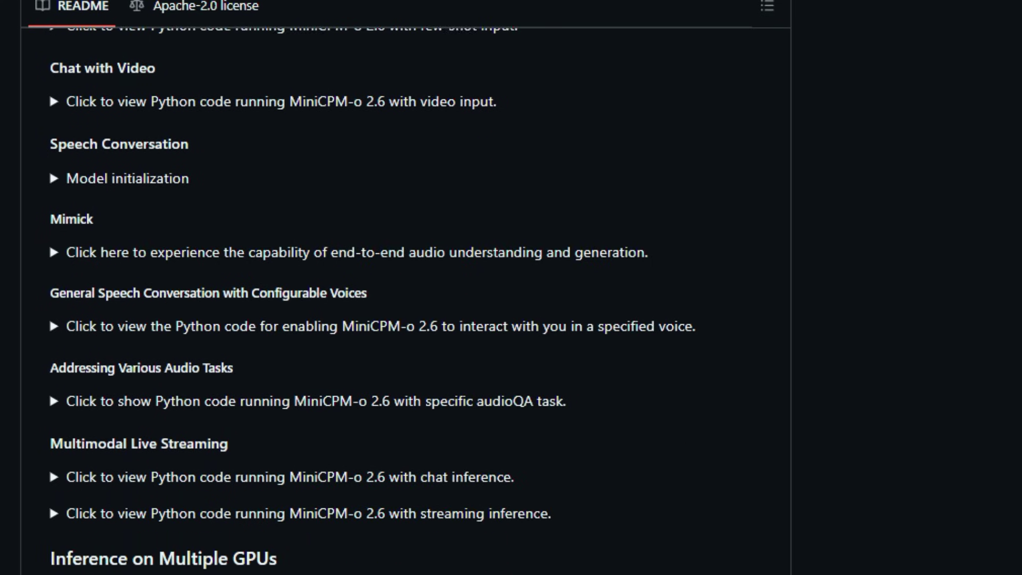
scroll(406, 300, down, 5)
scroll(406, 300, down, 2)
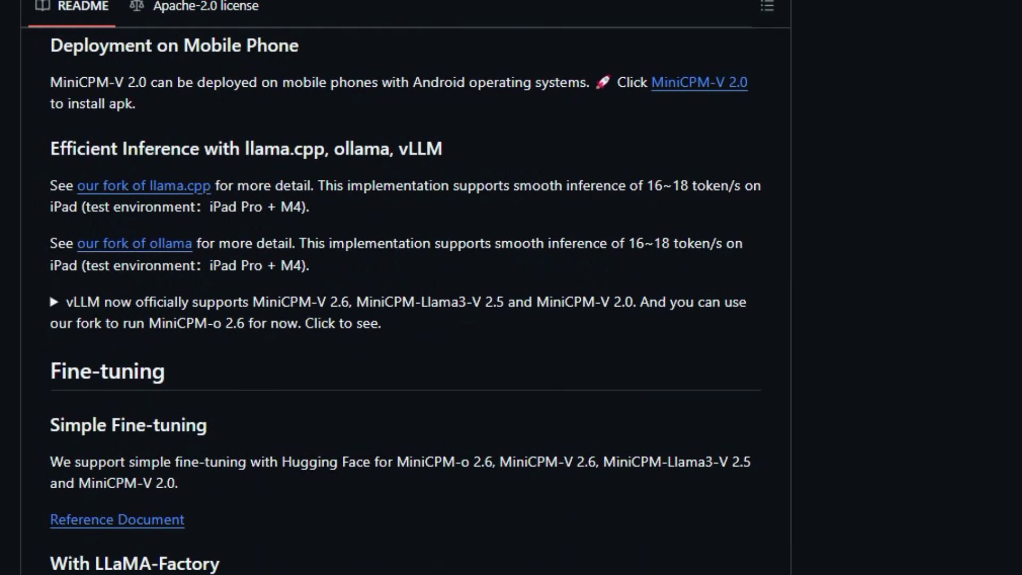
scroll(406, 300, down, 2)
scroll(405, 301, down, 2)
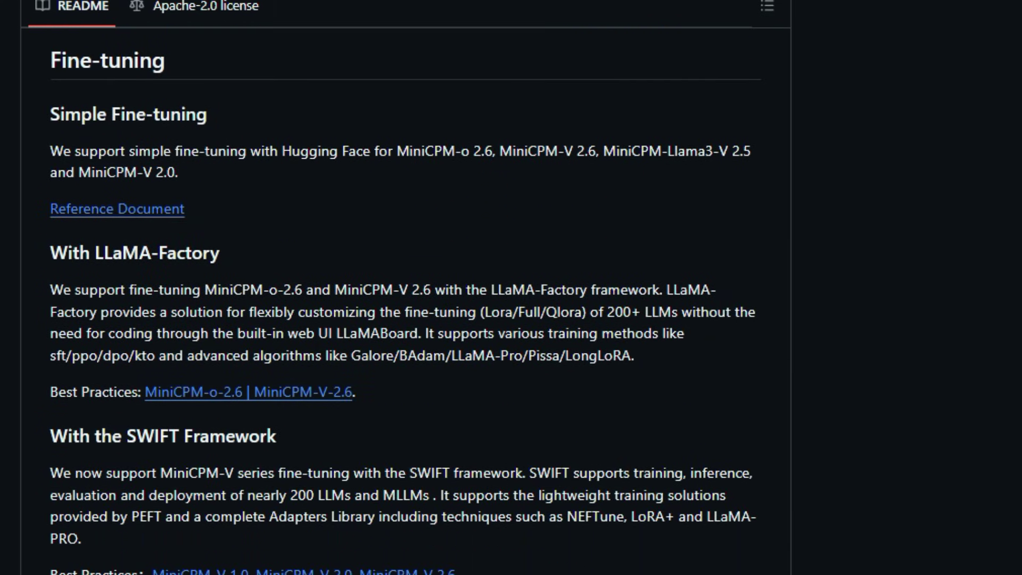
scroll(406, 300, down, 3)
scroll(406, 300, down, 1)
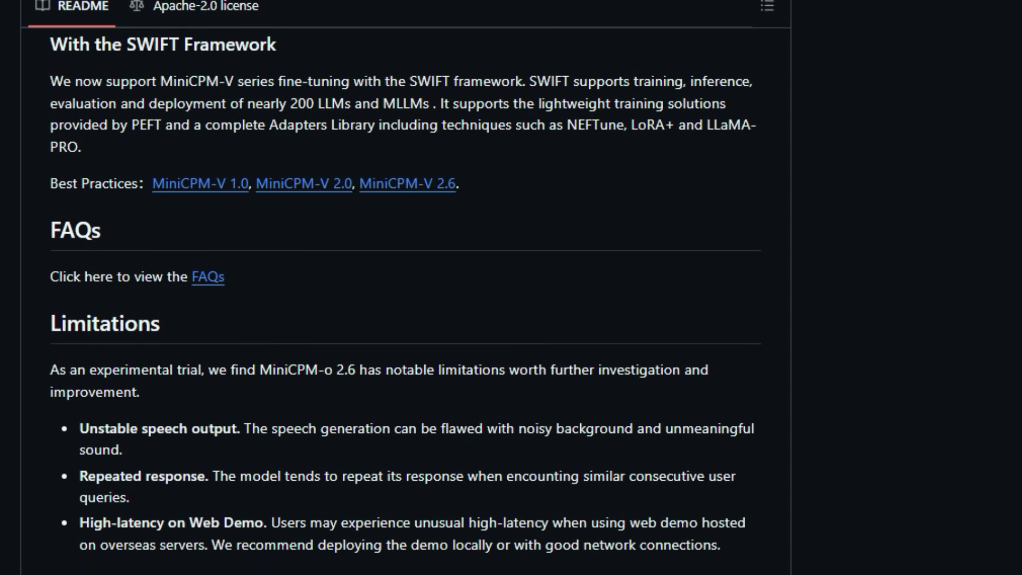
scroll(406, 301, down, 2)
scroll(405, 300, down, 2)
scroll(406, 301, down, 2)
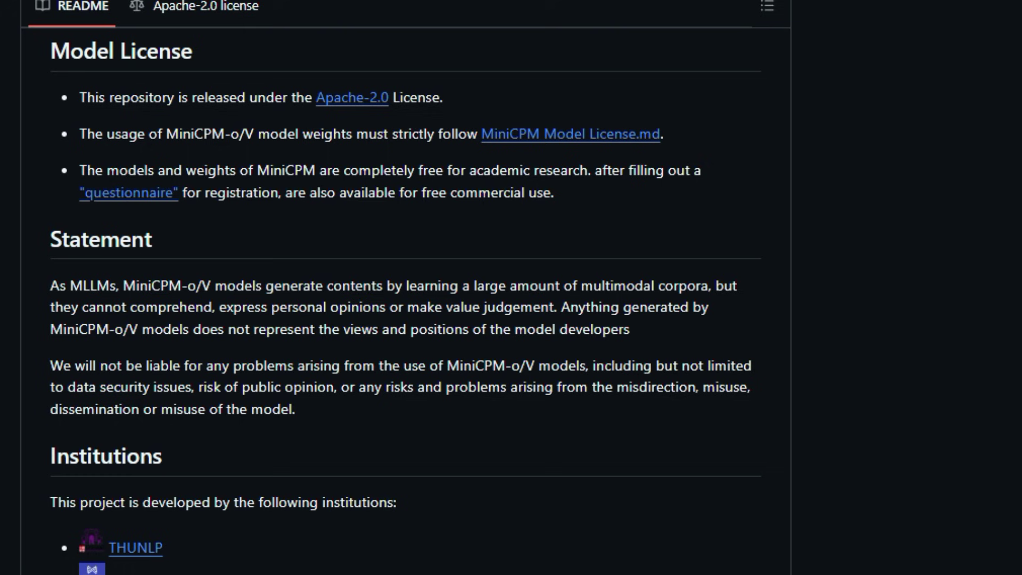
scroll(407, 300, down, 2)
scroll(405, 301, down, 2)
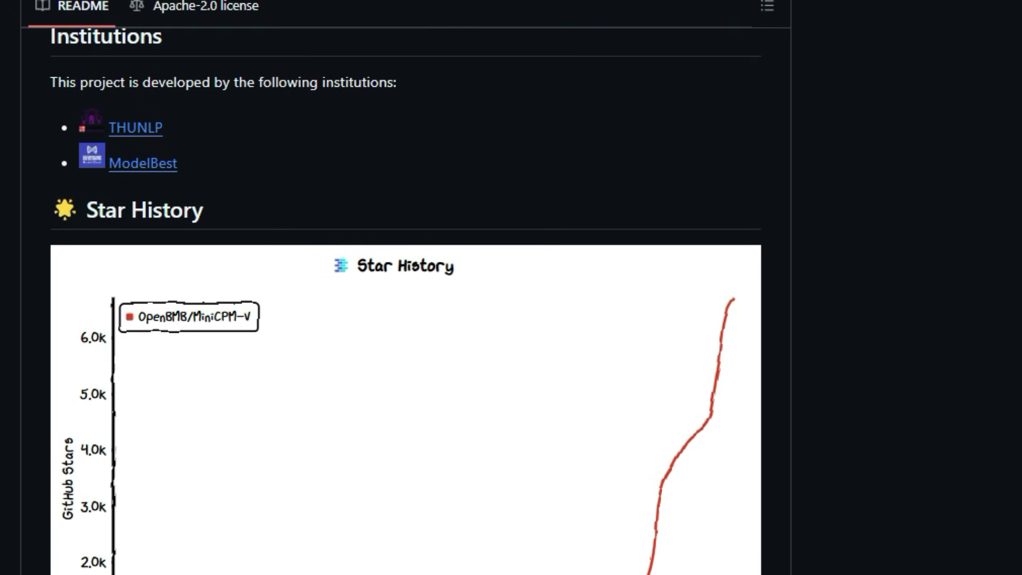
scroll(406, 301, down, 1)
scroll(405, 301, down, 1)
scroll(405, 301, down, 1)
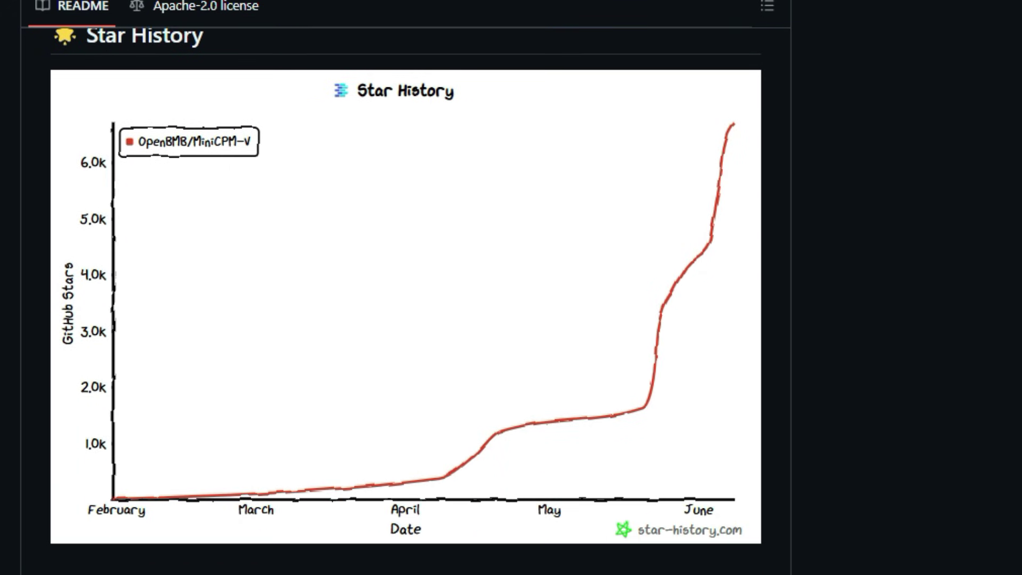
scroll(406, 301, down, 1)
scroll(406, 302, down, 1)
scroll(406, 301, down, 1)
scroll(406, 301, down, 1)
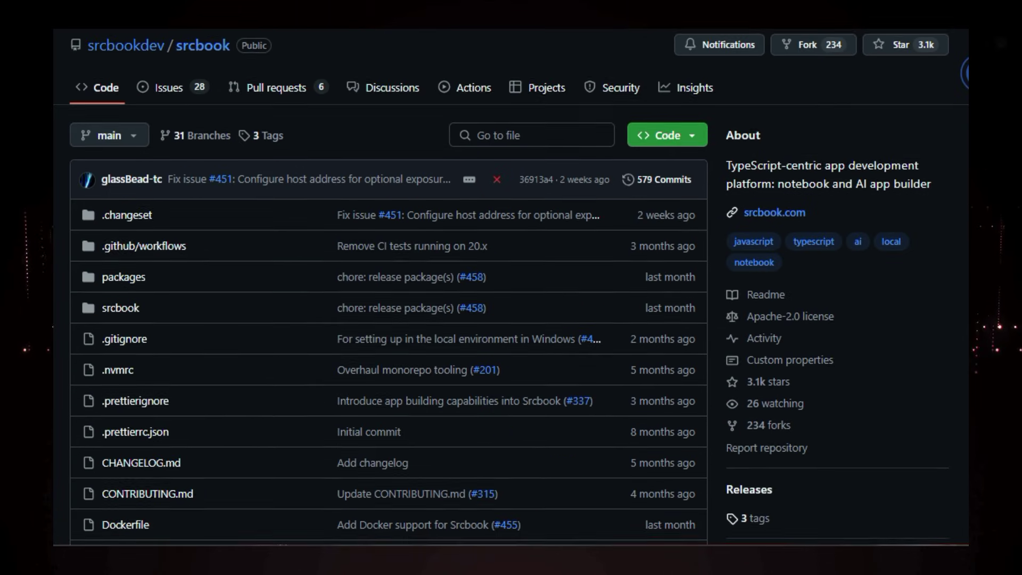
scroll(511, 288, down, 3)
scroll(512, 288, down, 3)
scroll(511, 288, down, 4)
scroll(511, 288, down, 2)
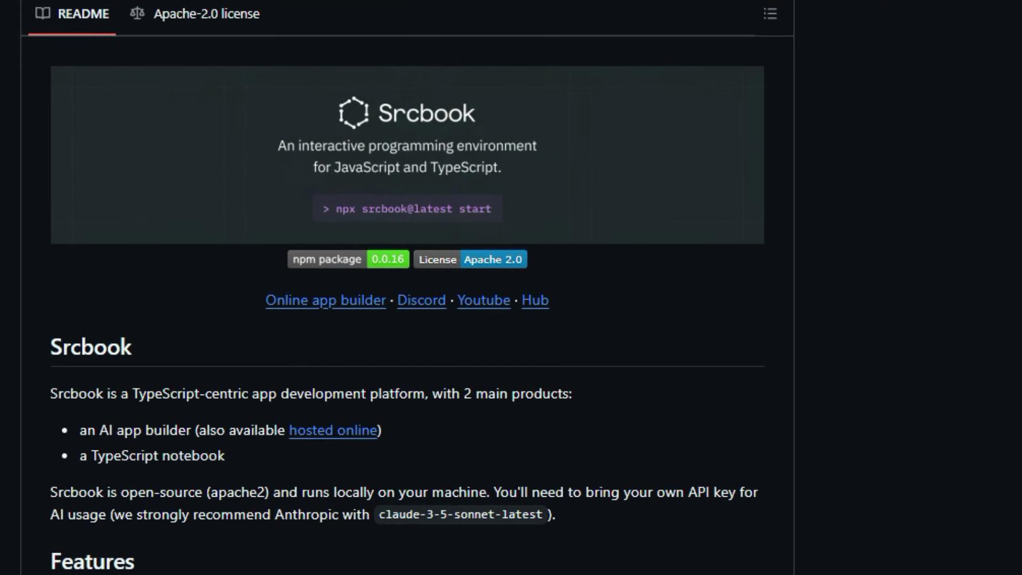
scroll(407, 287, down, 1)
scroll(408, 287, down, 1)
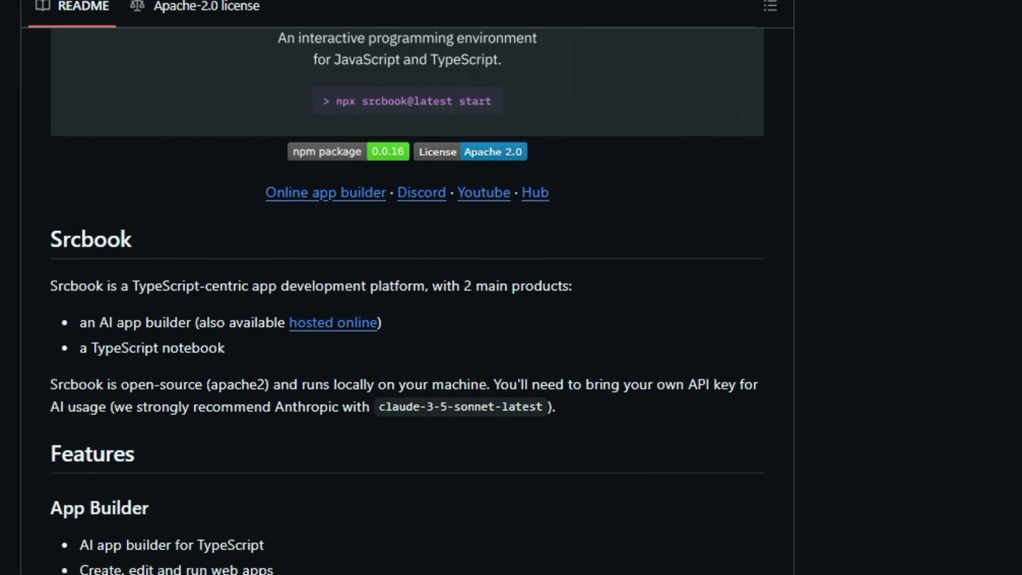
scroll(407, 288, down, 2)
scroll(407, 300, down, 1)
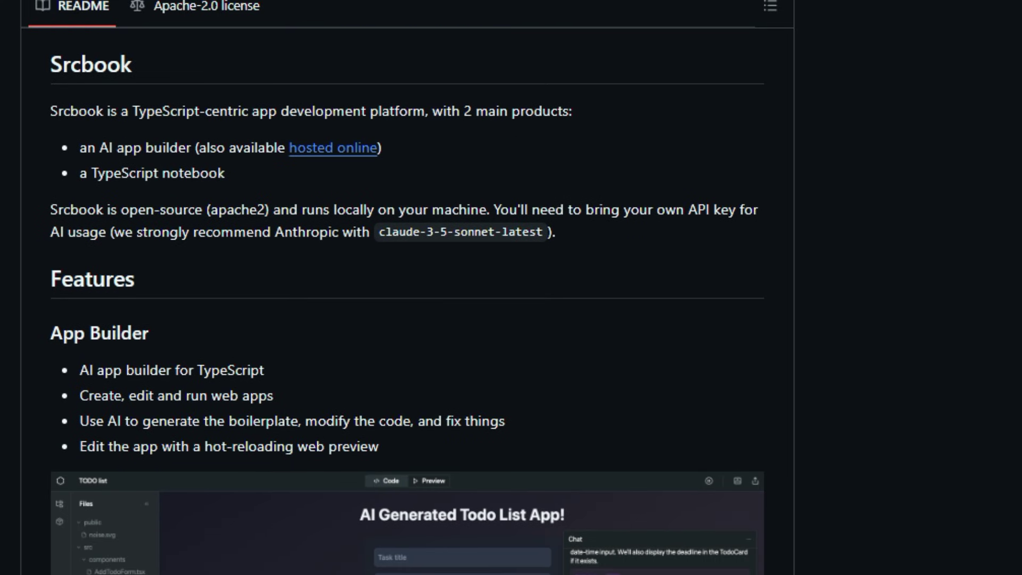
scroll(408, 302, down, 1)
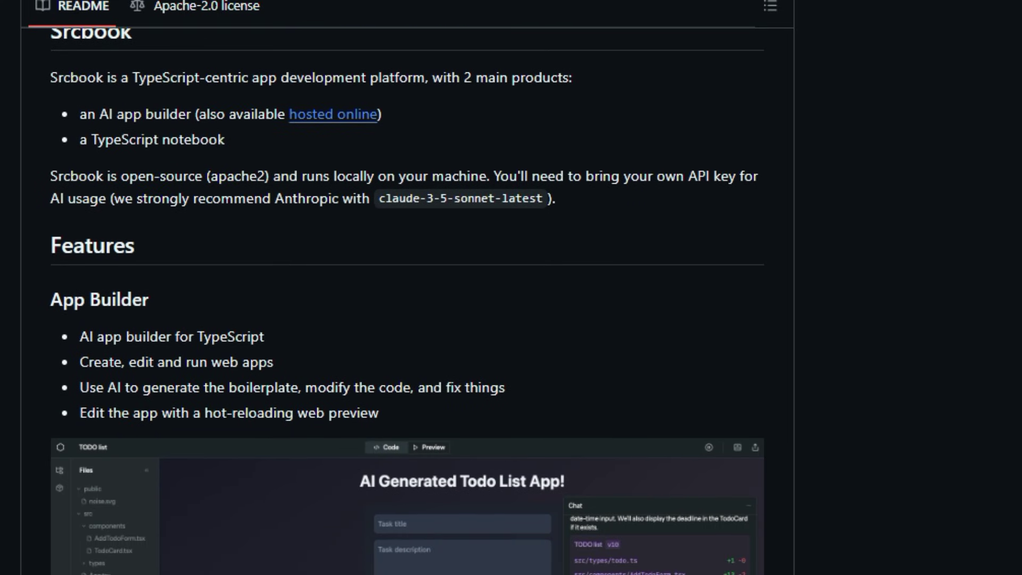
scroll(408, 301, down, 1)
scroll(408, 302, down, 1)
scroll(407, 302, down, 1)
scroll(407, 301, down, 1)
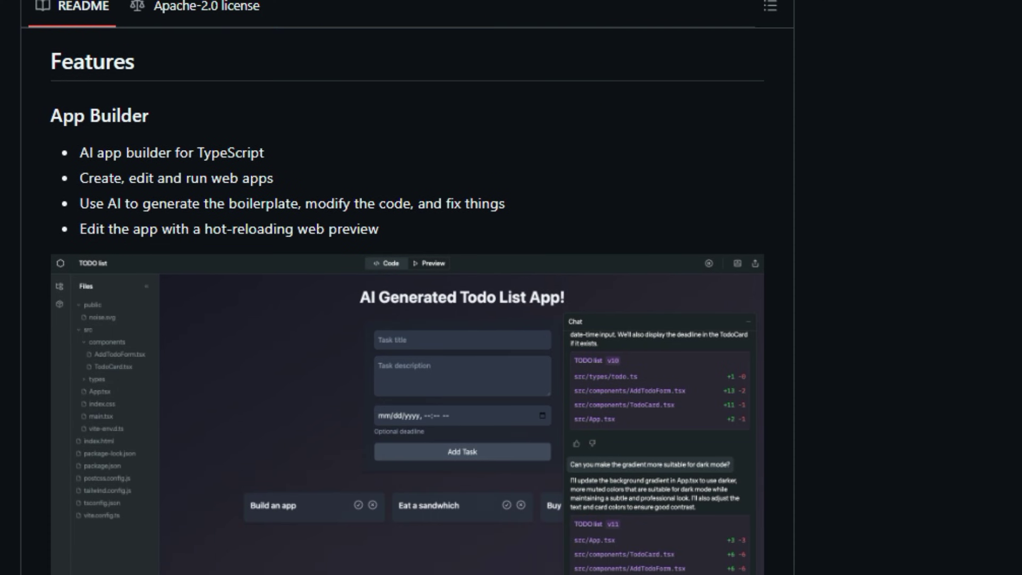
scroll(407, 301, down, 1)
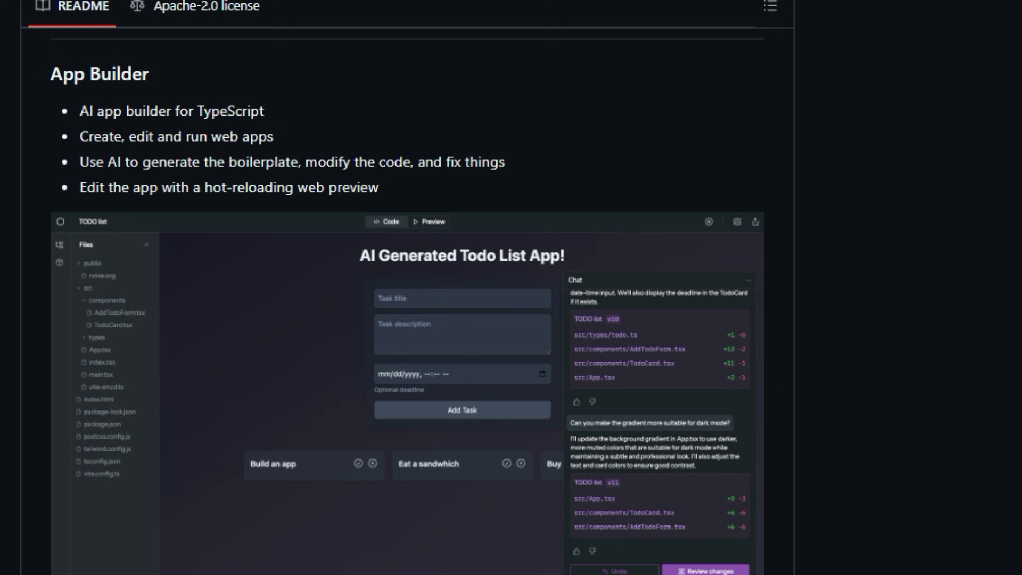
scroll(407, 320, down, 1)
scroll(407, 320, down, 2)
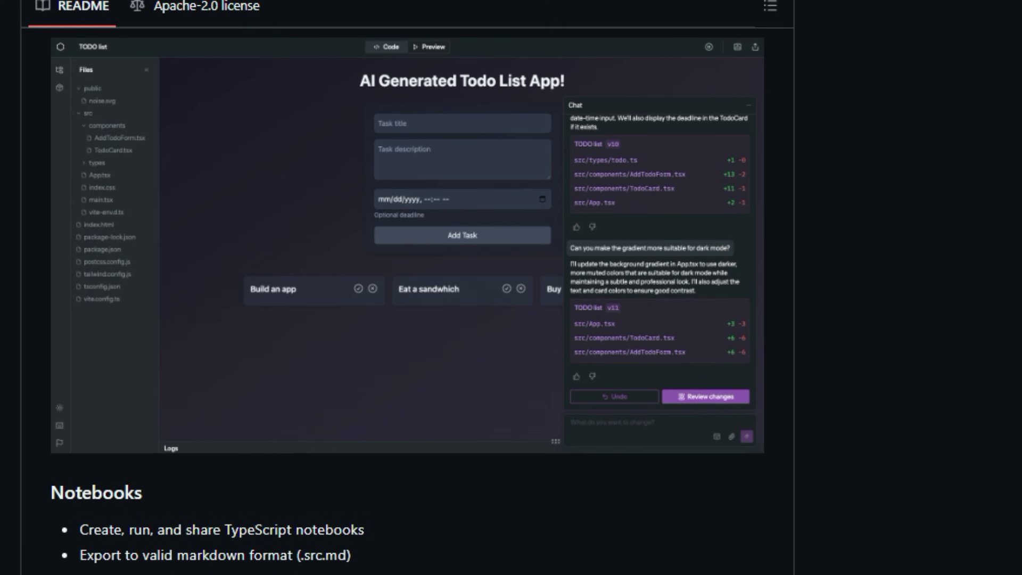
scroll(407, 319, down, 2)
scroll(408, 319, down, 2)
scroll(408, 319, down, 1)
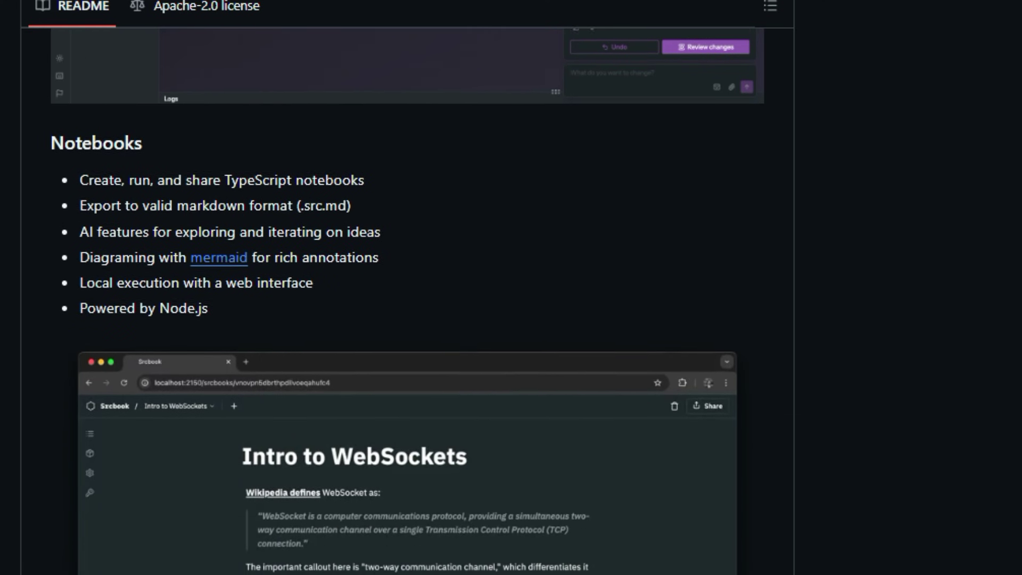
scroll(407, 320, down, 1)
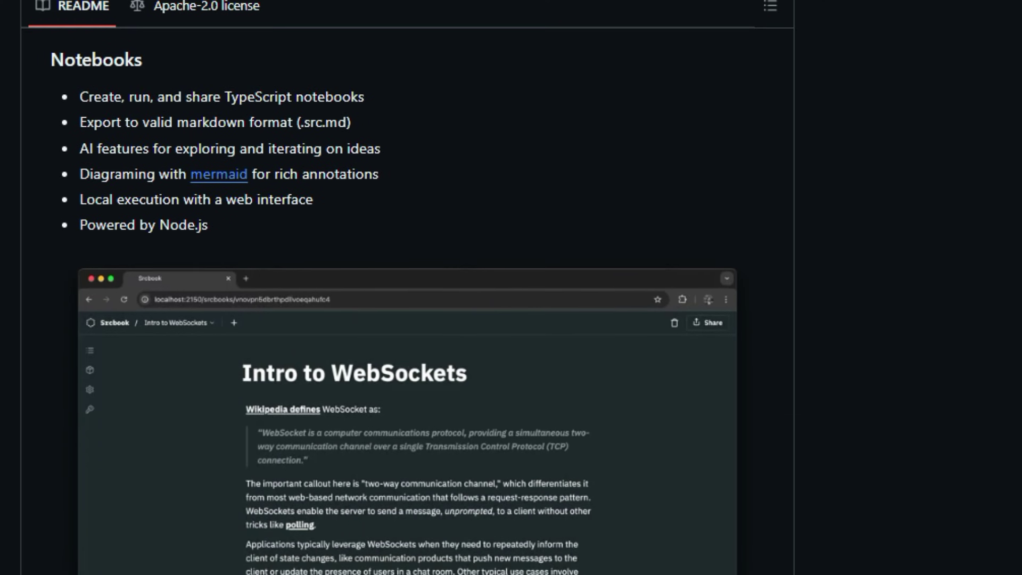
scroll(407, 319, down, 2)
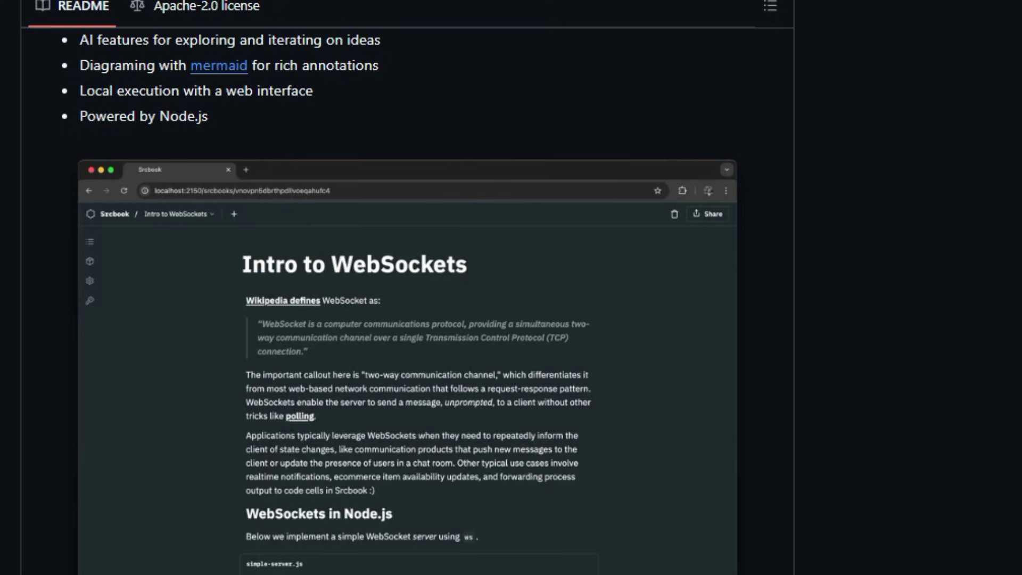
scroll(408, 319, down, 1)
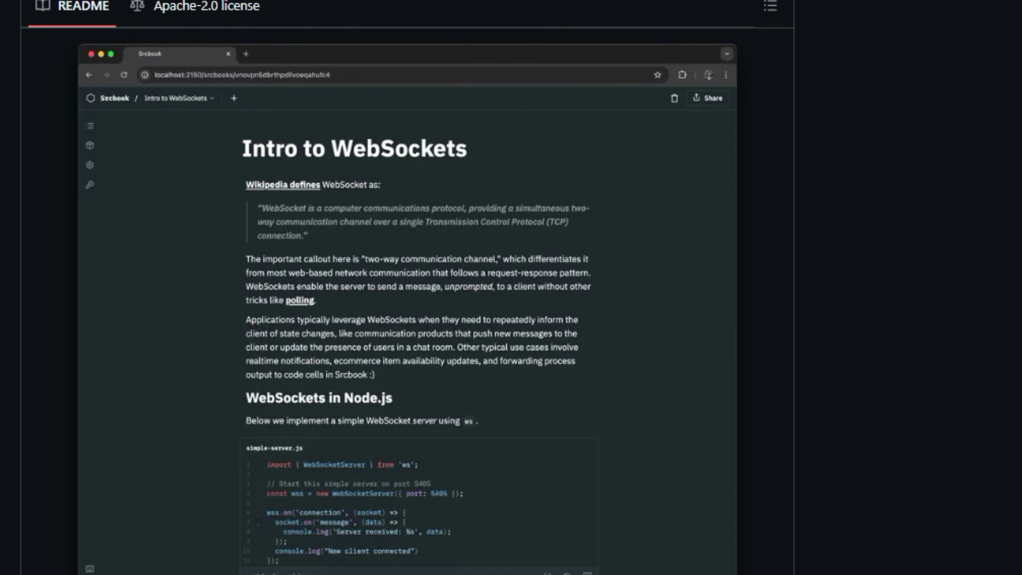
scroll(407, 319, down, 1)
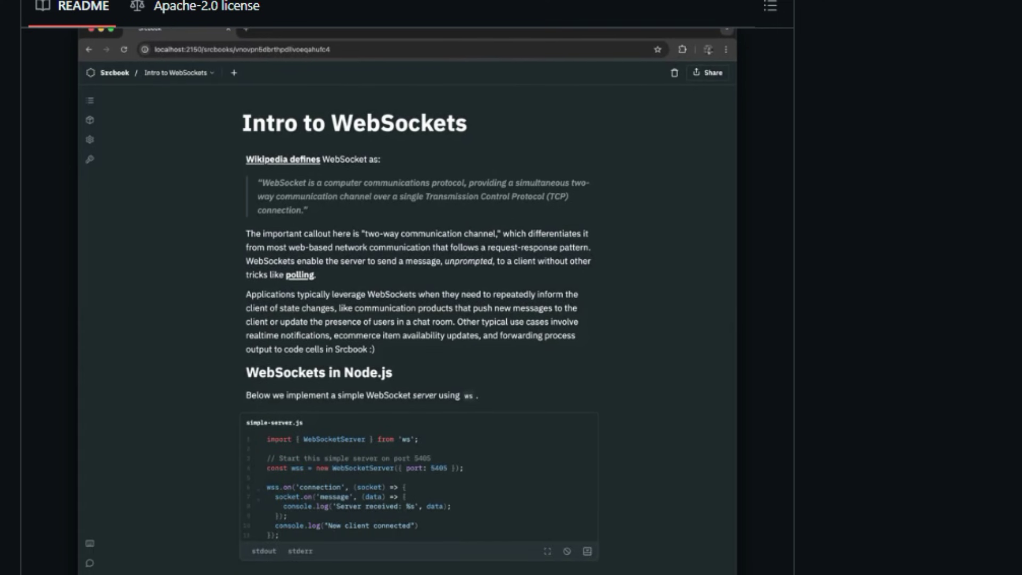
scroll(407, 320, down, 2)
scroll(407, 319, down, 2)
scroll(407, 320, down, 2)
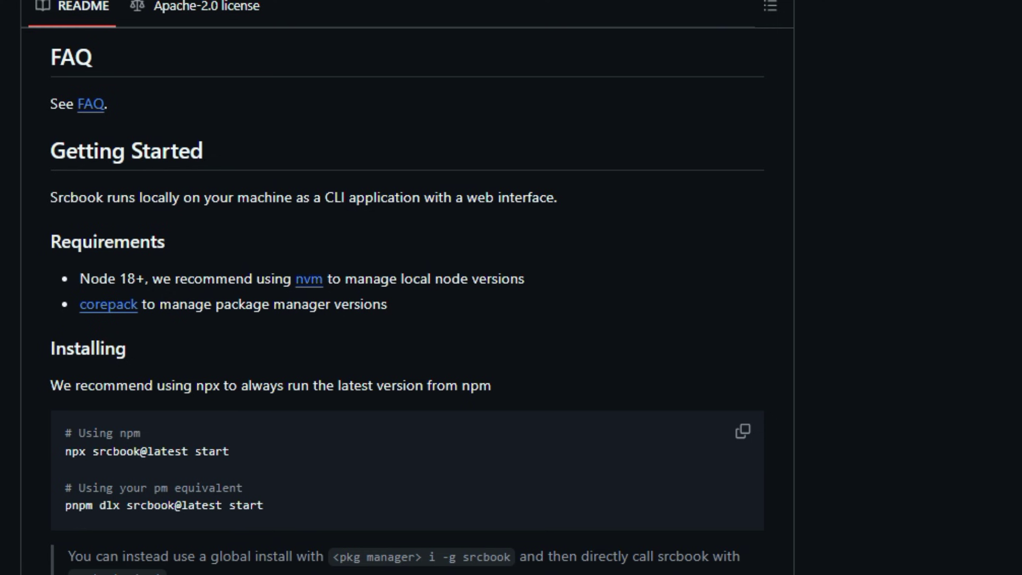
scroll(407, 320, down, 1)
scroll(408, 320, down, 1)
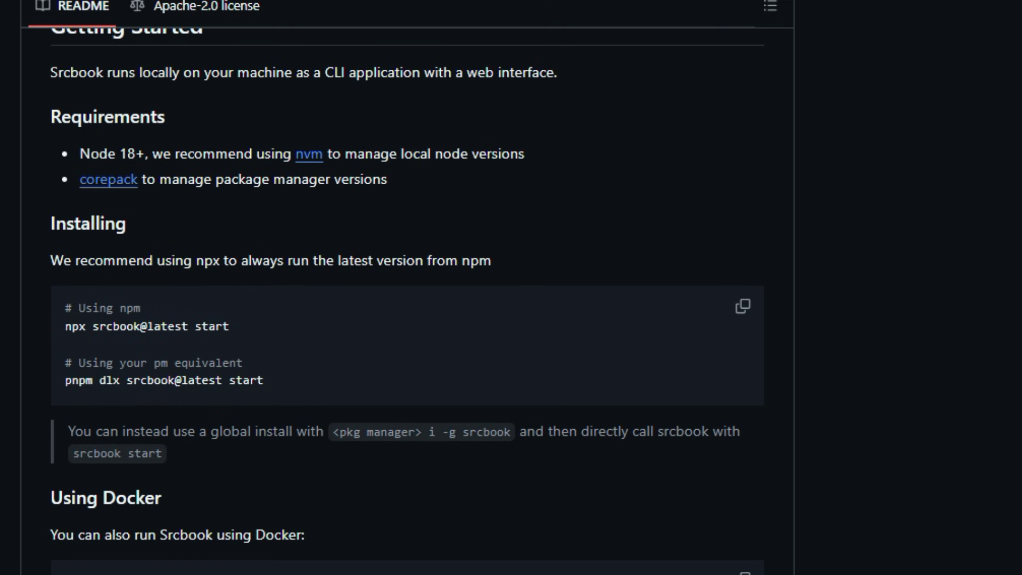
scroll(407, 320, down, 1)
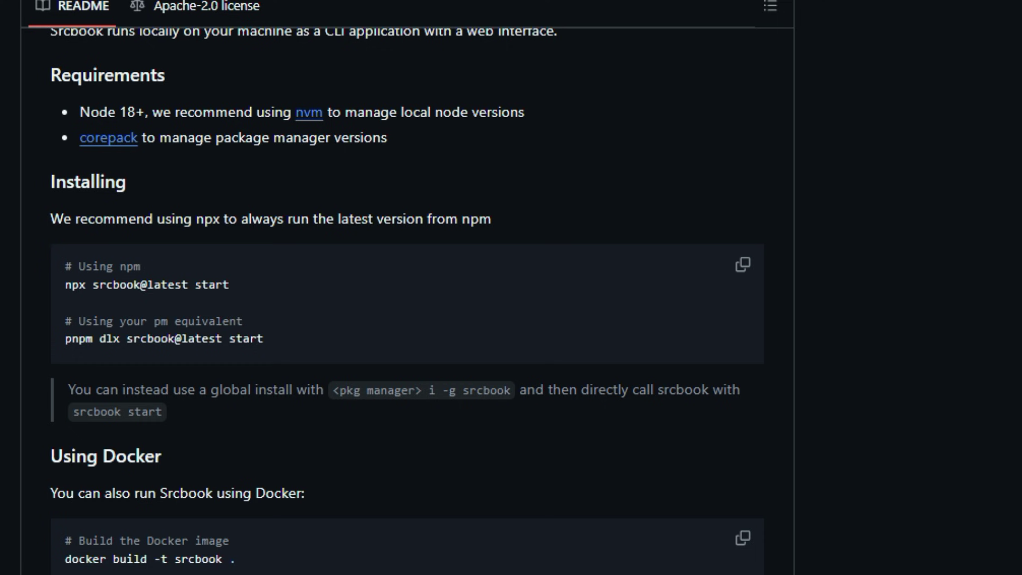
scroll(407, 320, down, 1)
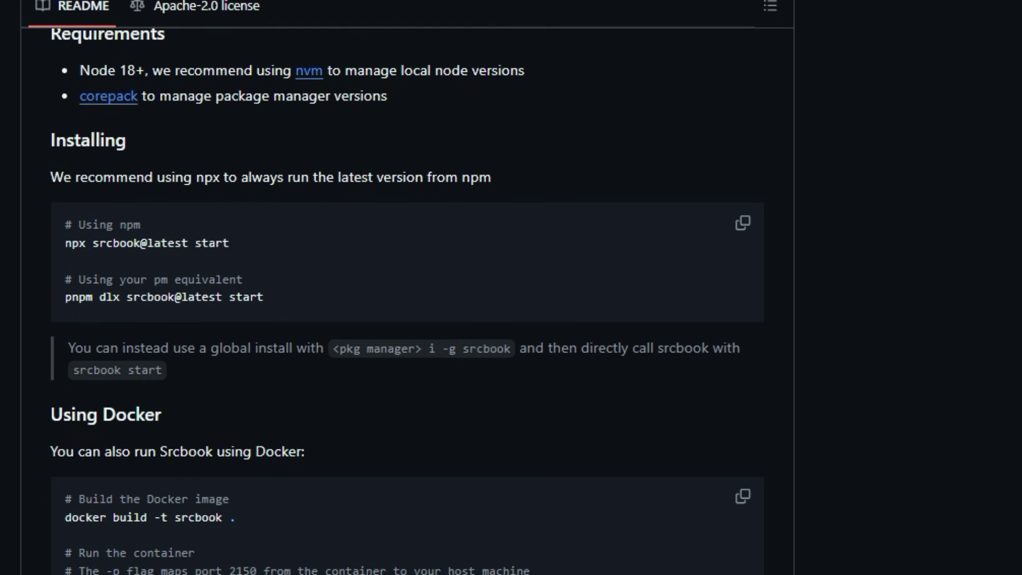
scroll(408, 320, down, 1)
scroll(408, 320, down, 1)
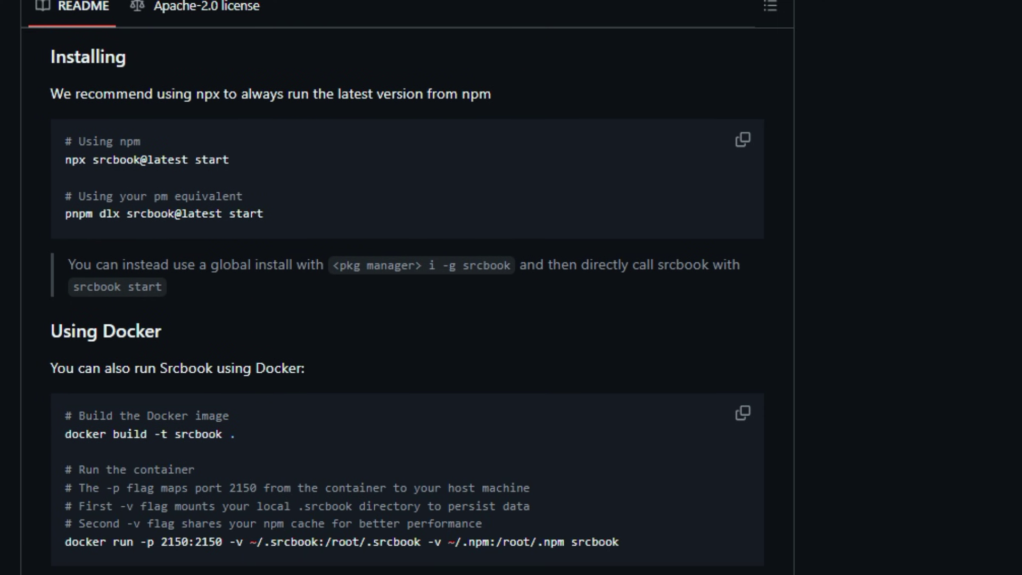
scroll(407, 319, down, 1)
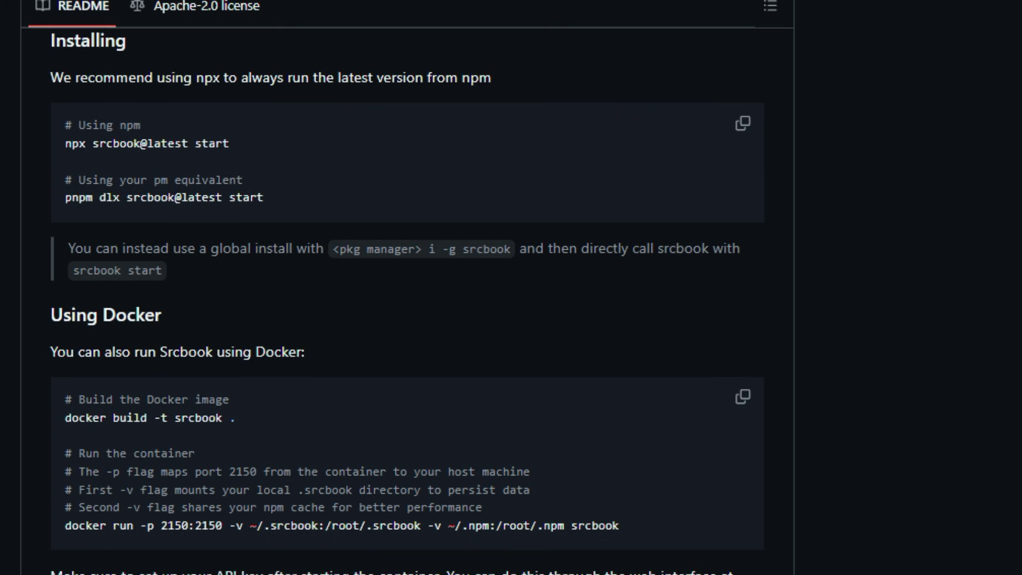
scroll(408, 319, down, 3)
scroll(408, 320, down, 2)
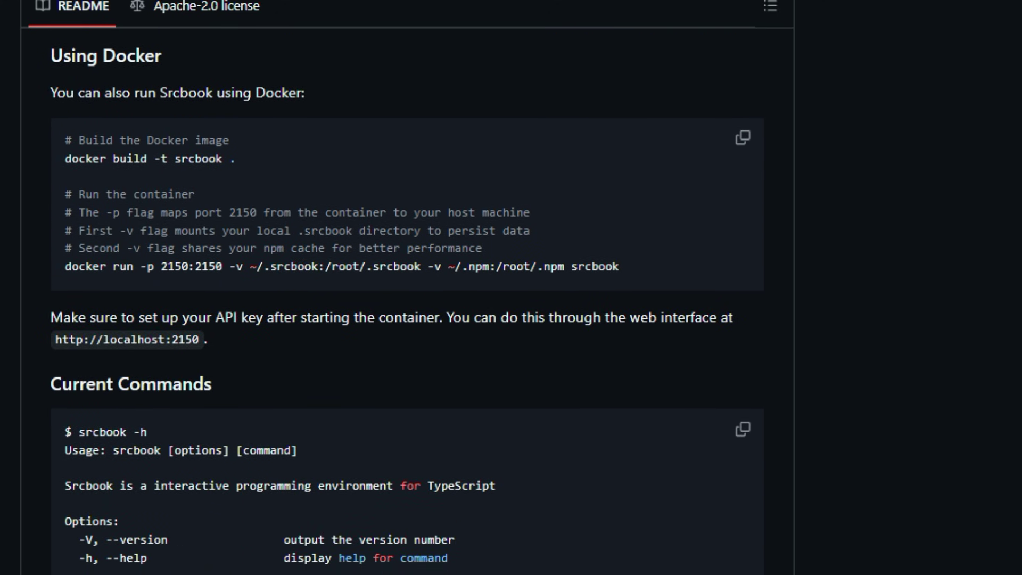
scroll(408, 320, down, 5)
scroll(407, 319, down, 3)
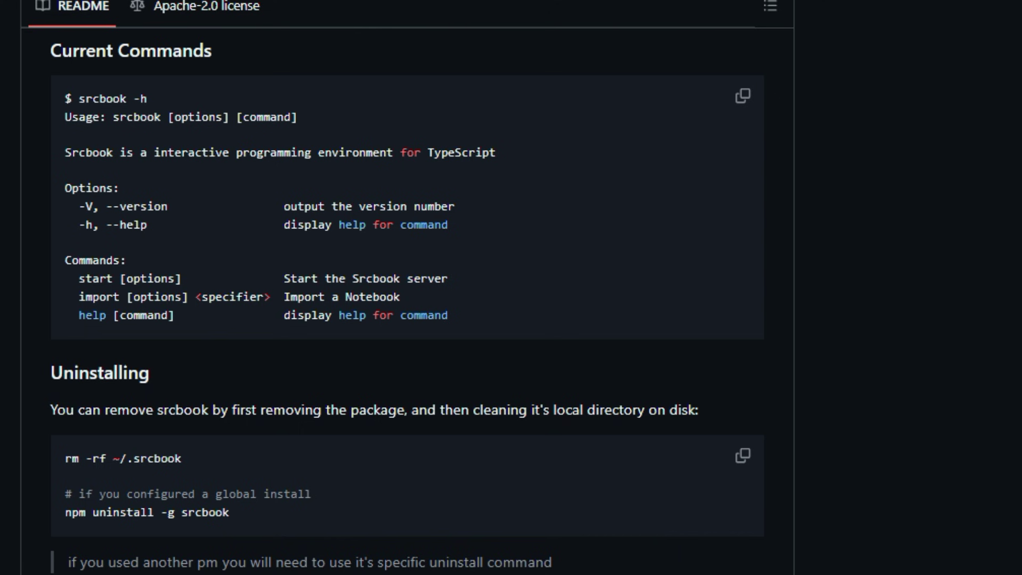
scroll(407, 320, down, 2)
scroll(408, 319, down, 2)
scroll(407, 320, down, 1)
scroll(407, 320, down, 1)
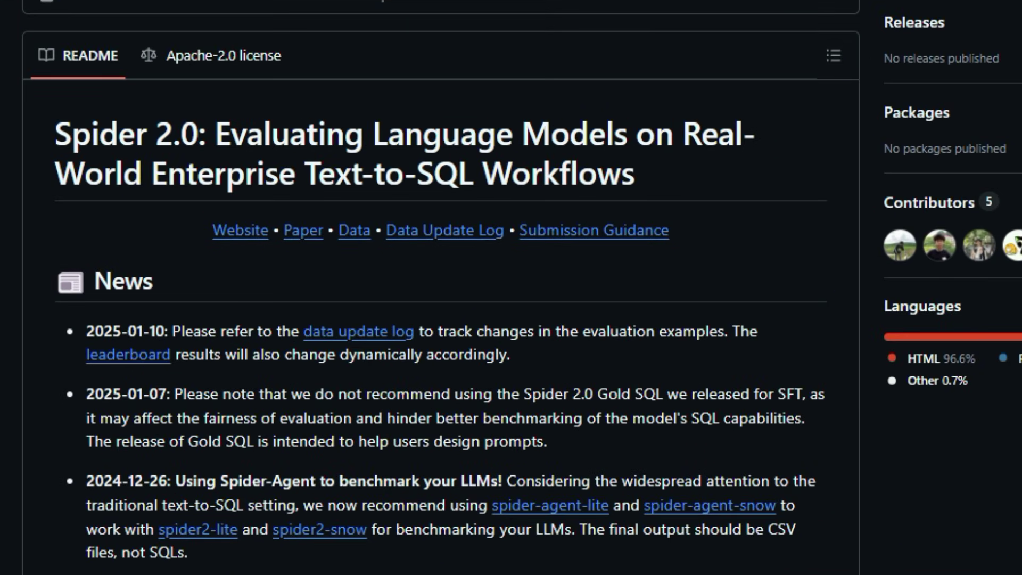
scroll(512, 287, down, 1)
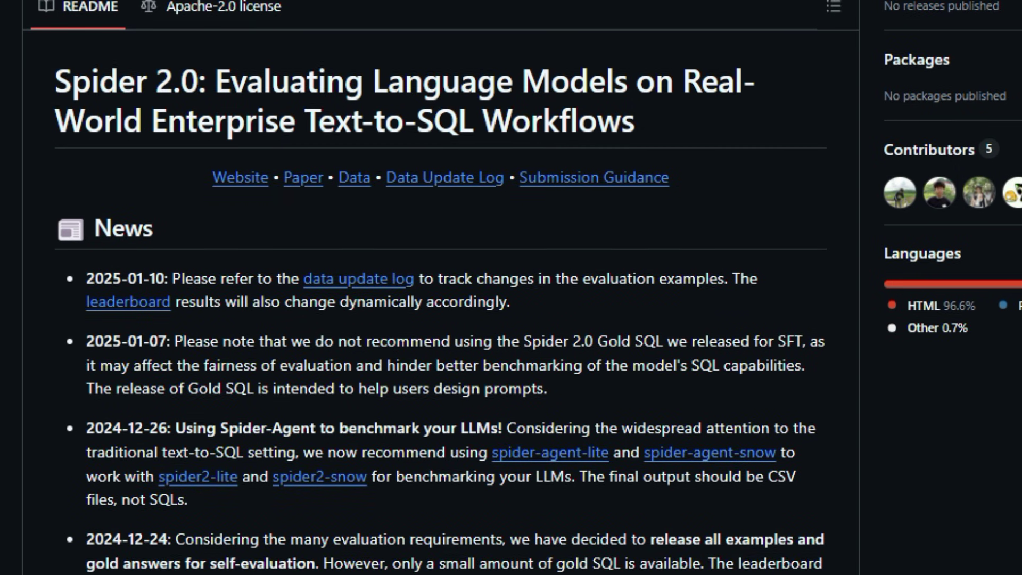
scroll(511, 288, down, 2)
scroll(511, 287, down, 1)
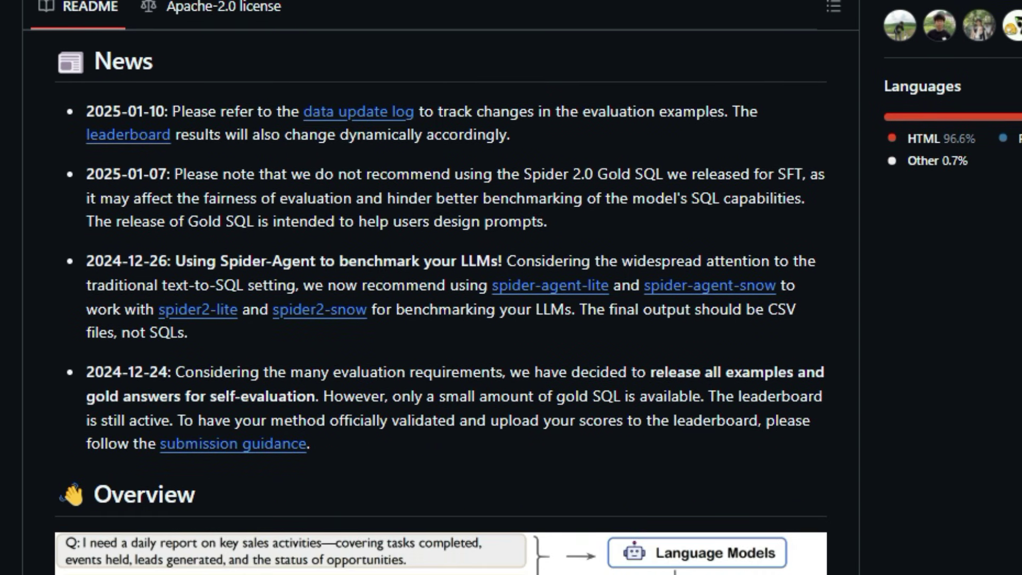
scroll(512, 288, down, 1)
scroll(511, 288, down, 2)
scroll(511, 288, down, 2)
scroll(441, 304, down, 1)
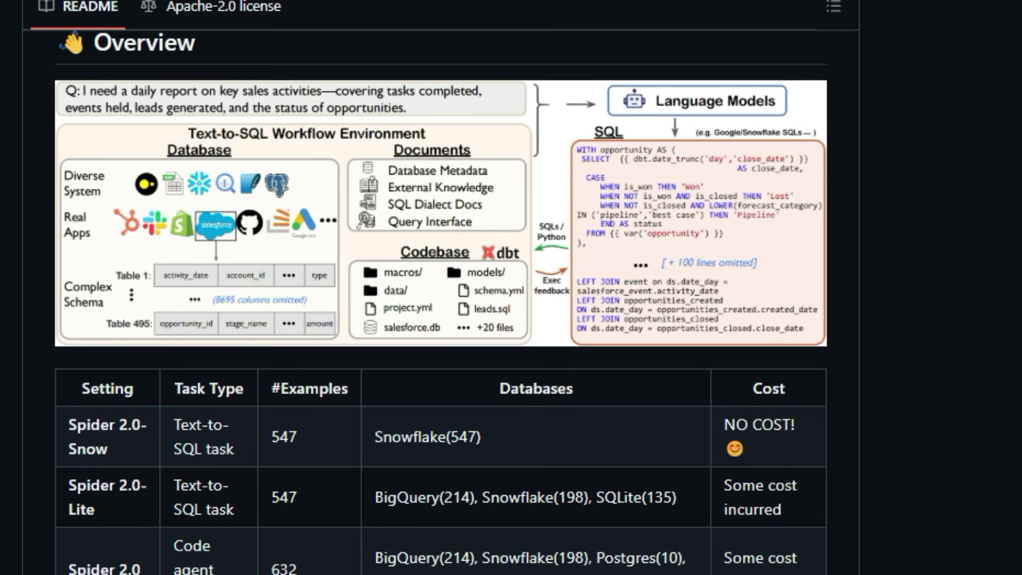
scroll(441, 304, down, 1)
scroll(441, 304, down, 1)
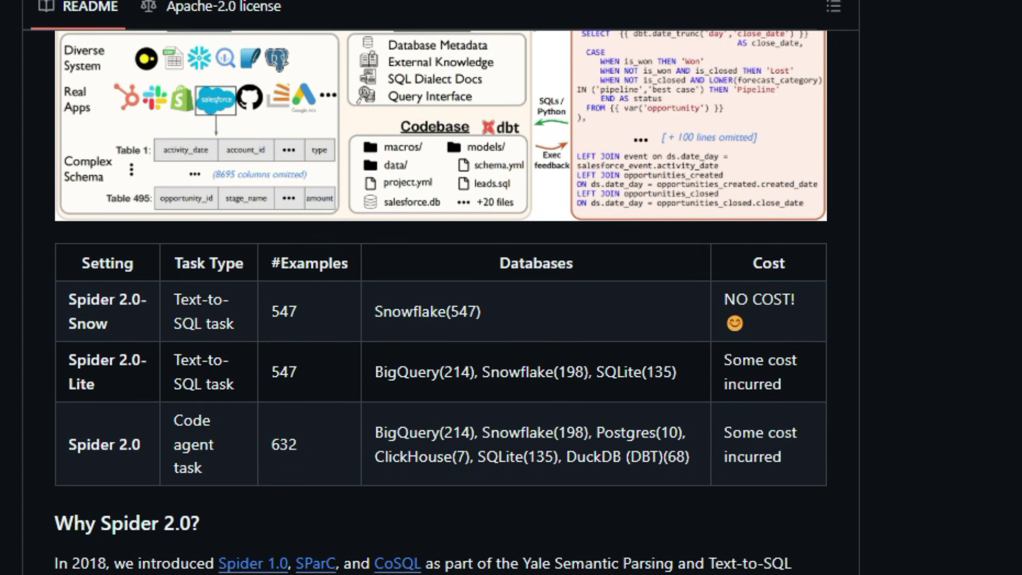
scroll(441, 304, down, 1)
scroll(441, 303, down, 1)
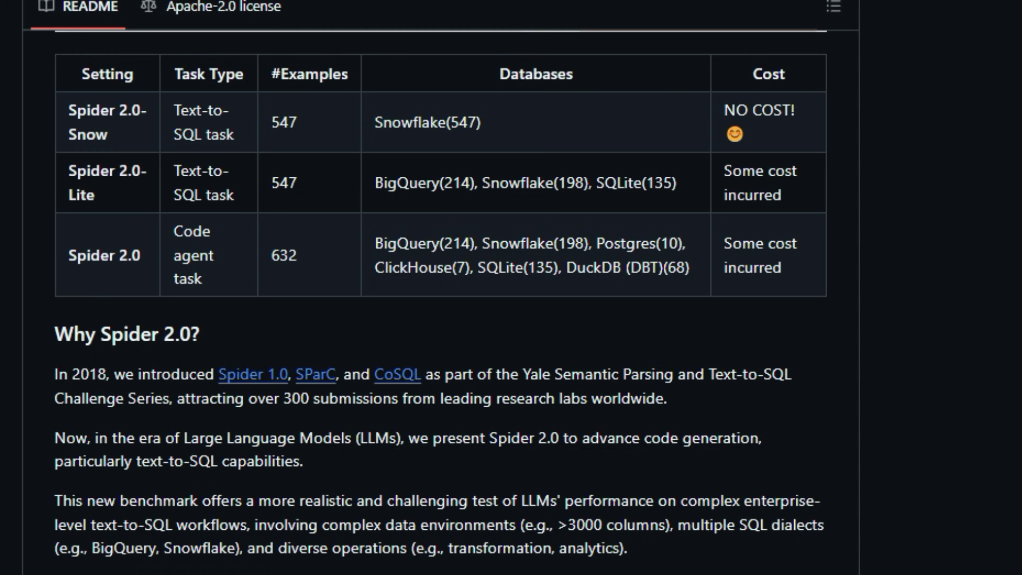
scroll(442, 304, down, 2)
scroll(441, 303, down, 2)
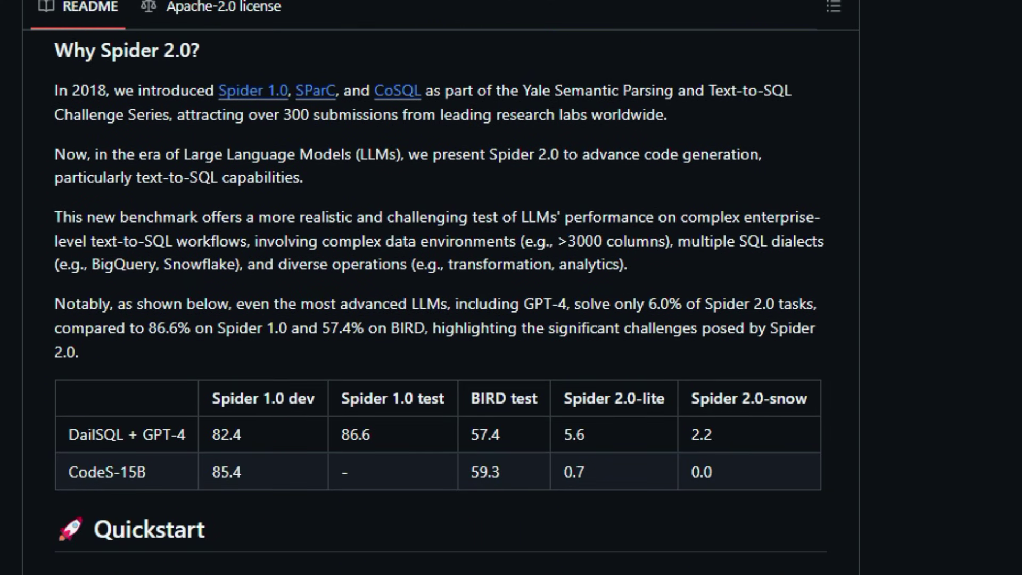
scroll(441, 304, down, 3)
scroll(441, 304, down, 2)
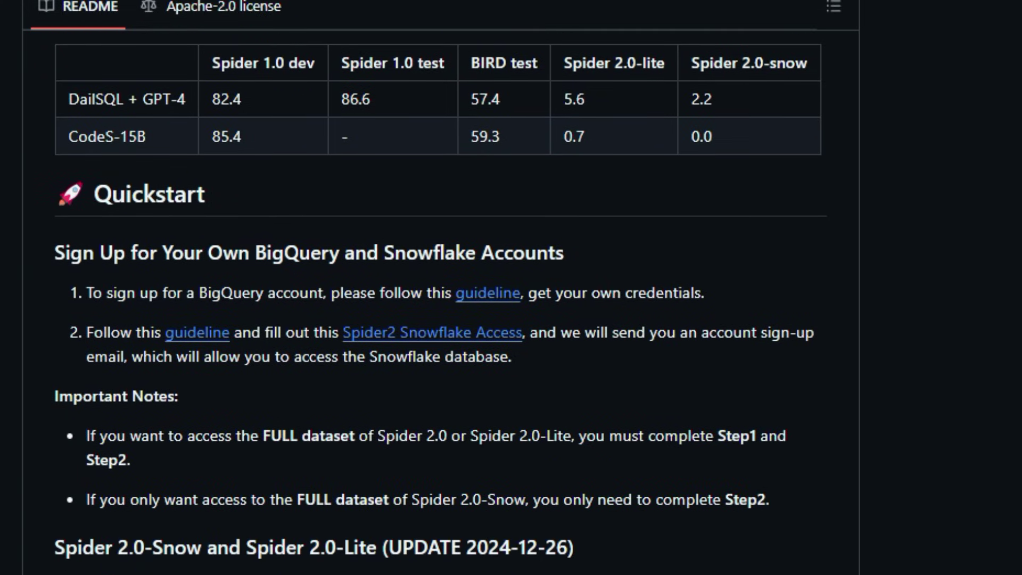
scroll(442, 304, down, 3)
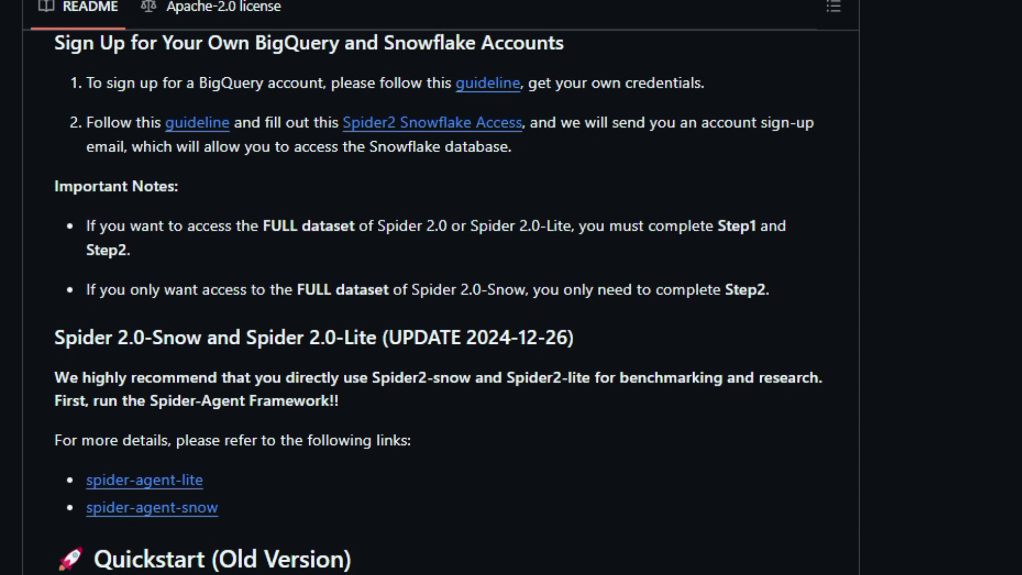
scroll(441, 303, down, 2)
scroll(442, 303, down, 2)
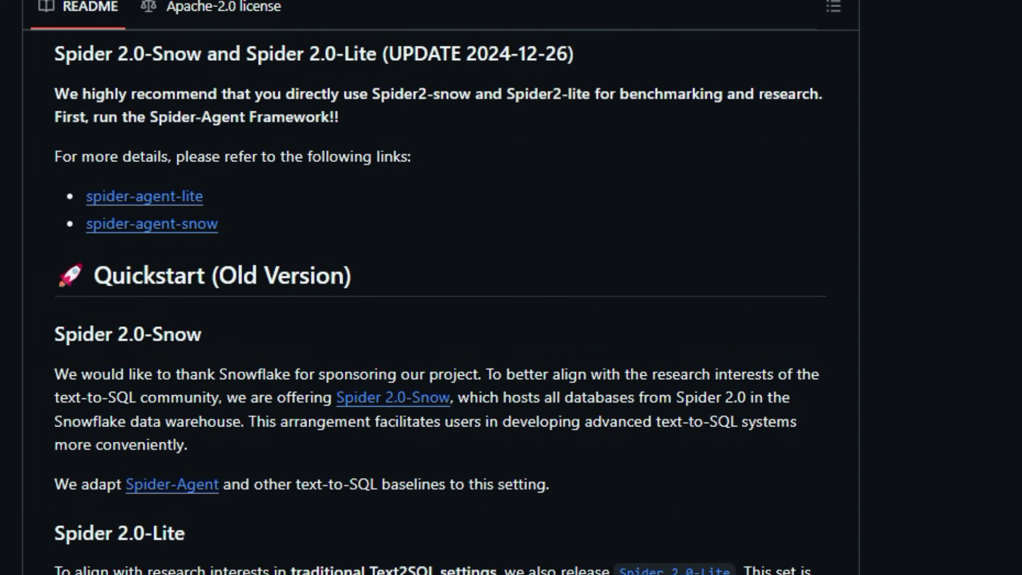
scroll(441, 304, down, 3)
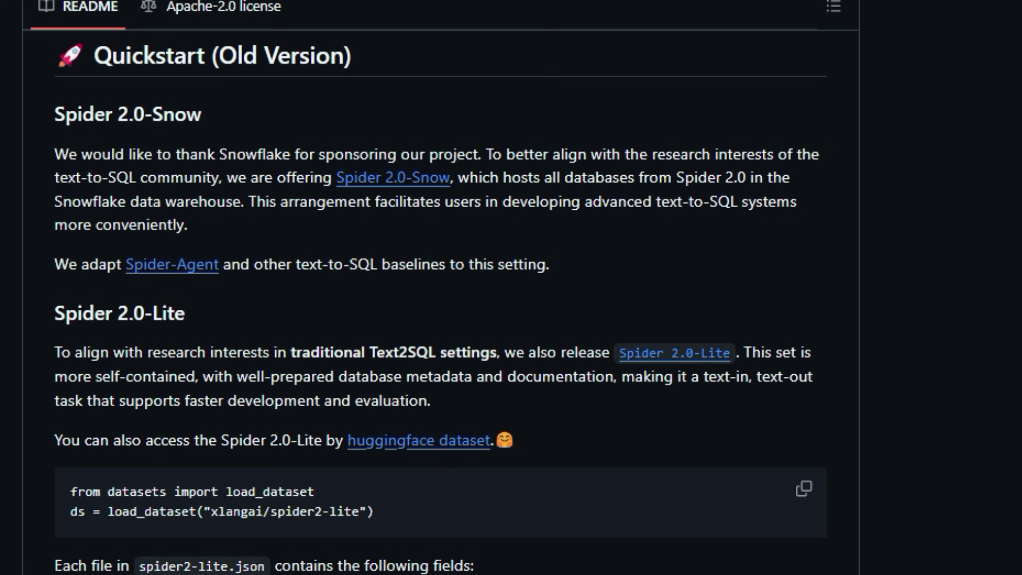
scroll(440, 305, down, 2)
scroll(442, 304, down, 1)
scroll(441, 304, down, 1)
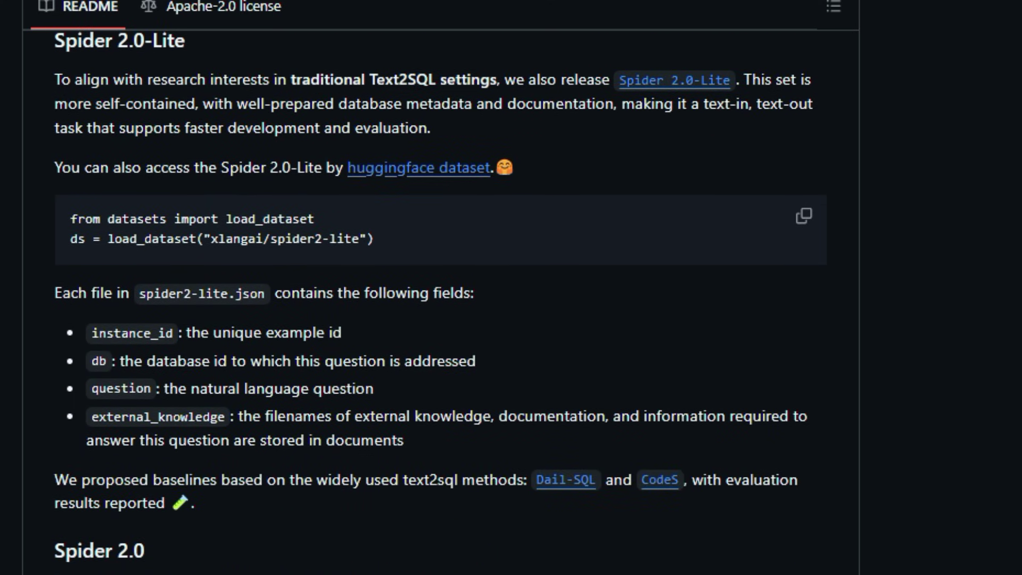
scroll(440, 303, down, 1)
scroll(441, 304, down, 4)
scroll(441, 303, down, 1)
scroll(441, 304, down, 1)
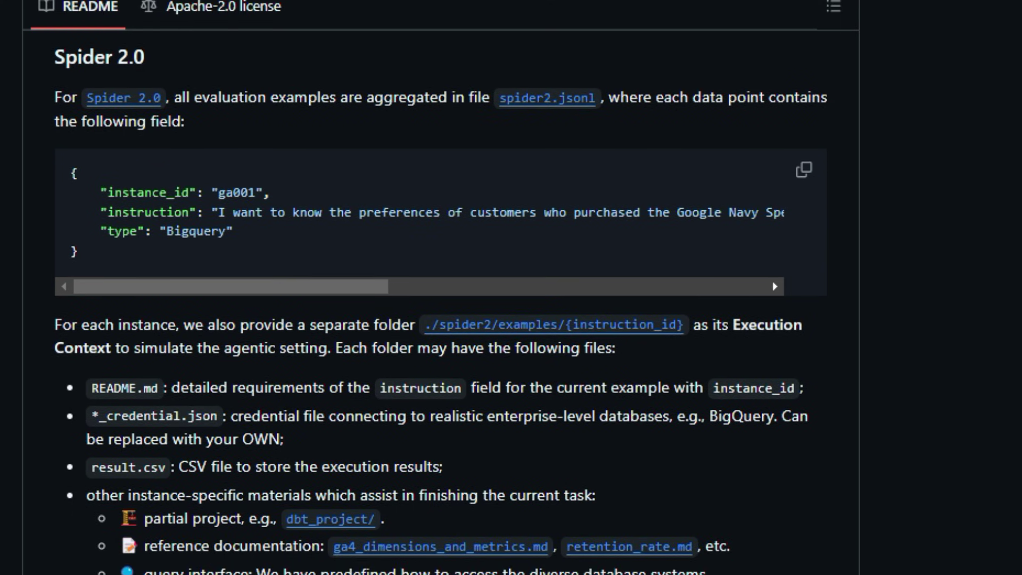
scroll(441, 304, down, 1)
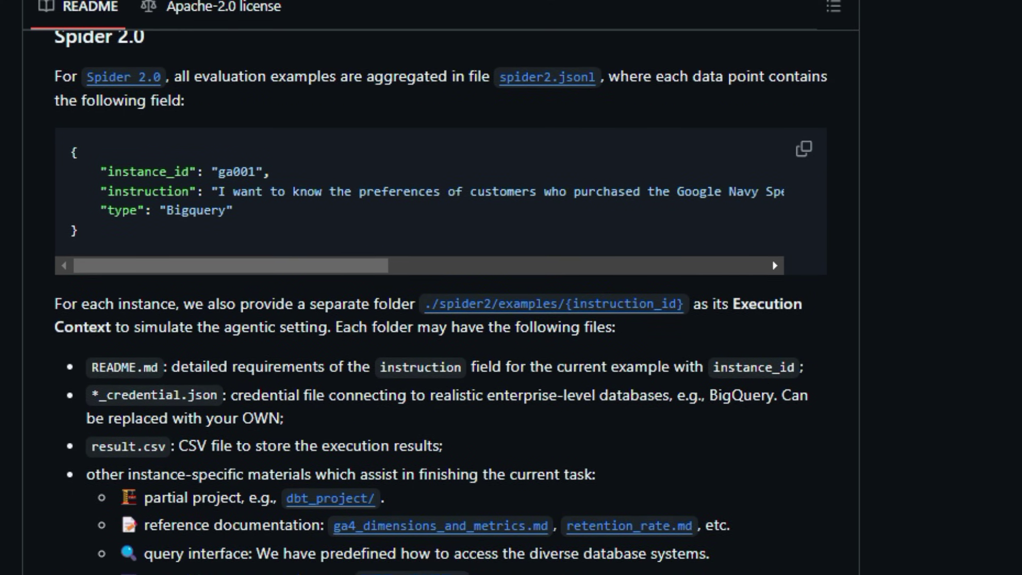
scroll(440, 304, down, 3)
scroll(441, 304, down, 2)
scroll(441, 304, down, 2)
scroll(440, 304, down, 1)
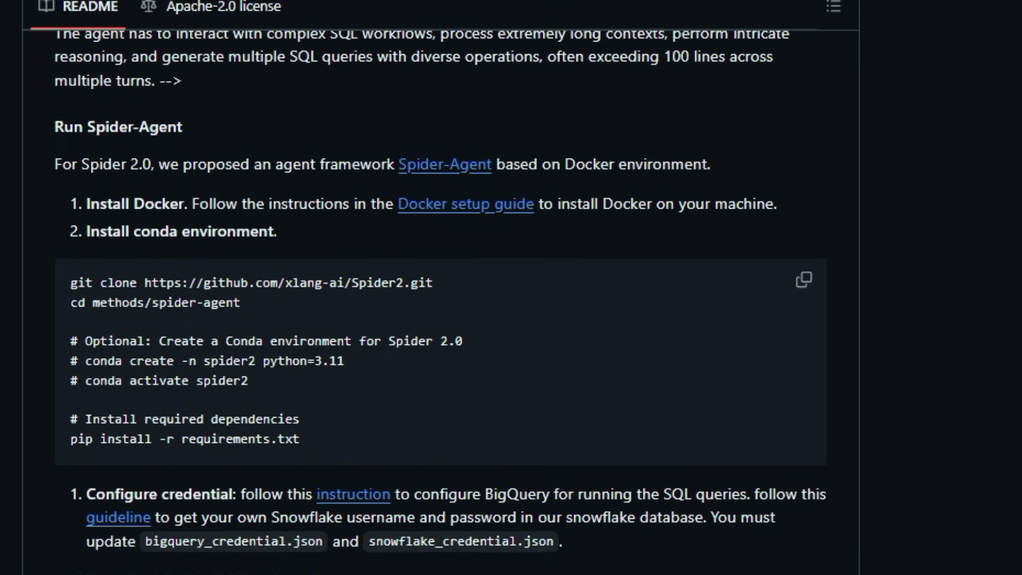
scroll(442, 304, down, 1)
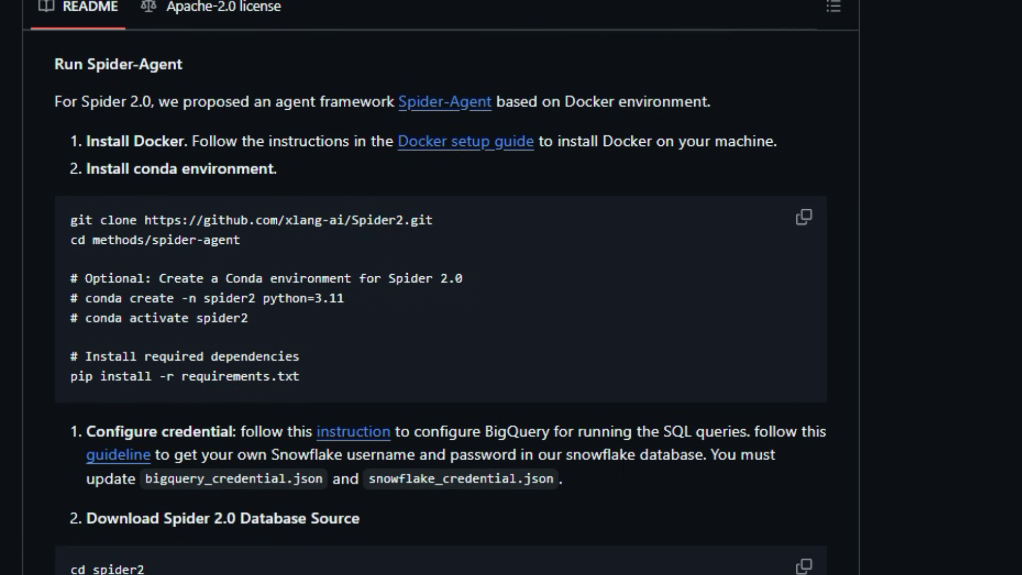
scroll(441, 303, down, 2)
scroll(442, 303, down, 3)
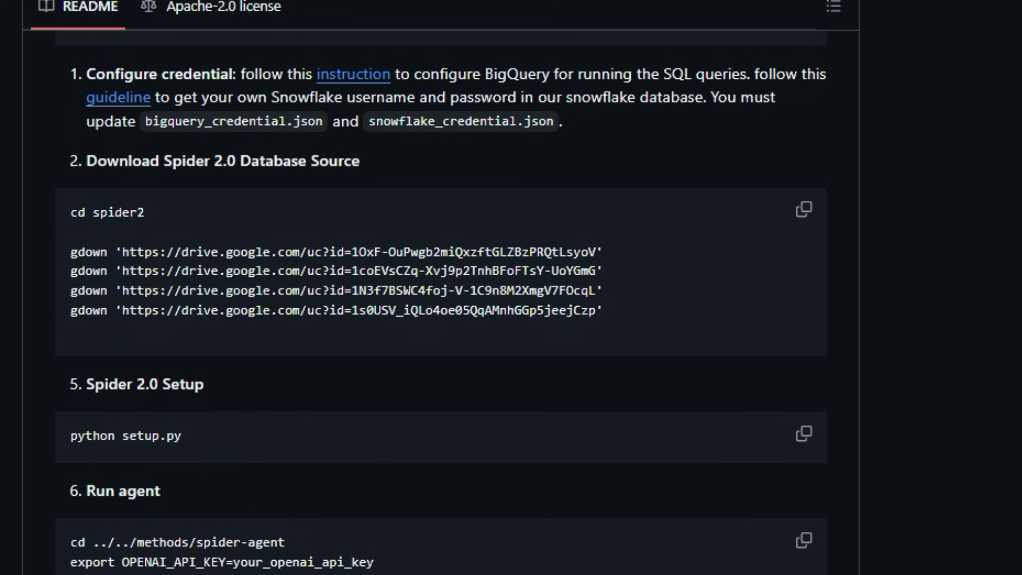
scroll(441, 303, down, 1)
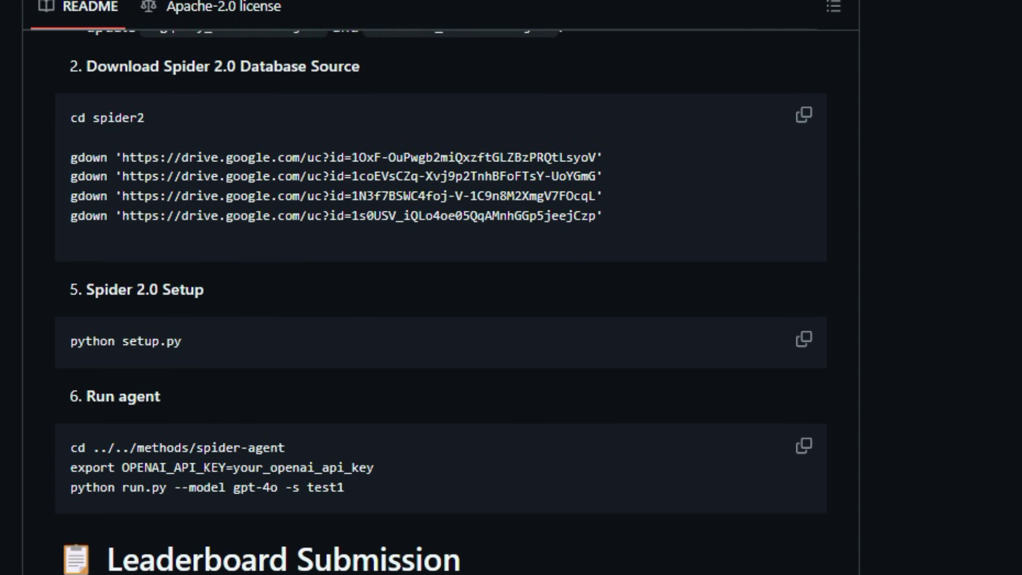
scroll(440, 304, down, 1)
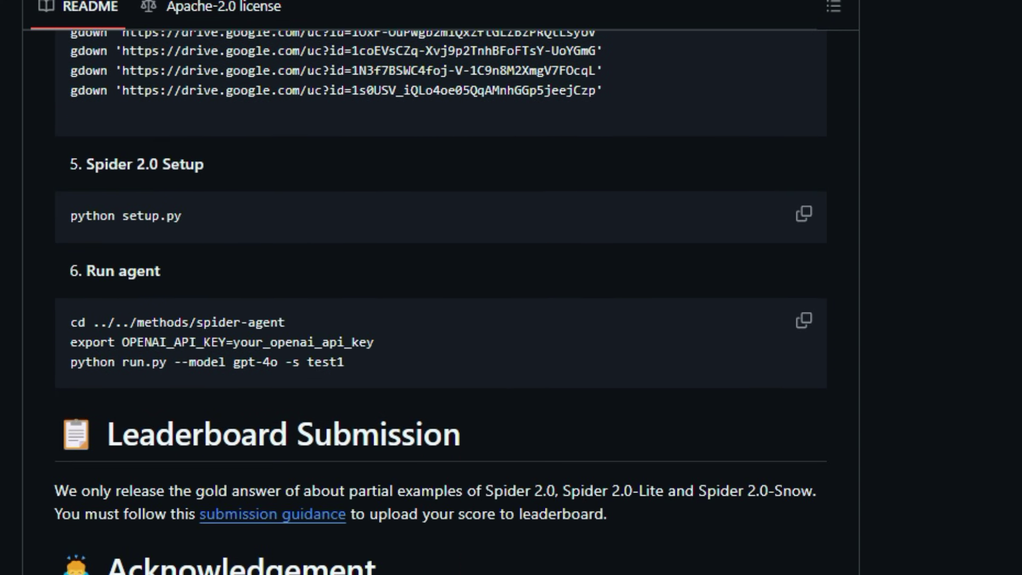
scroll(441, 304, down, 1)
scroll(441, 303, down, 1)
scroll(441, 303, down, 1)
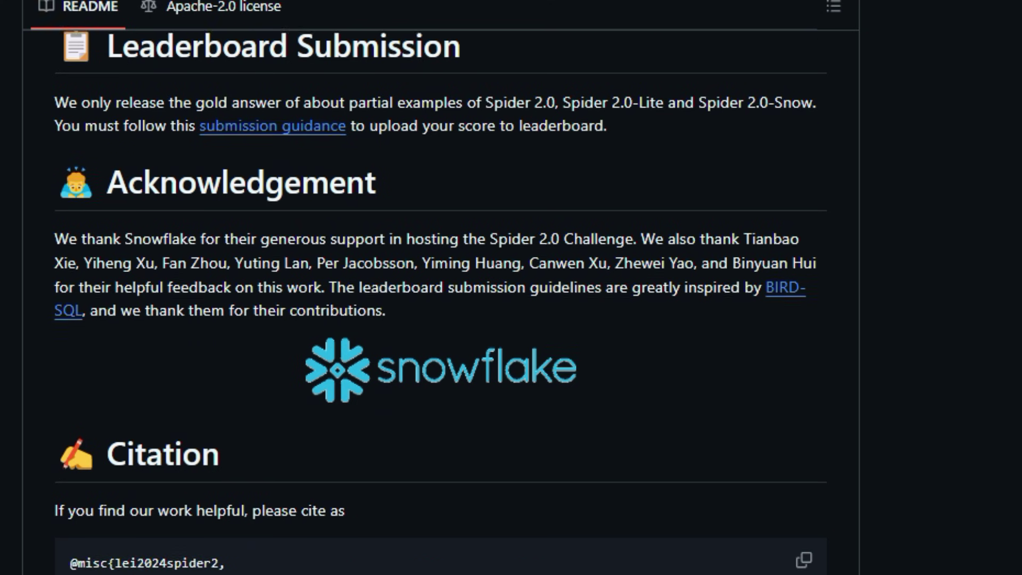
scroll(441, 303, down, 2)
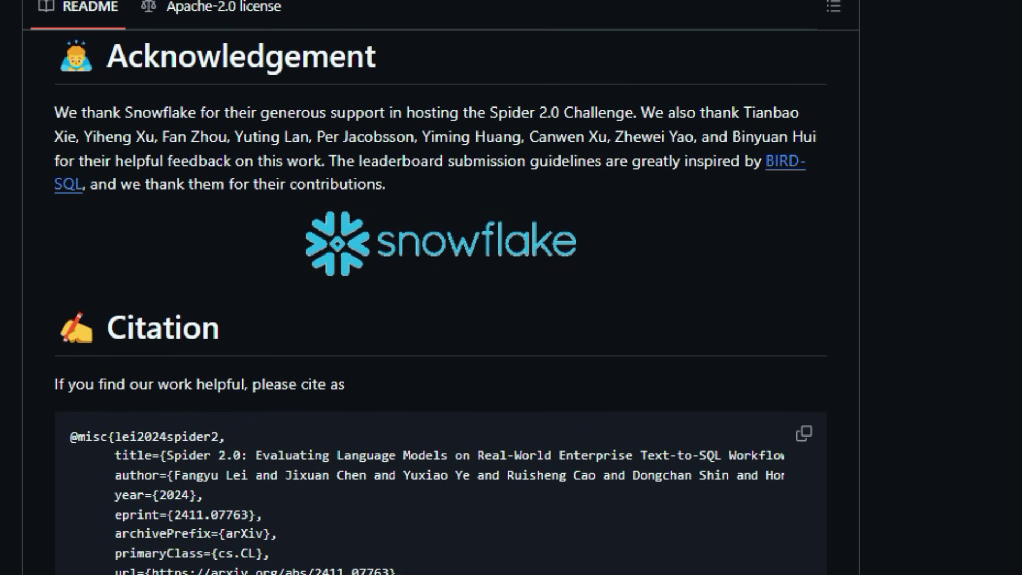
scroll(441, 303, down, 1)
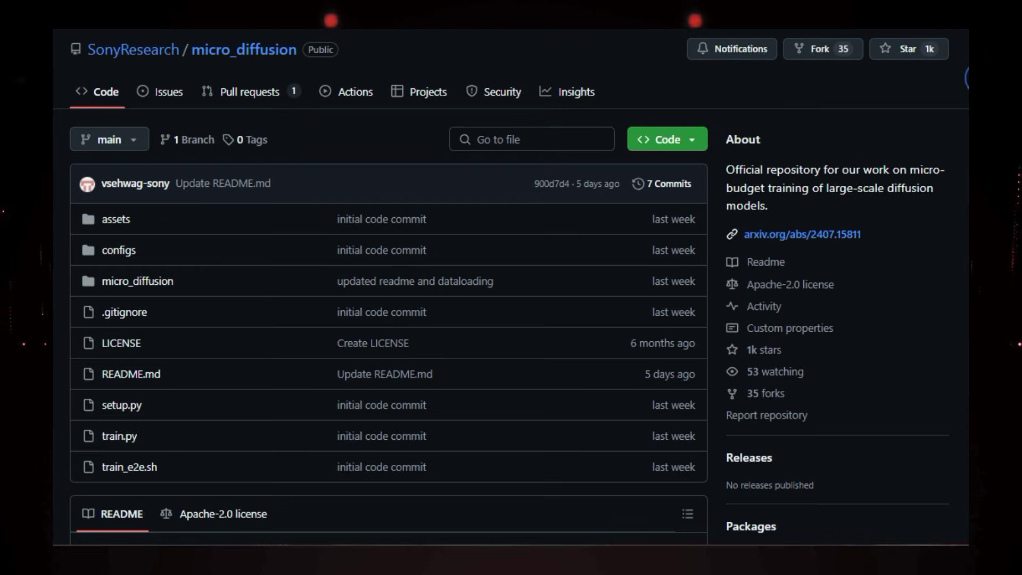
scroll(511, 288, down, 4)
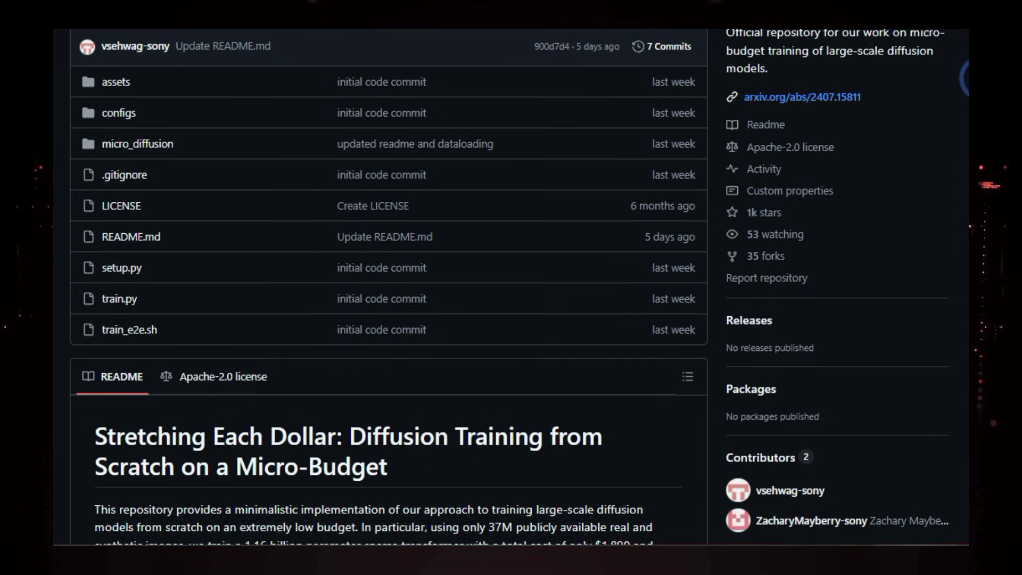
scroll(511, 320, down, 3)
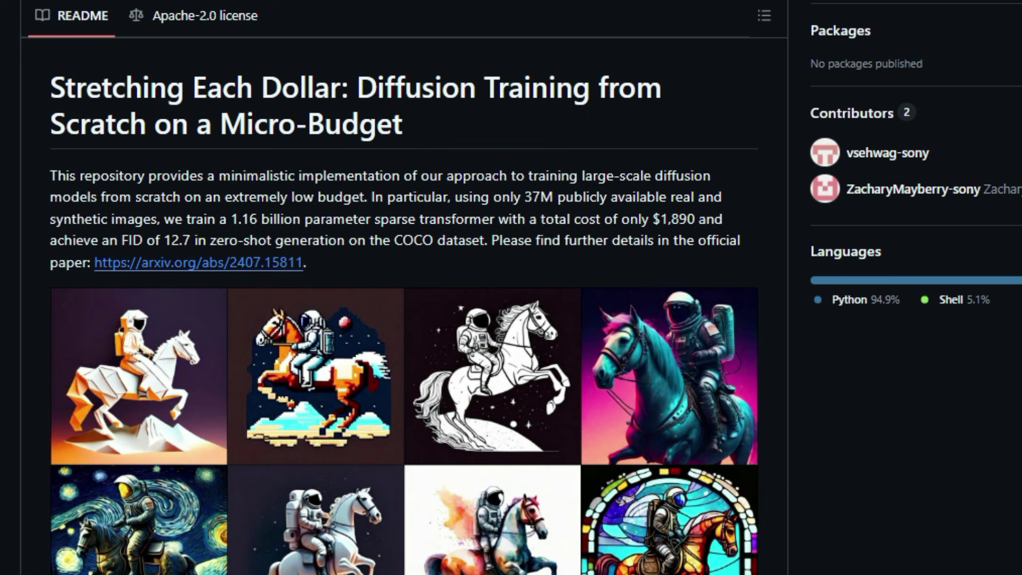
scroll(511, 320, down, 3)
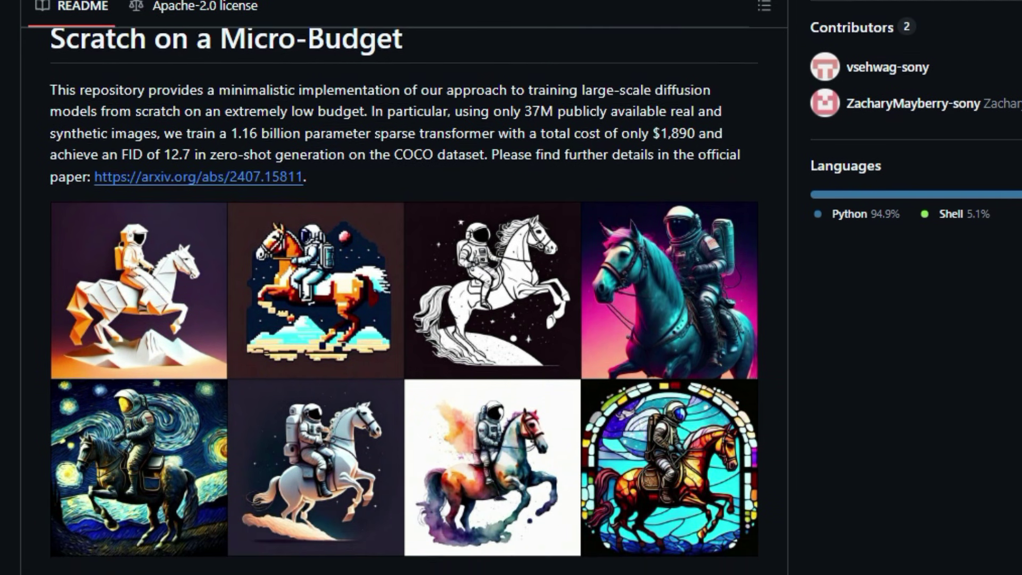
scroll(511, 319, down, 1)
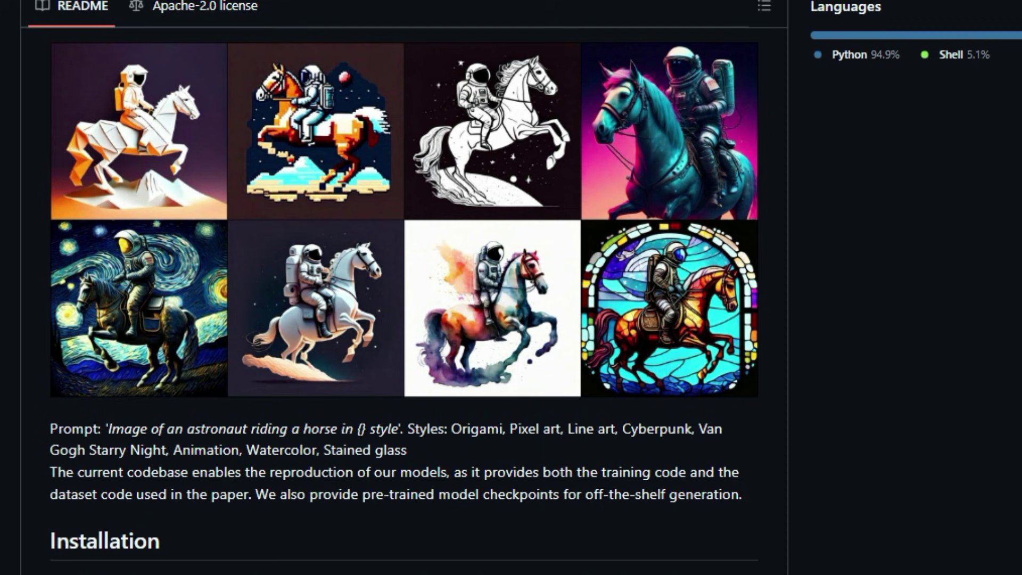
scroll(511, 319, down, 1)
scroll(511, 320, down, 2)
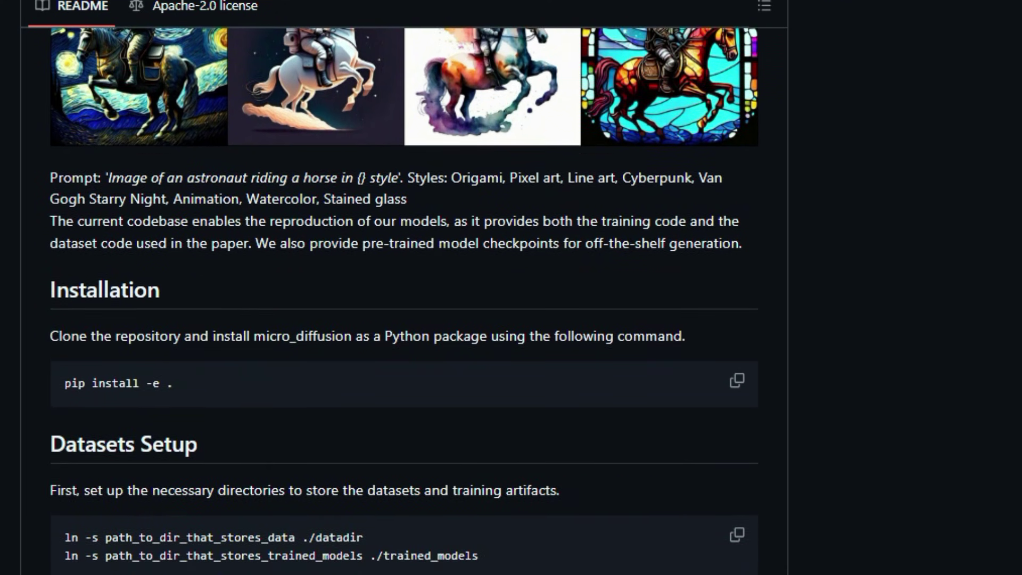
scroll(511, 319, down, 1)
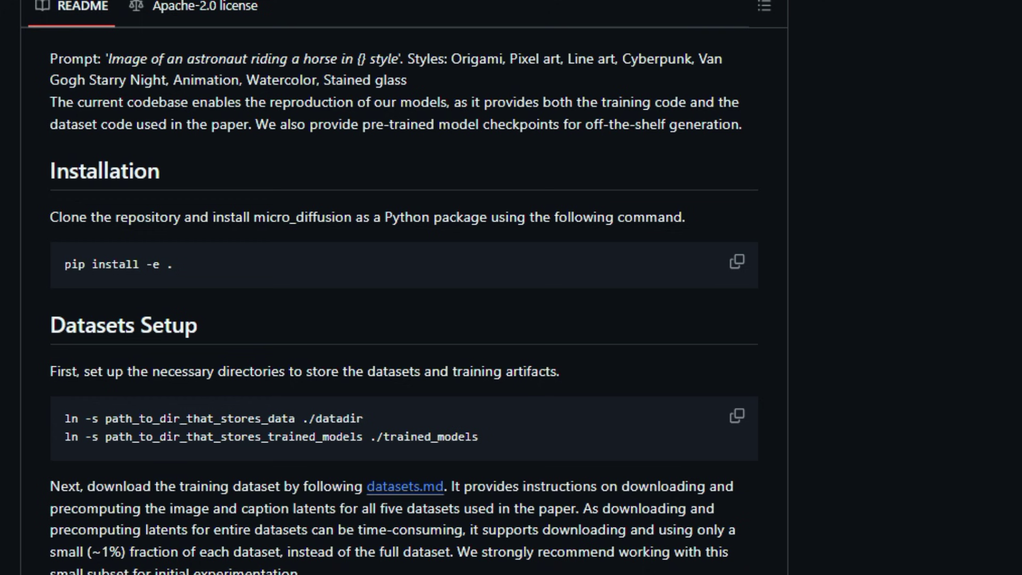
scroll(511, 320, down, 2)
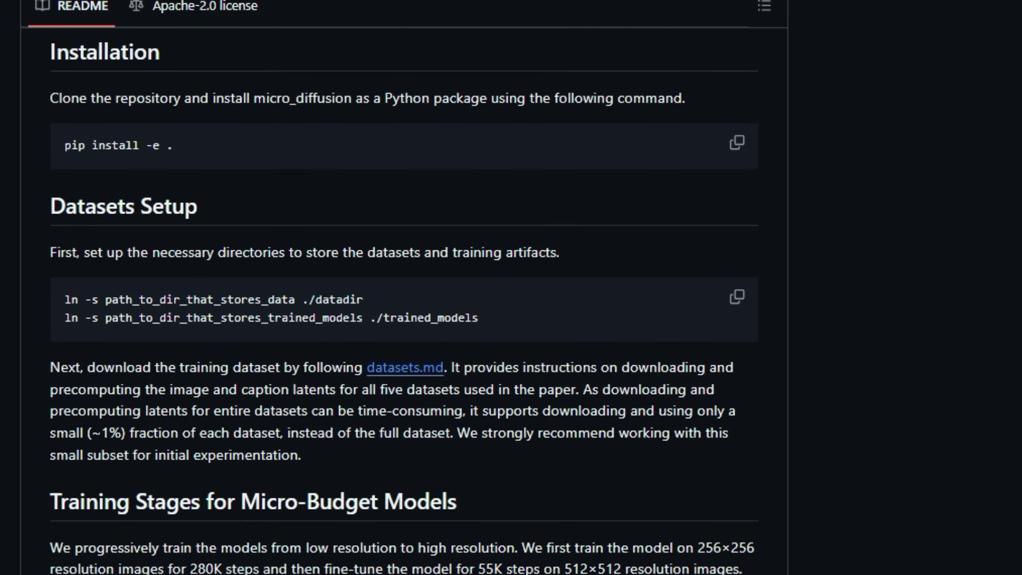
scroll(512, 319, down, 1)
scroll(511, 320, down, 1)
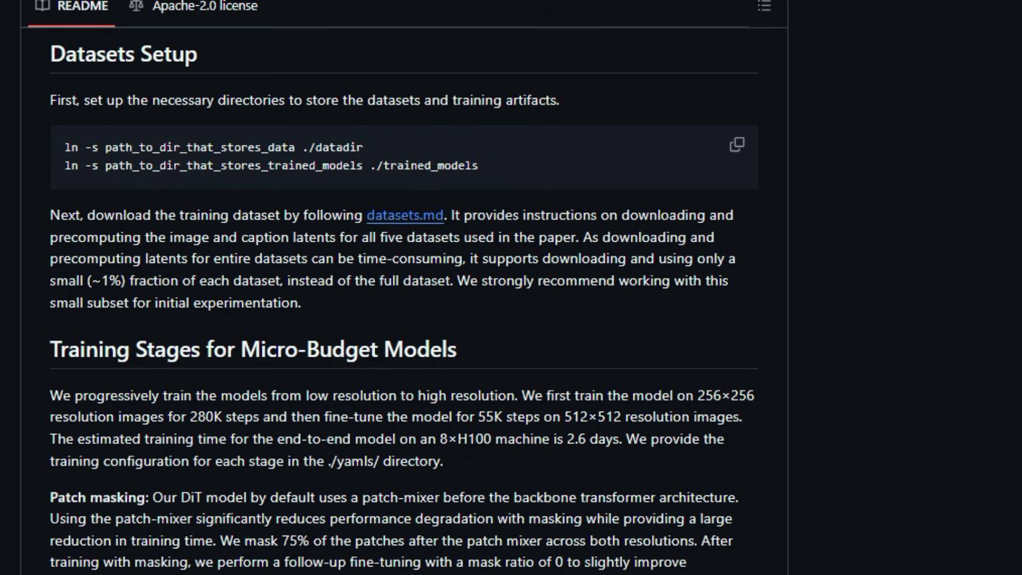
scroll(511, 319, down, 2)
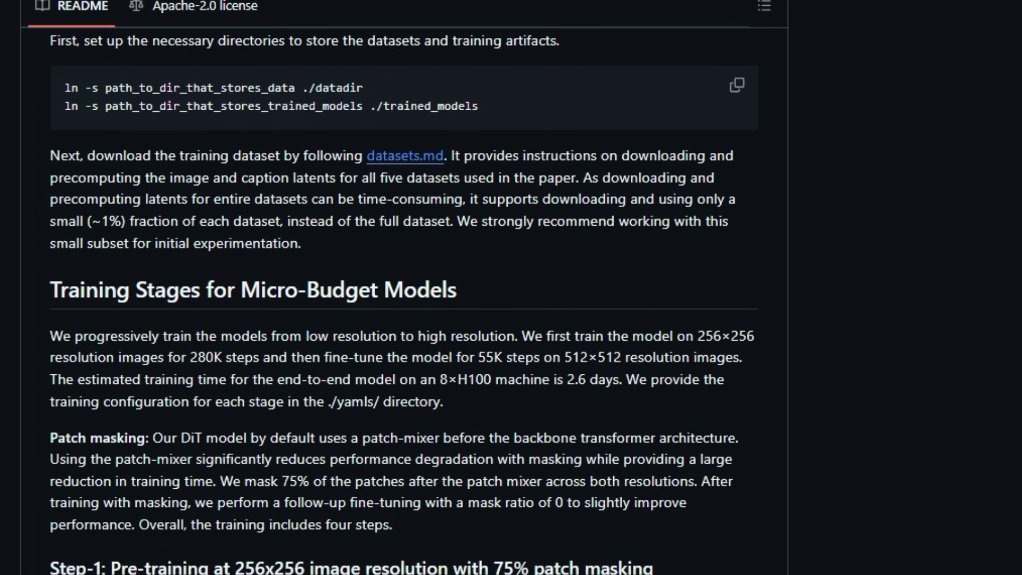
scroll(511, 319, down, 1)
scroll(512, 319, down, 1)
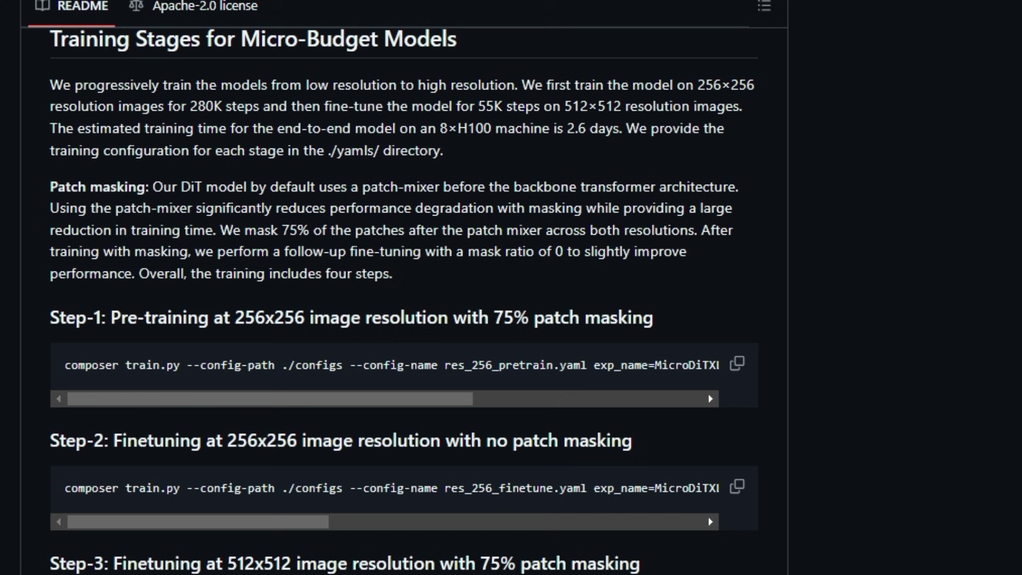
scroll(511, 320, down, 1)
scroll(511, 320, down, 1)
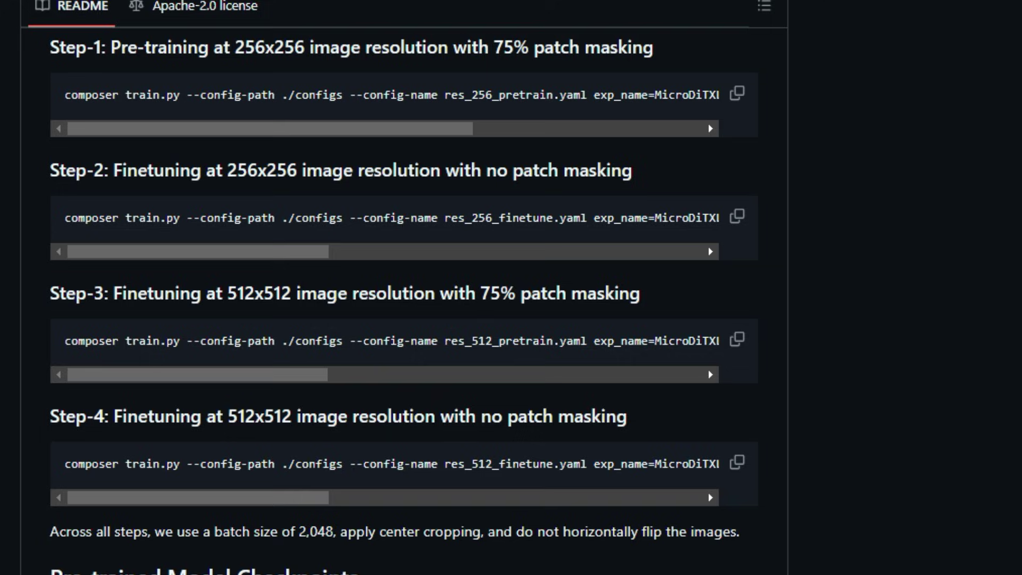
scroll(404, 320, down, 2)
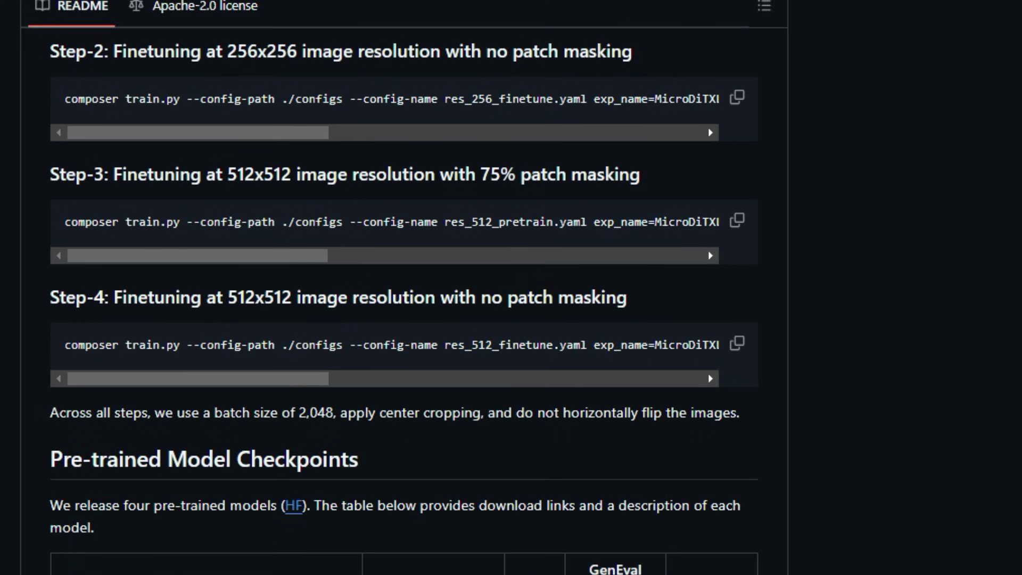
scroll(404, 319, down, 2)
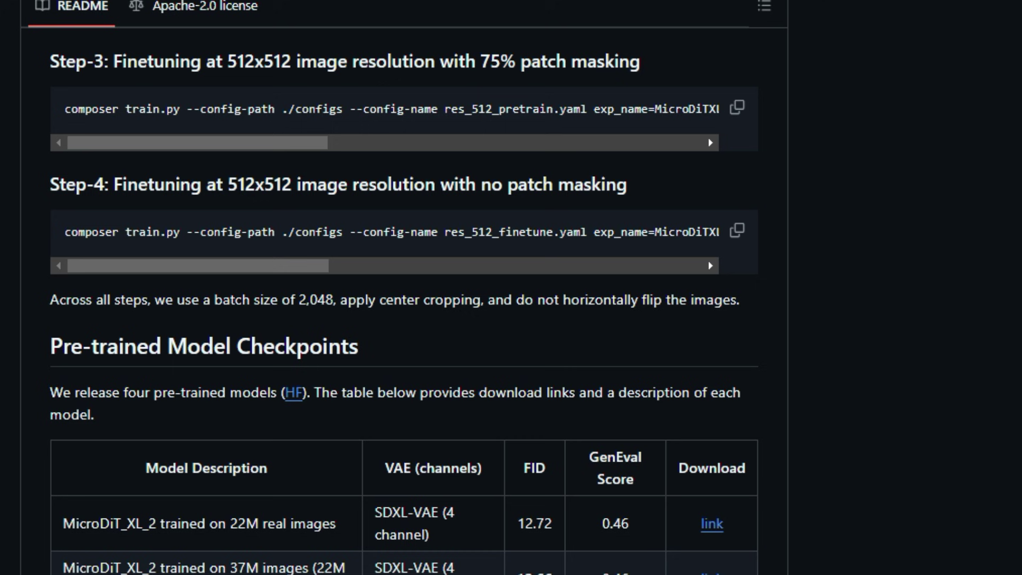
scroll(403, 320, down, 2)
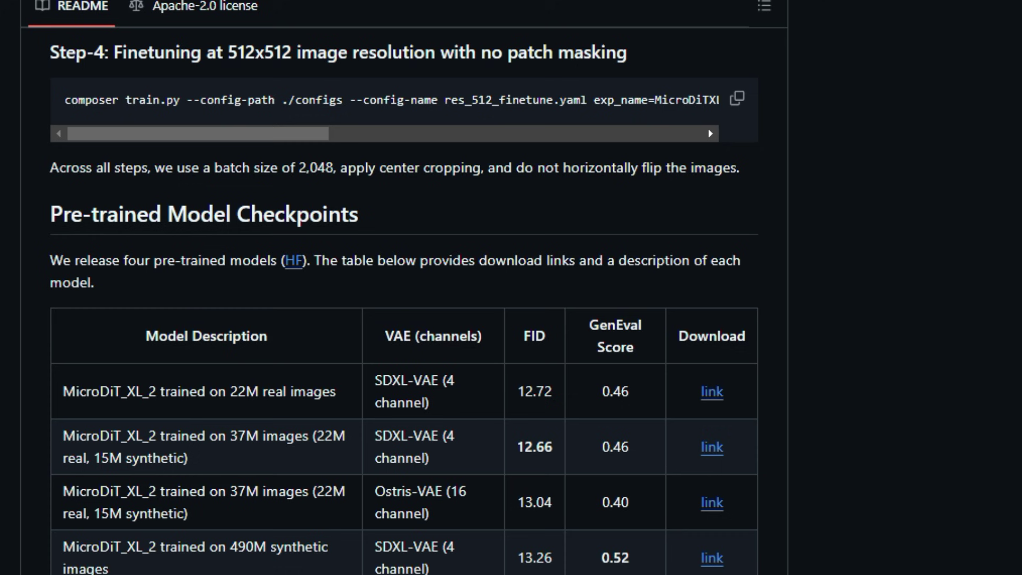
scroll(403, 320, down, 3)
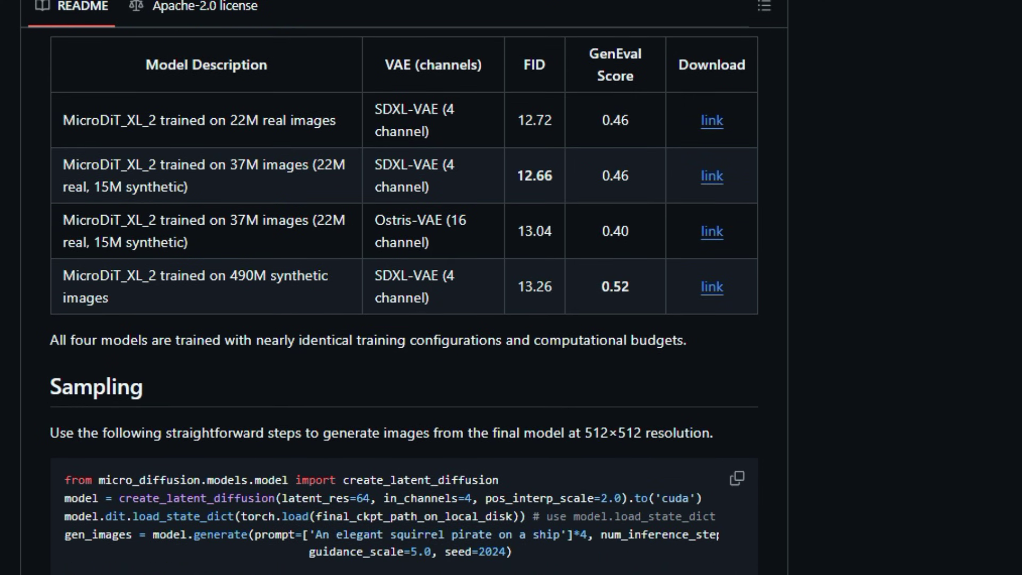
scroll(404, 319, down, 4)
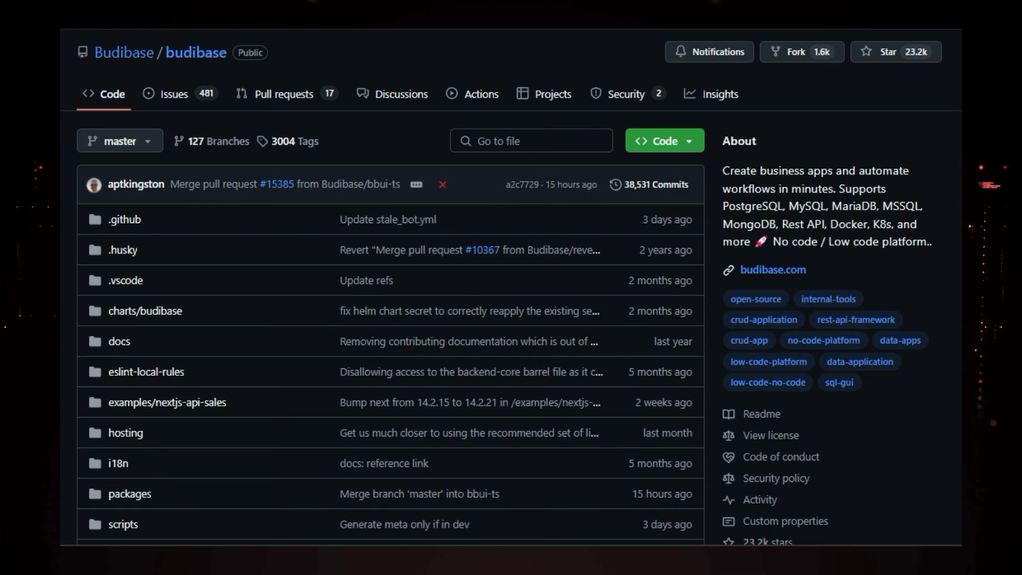
scroll(958, 152, down, 2)
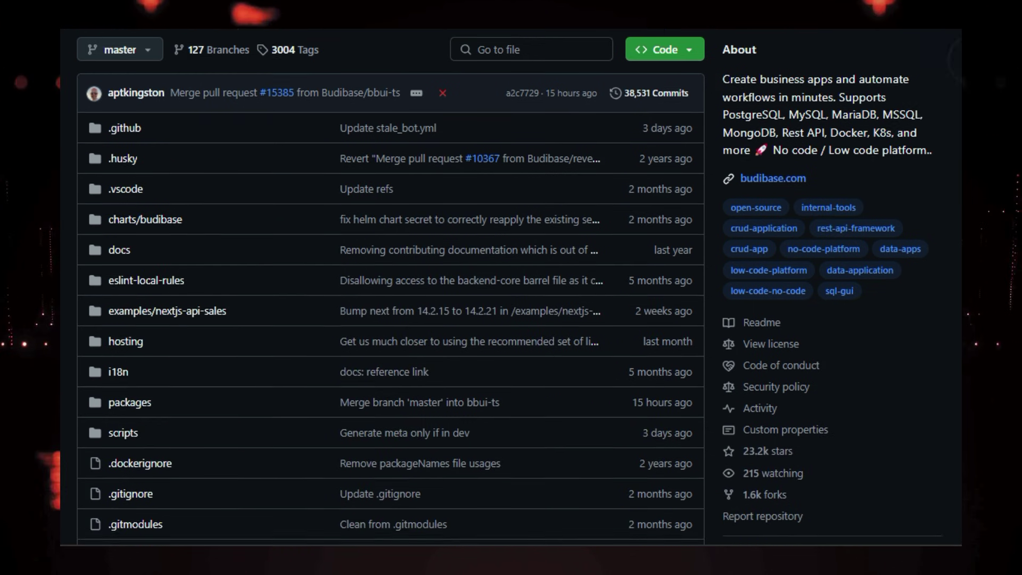
scroll(958, 153, down, 3)
scroll(958, 152, down, 5)
scroll(958, 153, down, 4)
scroll(958, 152, down, 2)
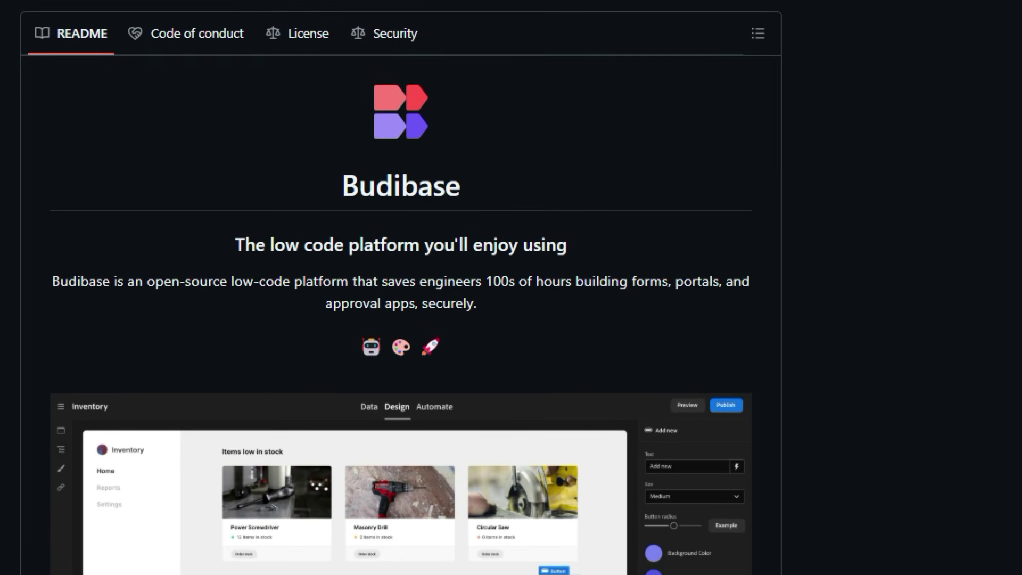
scroll(401, 306, down, 2)
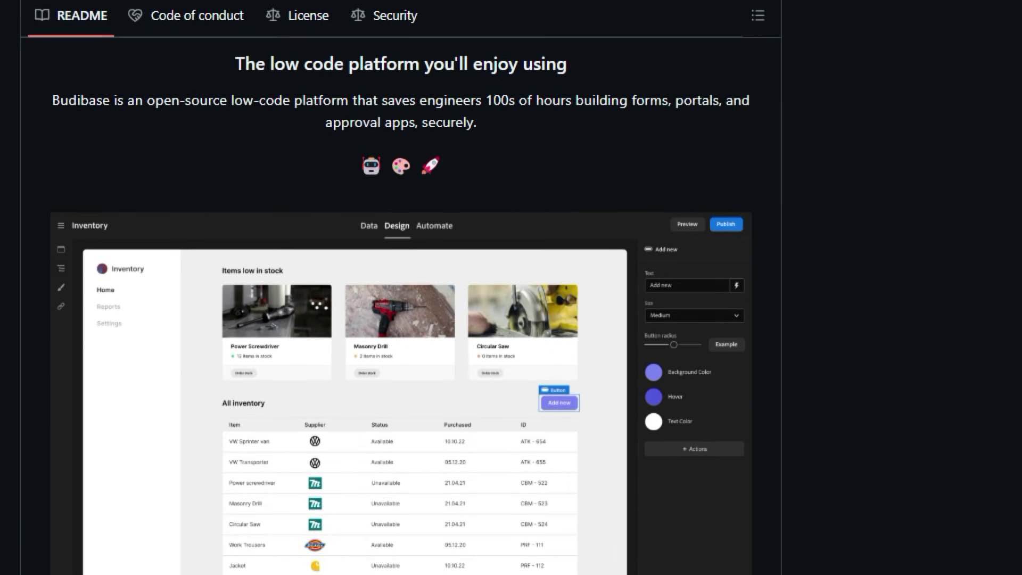
scroll(401, 306, down, 2)
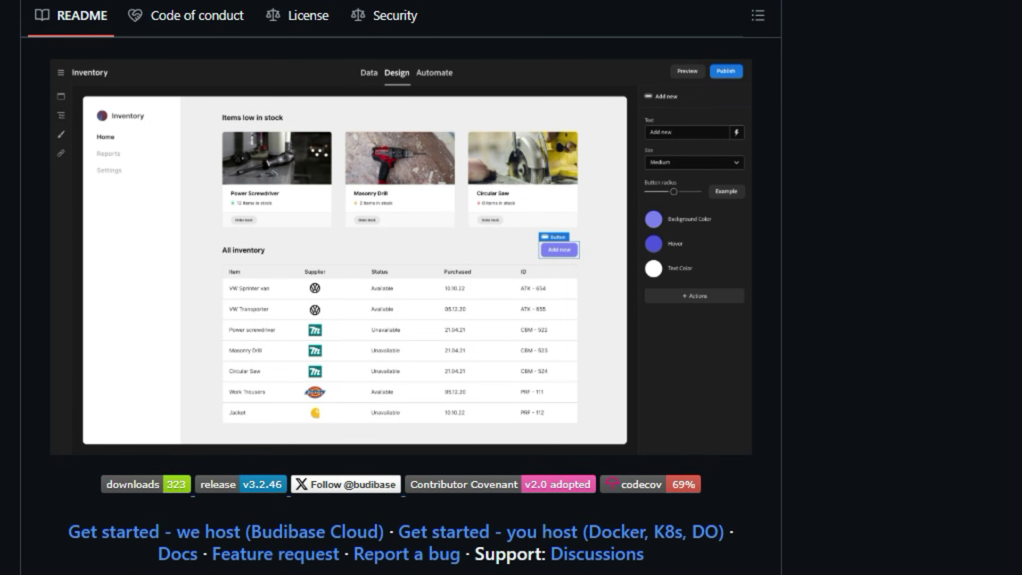
scroll(401, 306, down, 1)
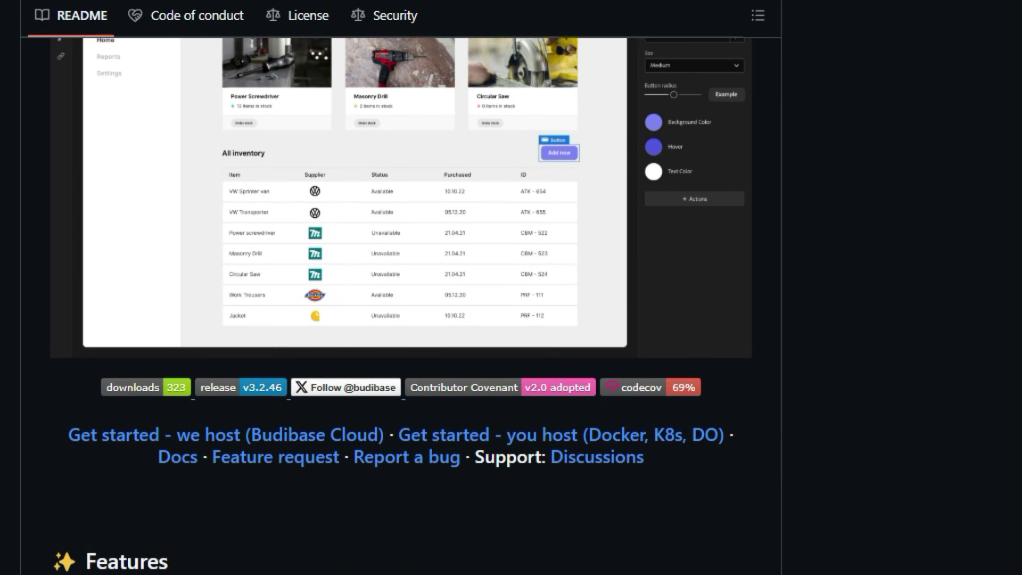
scroll(401, 306, down, 3)
scroll(401, 306, down, 1)
scroll(401, 306, down, 1)
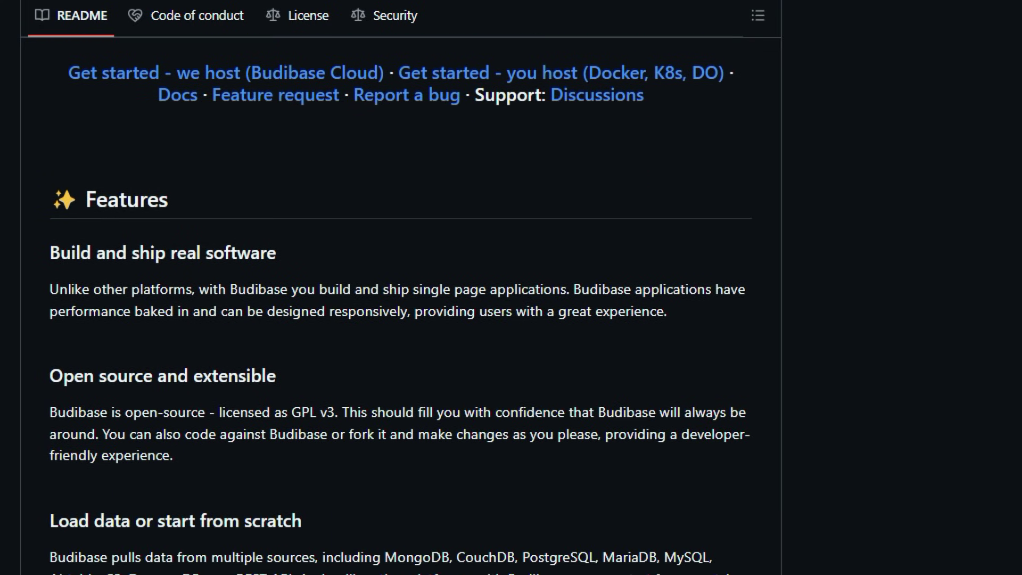
scroll(401, 306, down, 2)
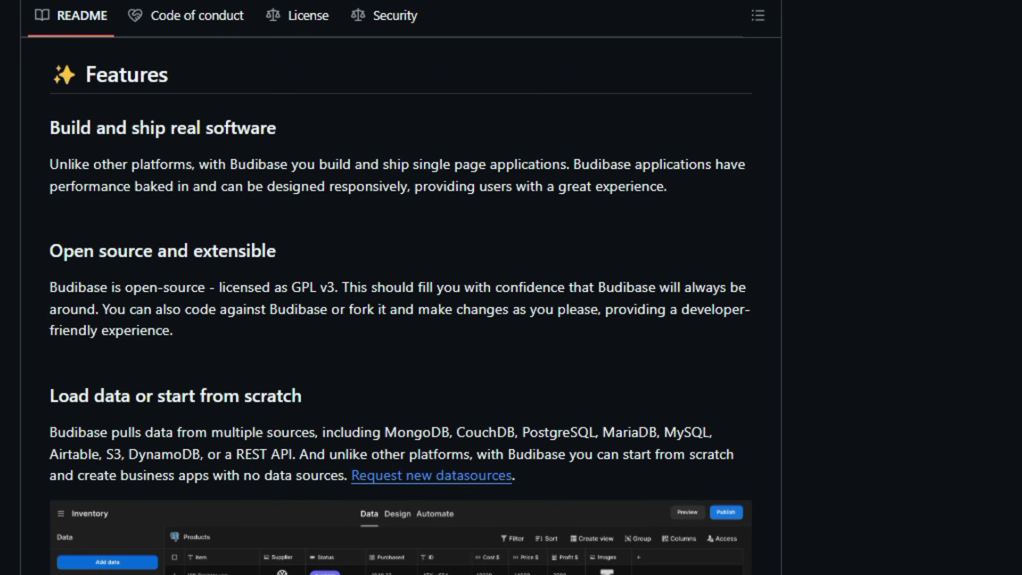
scroll(401, 305, down, 2)
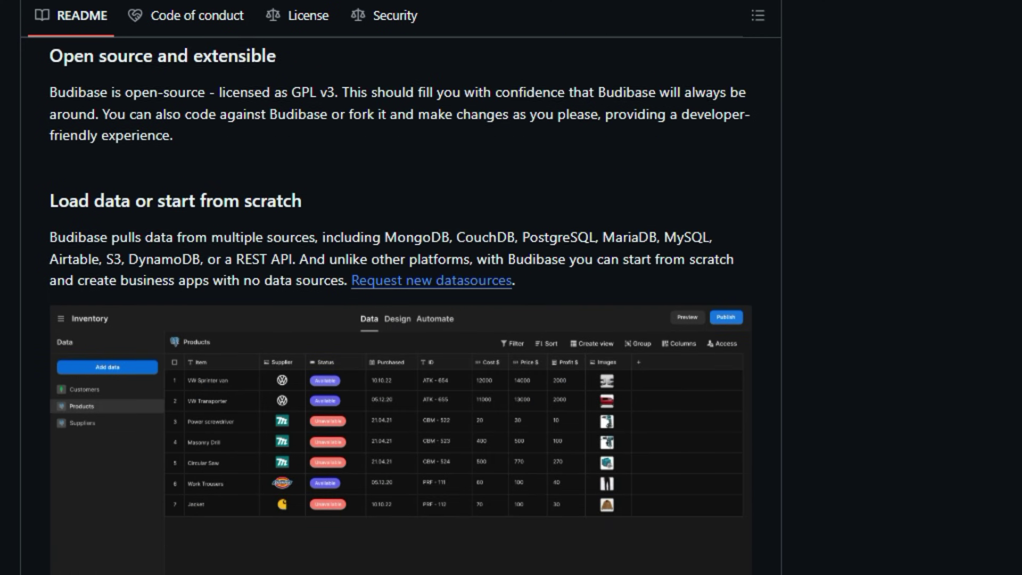
scroll(401, 306, down, 2)
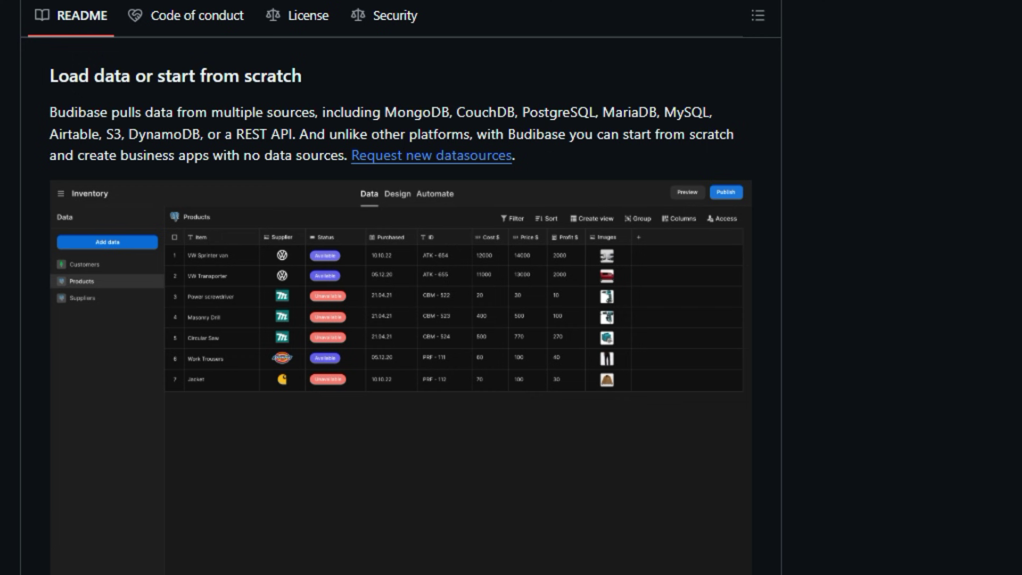
scroll(401, 306, down, 2)
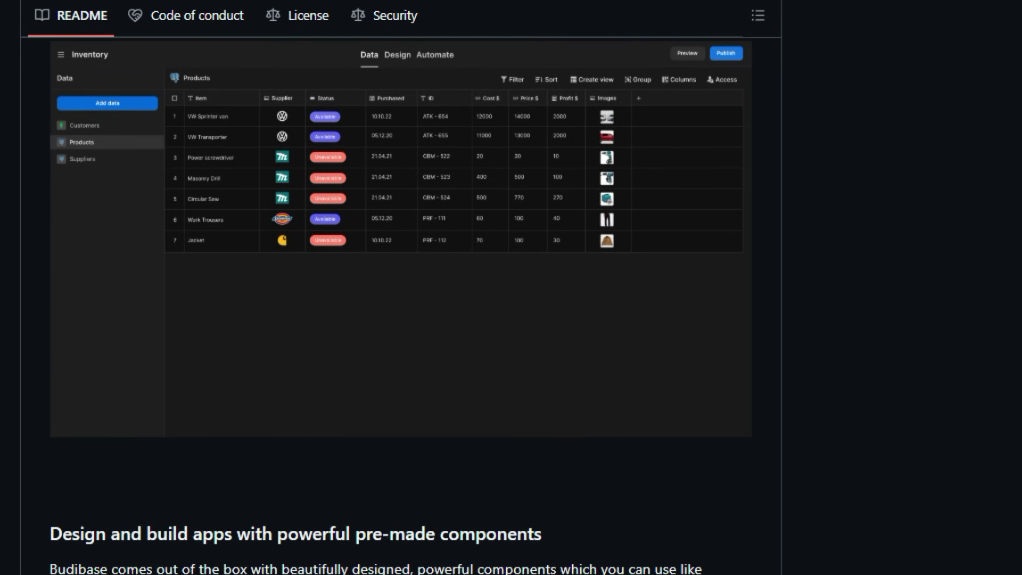
scroll(400, 306, down, 2)
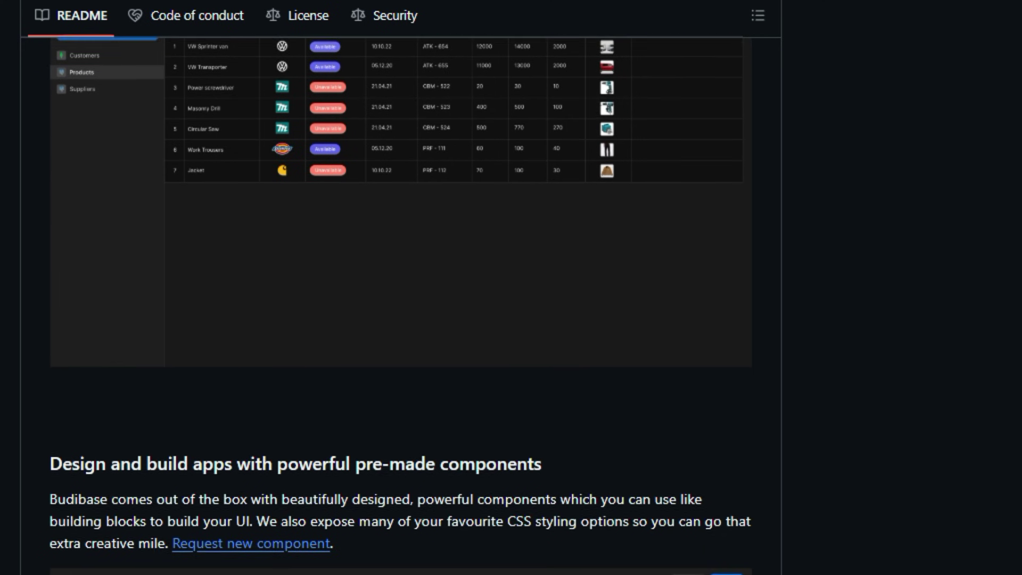
scroll(401, 306, down, 4)
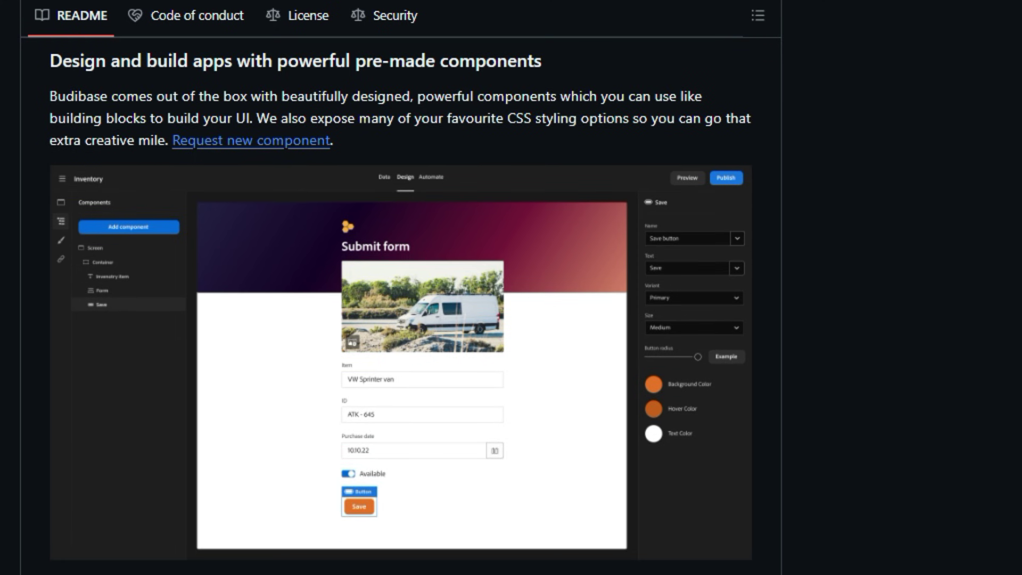
scroll(402, 306, down, 5)
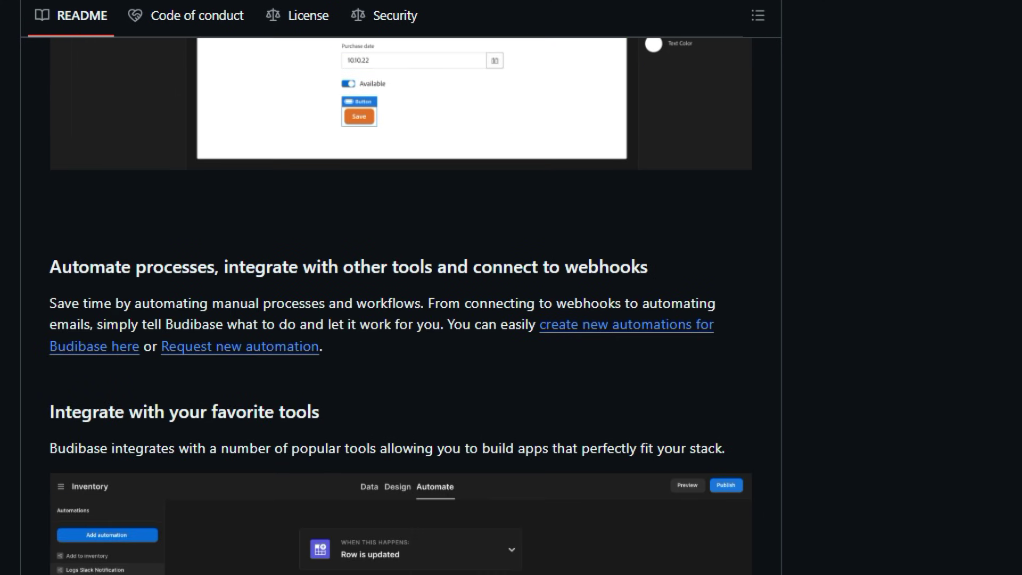
scroll(401, 307, down, 2)
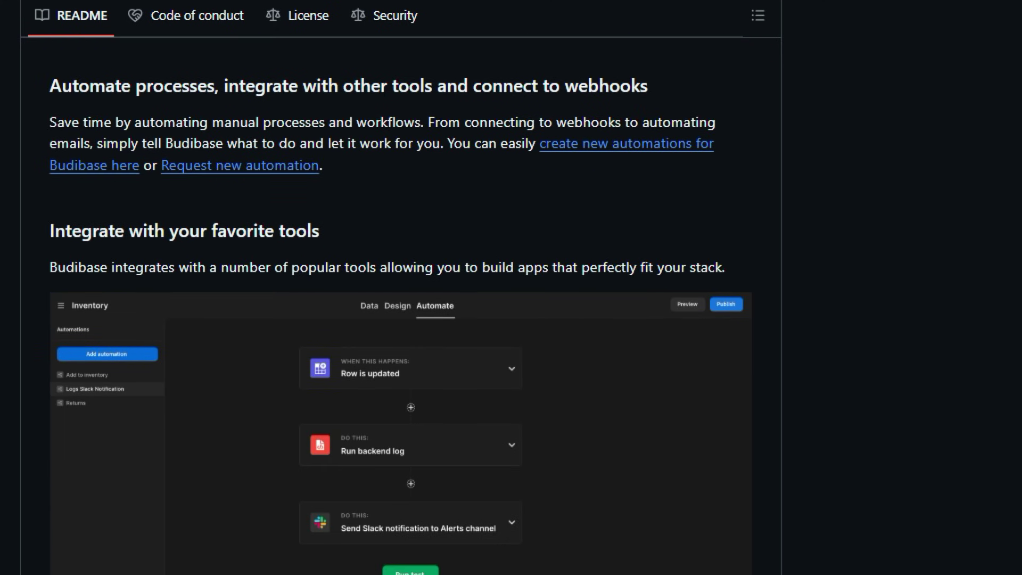
scroll(401, 306, down, 2)
scroll(401, 306, down, 1)
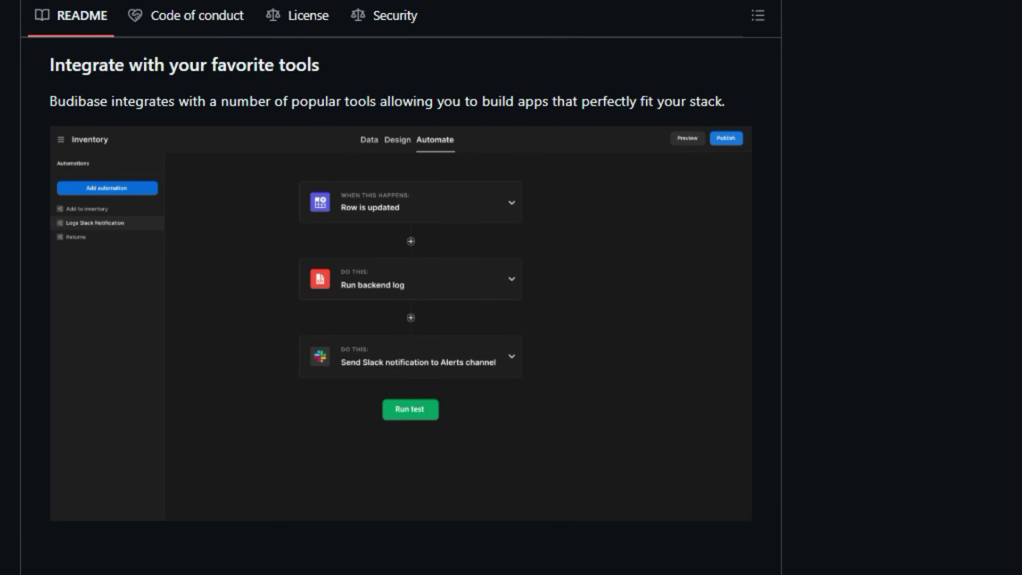
scroll(401, 306, down, 4)
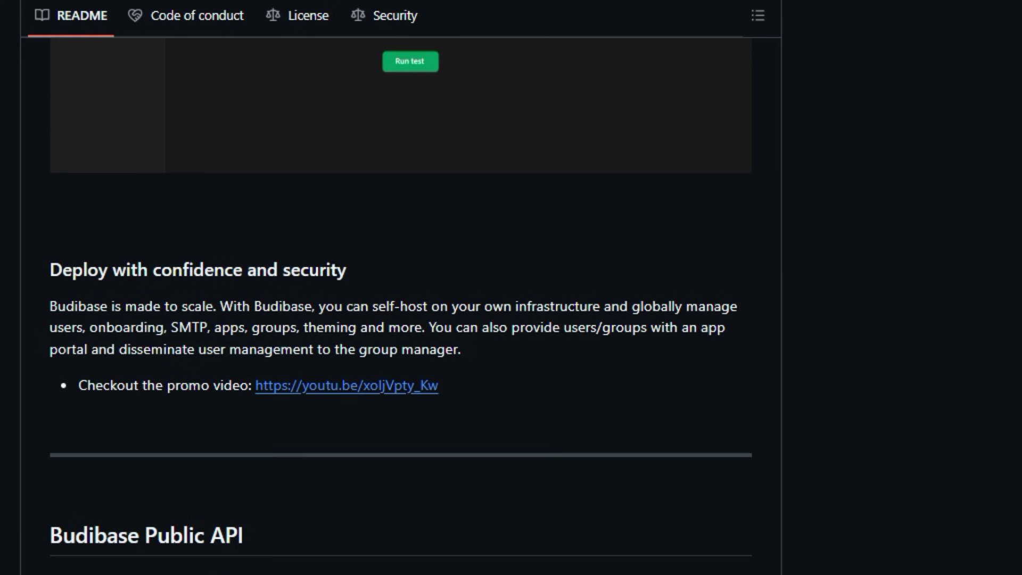
scroll(401, 306, down, 1)
scroll(401, 306, down, 1)
scroll(401, 306, down, 1)
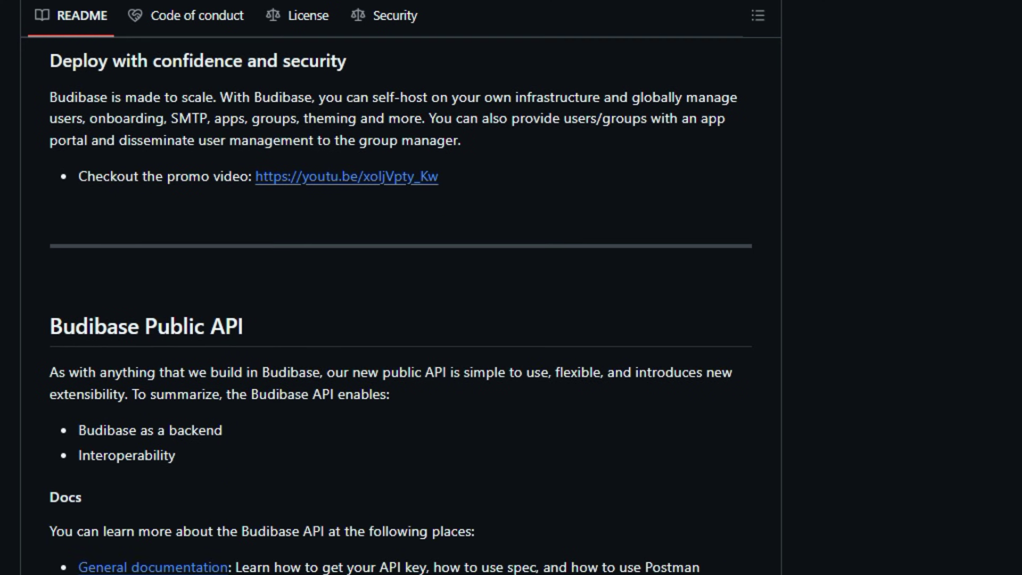
scroll(401, 306, down, 1)
scroll(401, 305, down, 2)
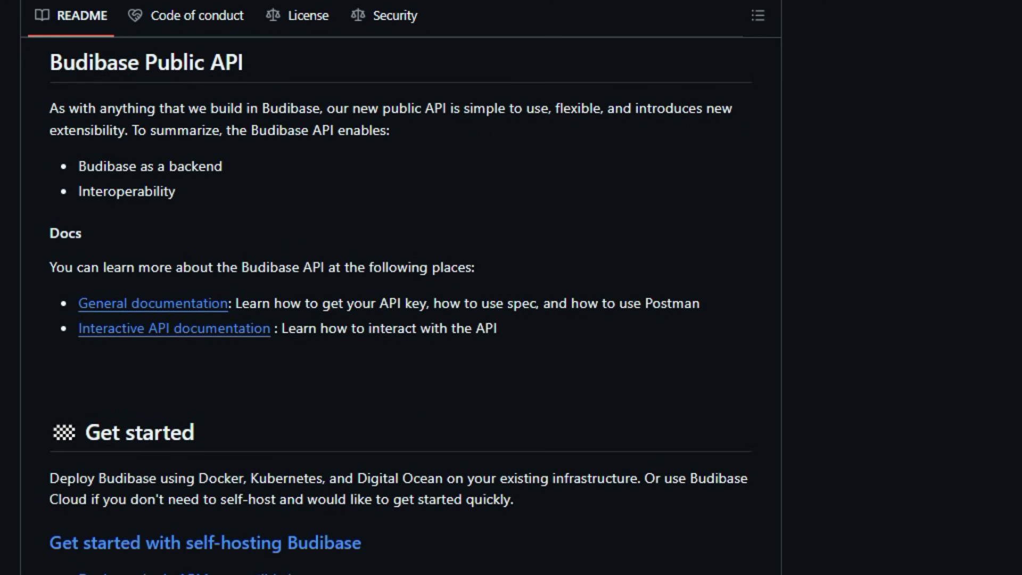
scroll(401, 305, down, 3)
scroll(401, 306, down, 1)
scroll(401, 306, down, 3)
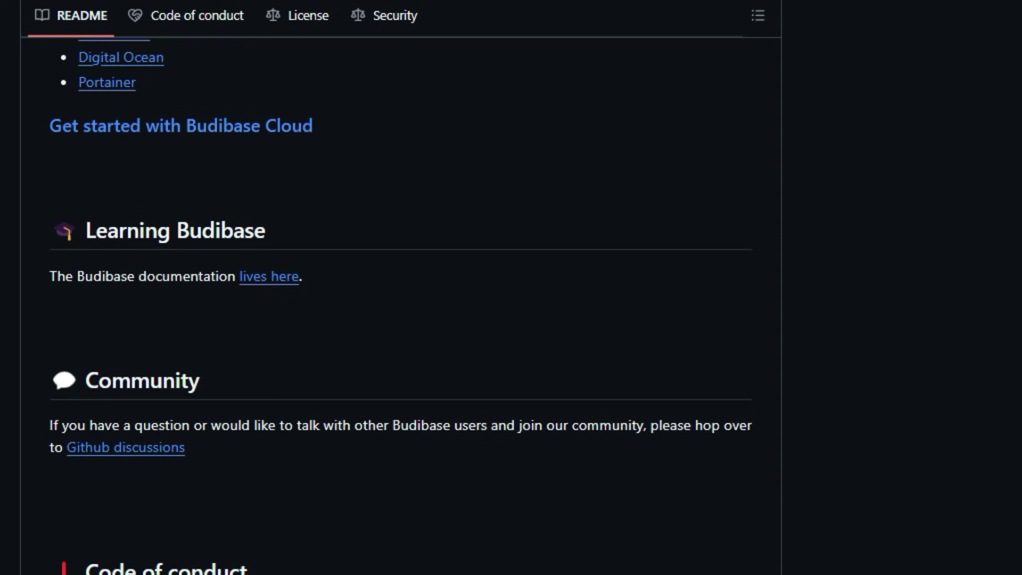
scroll(401, 305, down, 2)
scroll(401, 306, down, 1)
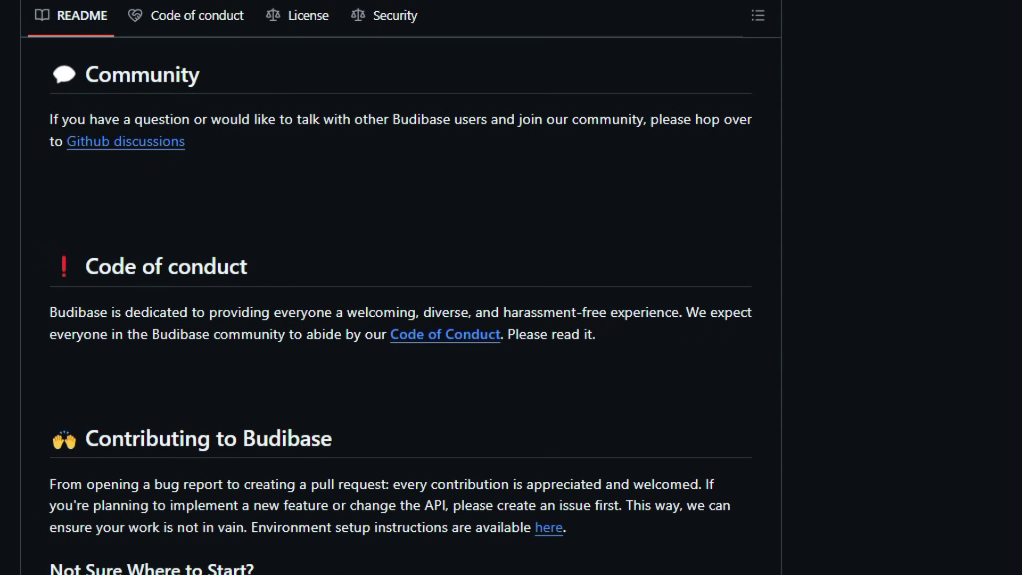
scroll(401, 306, down, 2)
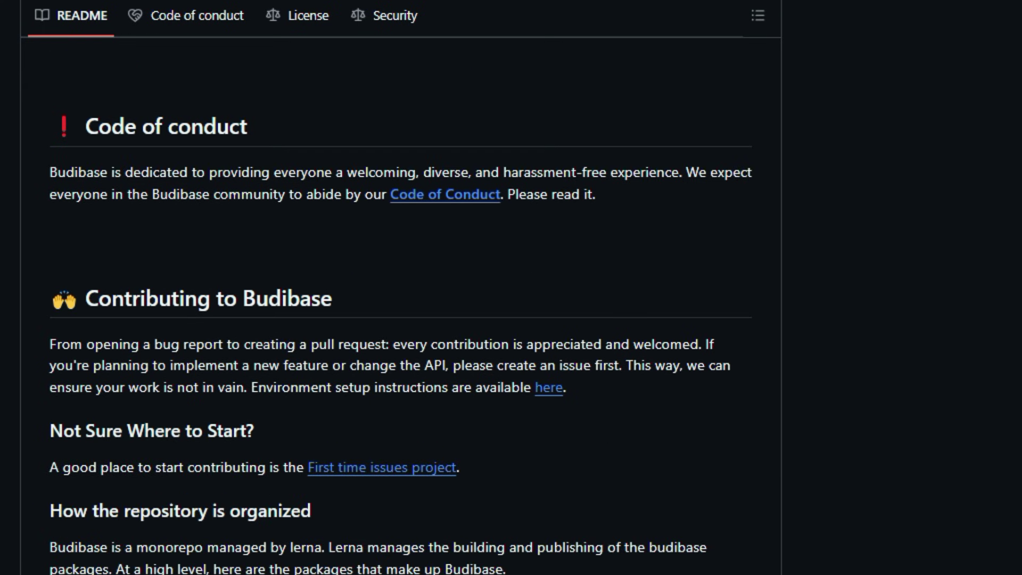
scroll(401, 305, down, 2)
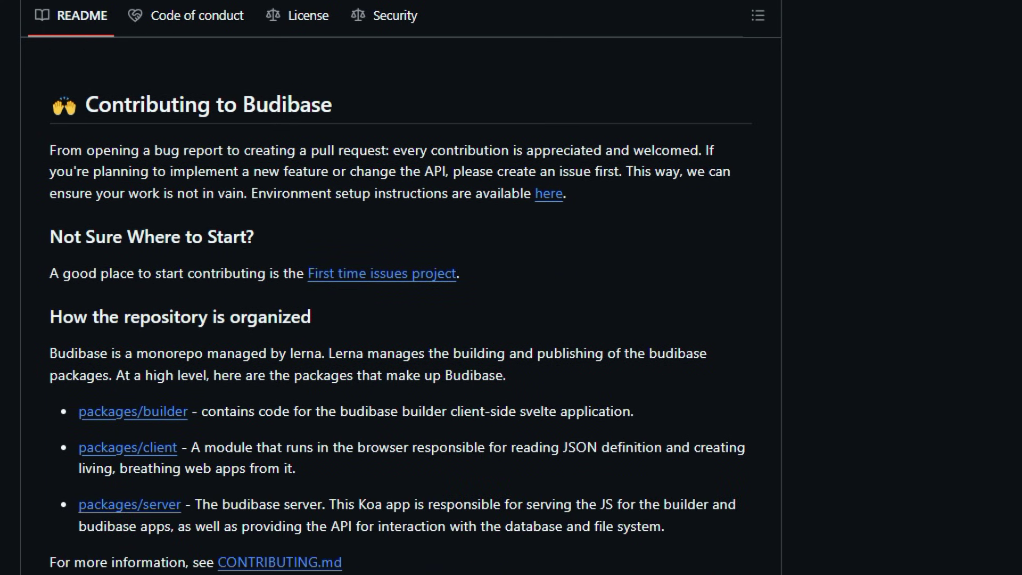
scroll(401, 306, down, 1)
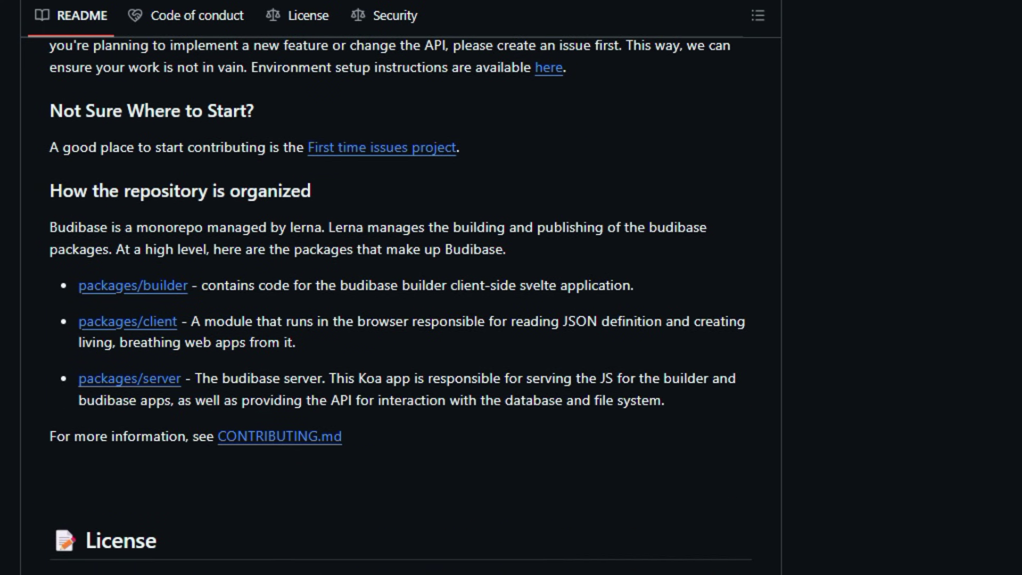
scroll(400, 306, down, 1)
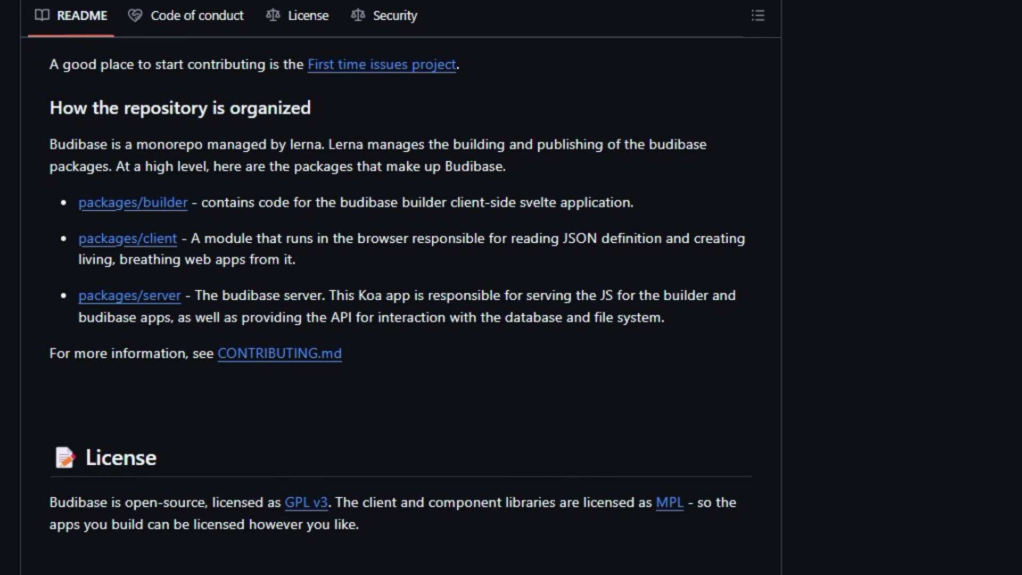
scroll(401, 306, down, 1)
scroll(401, 306, down, 1)
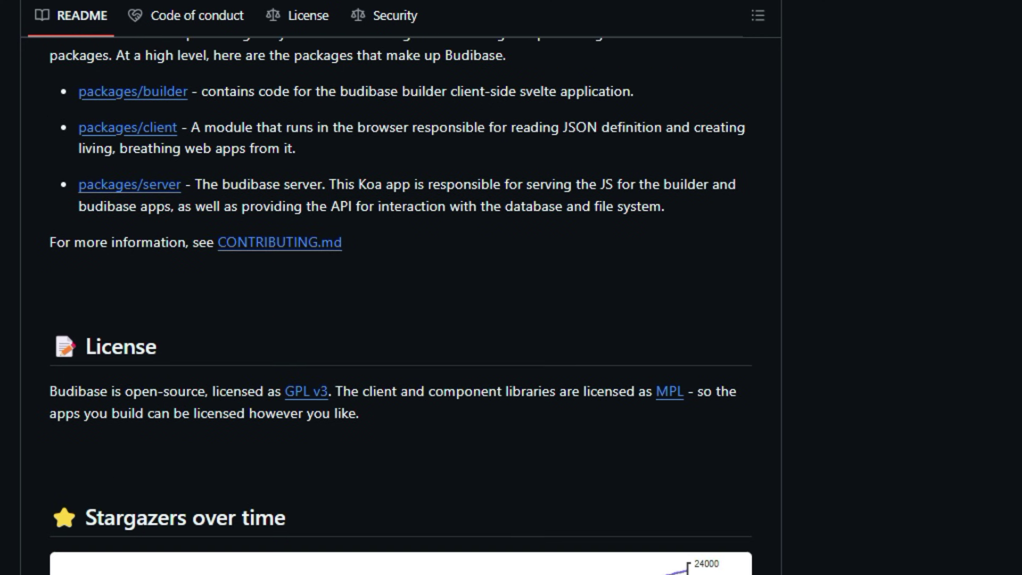
scroll(401, 306, down, 1)
scroll(401, 306, down, 2)
scroll(400, 307, down, 1)
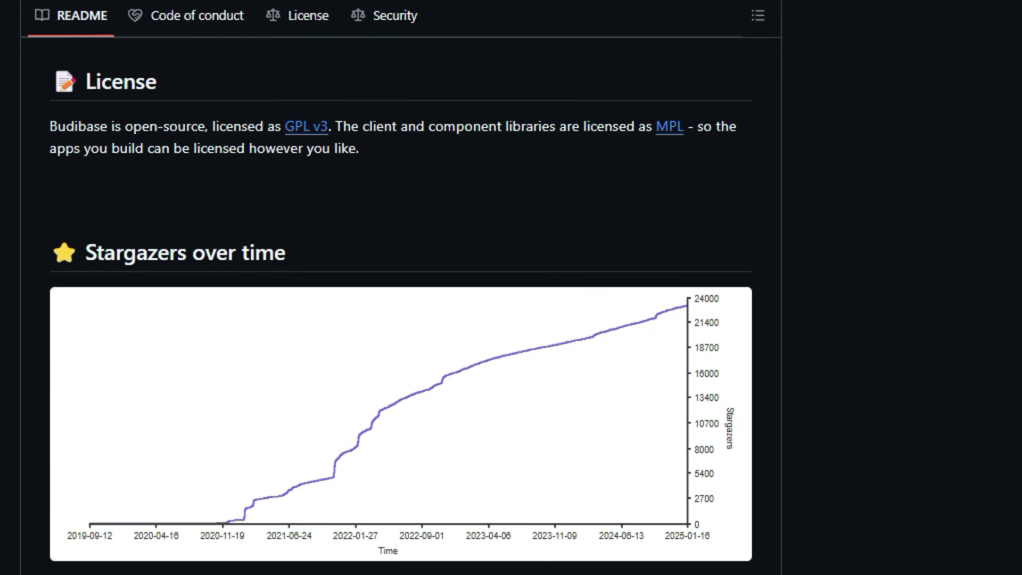
scroll(402, 306, down, 1)
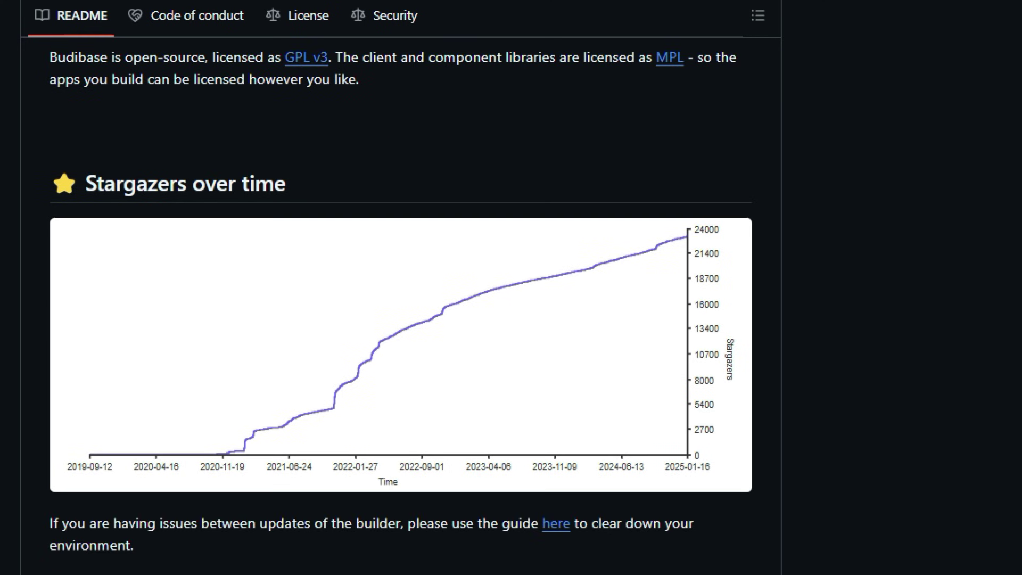
scroll(401, 307, down, 1)
scroll(401, 306, down, 2)
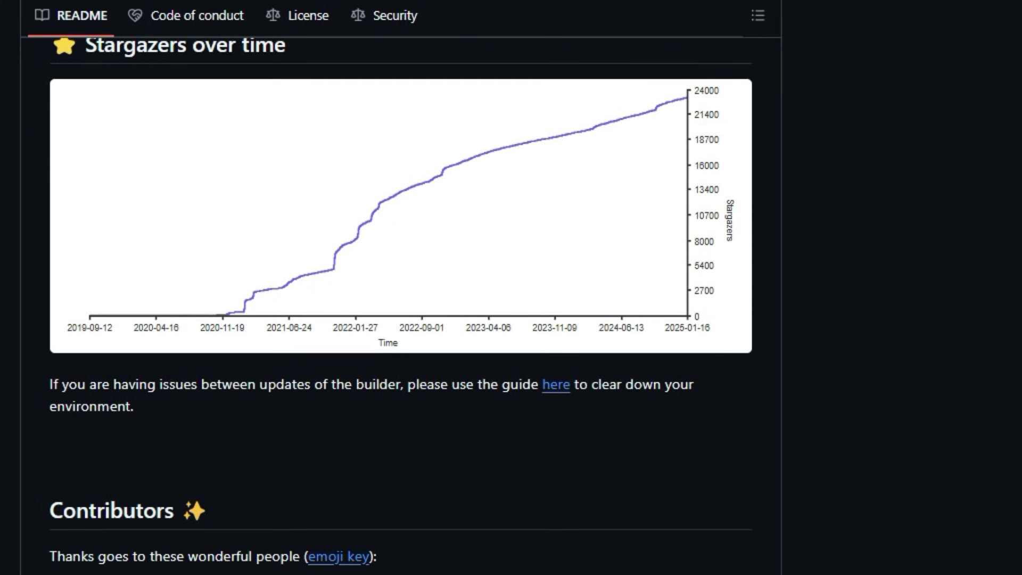
scroll(401, 306, down, 1)
scroll(401, 306, down, 1)
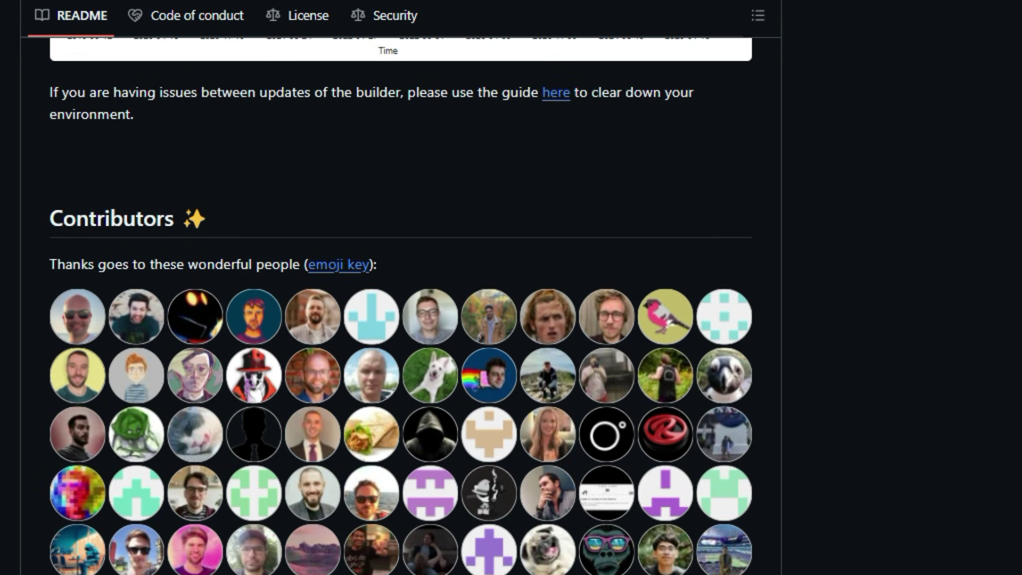
scroll(401, 306, down, 1)
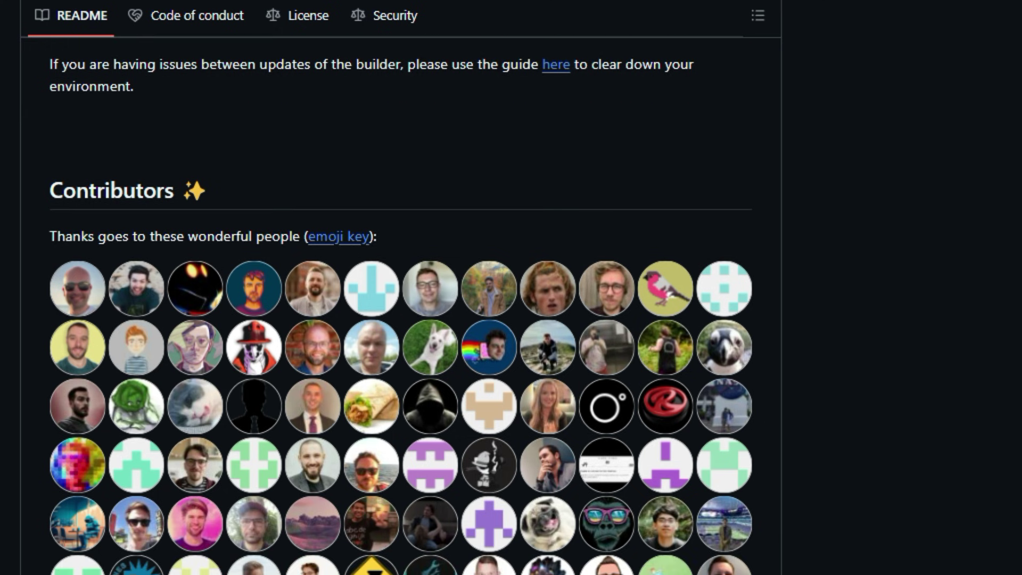
scroll(401, 306, down, 1)
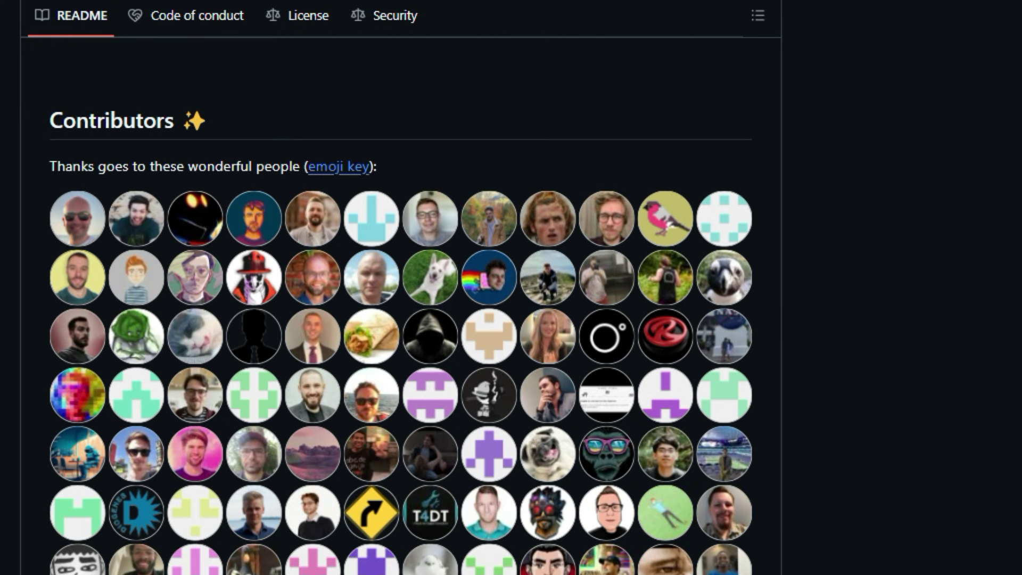
scroll(401, 306, down, 1)
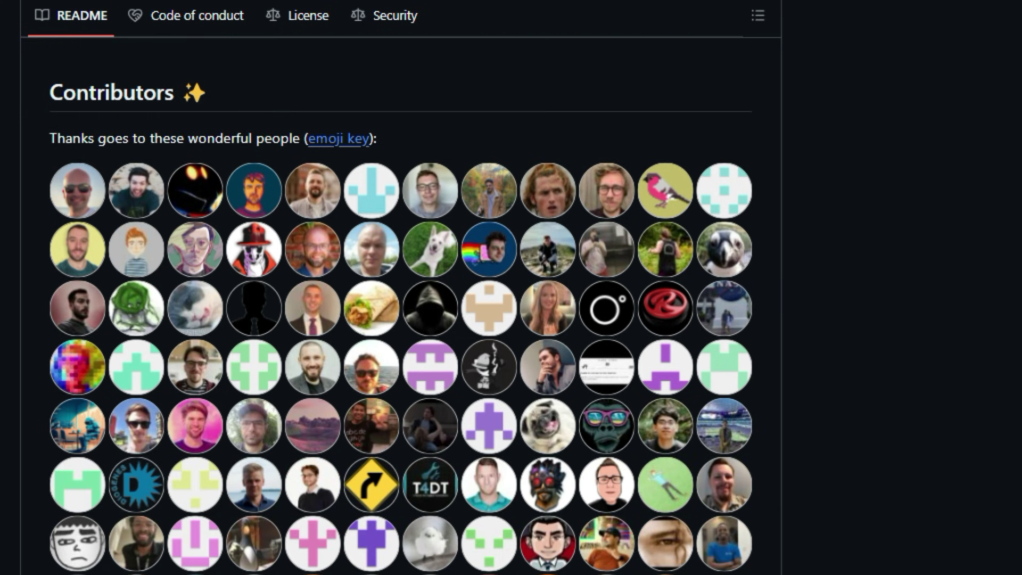
scroll(401, 306, down, 1)
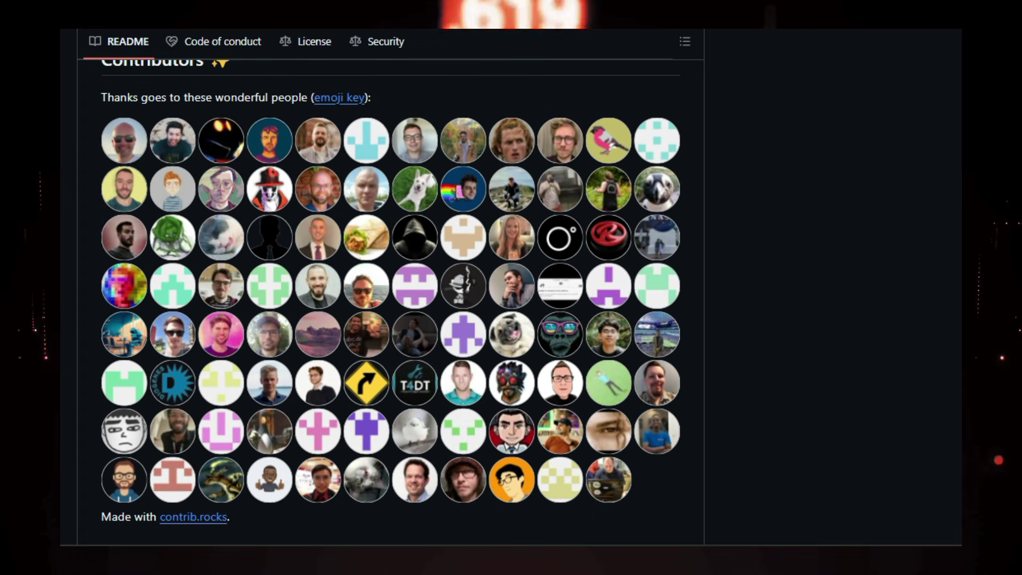
scroll(365, 292, down, 1)
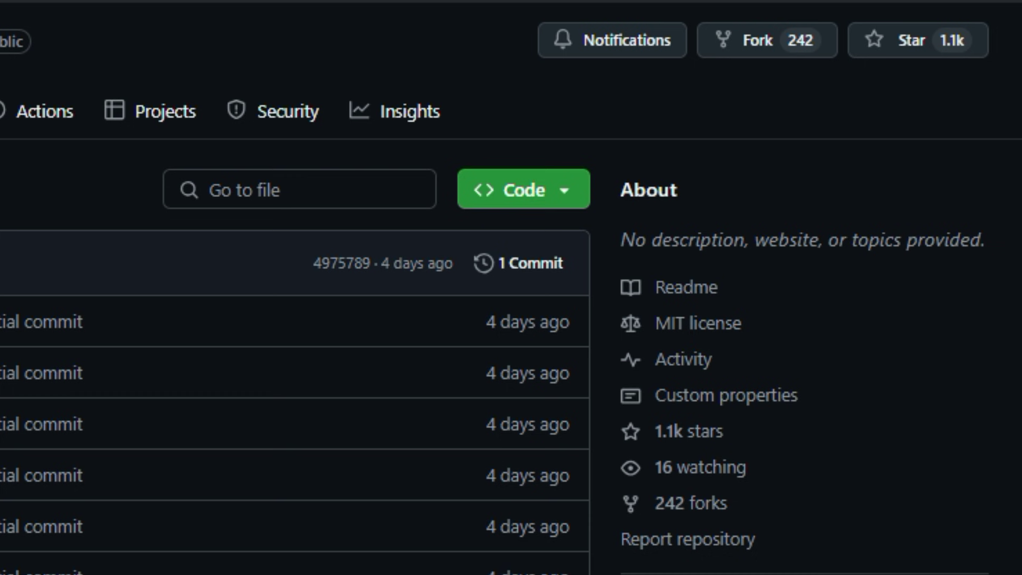
scroll(512, 287, down, 1)
scroll(511, 288, down, 3)
scroll(391, 319, down, 2)
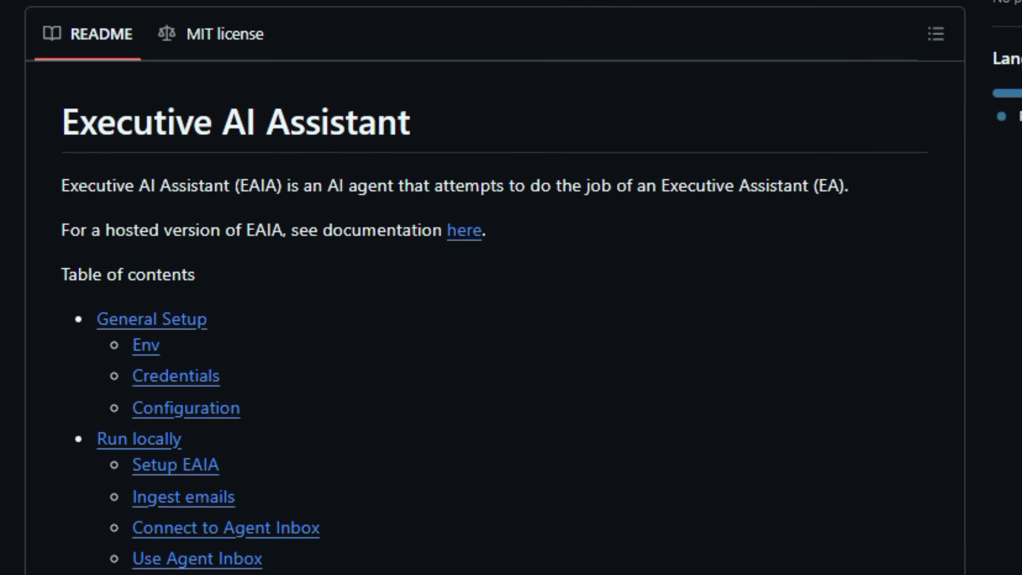
scroll(512, 320, down, 1)
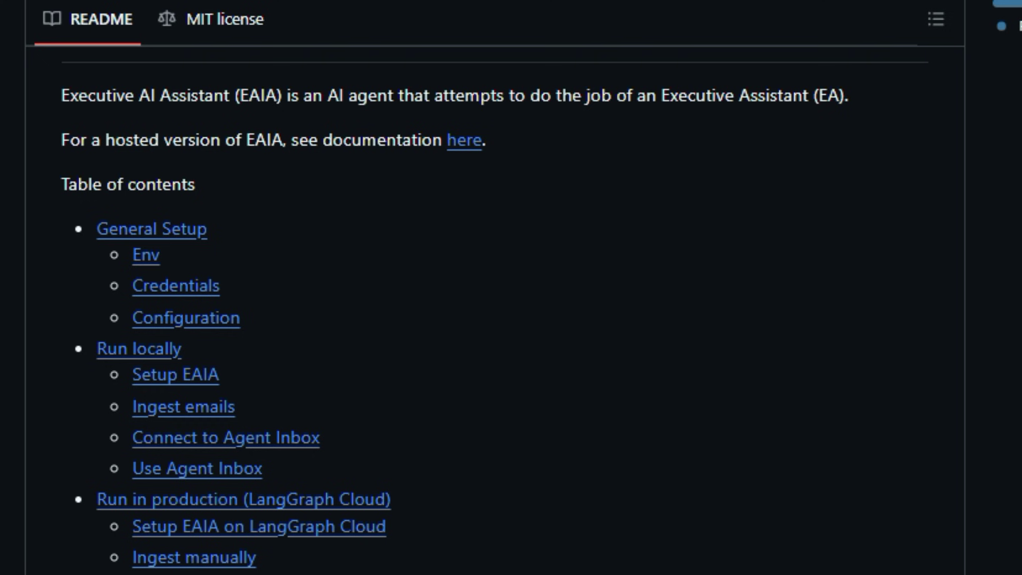
scroll(511, 319, down, 2)
scroll(512, 320, down, 2)
scroll(512, 320, down, 2)
scroll(512, 320, down, 1)
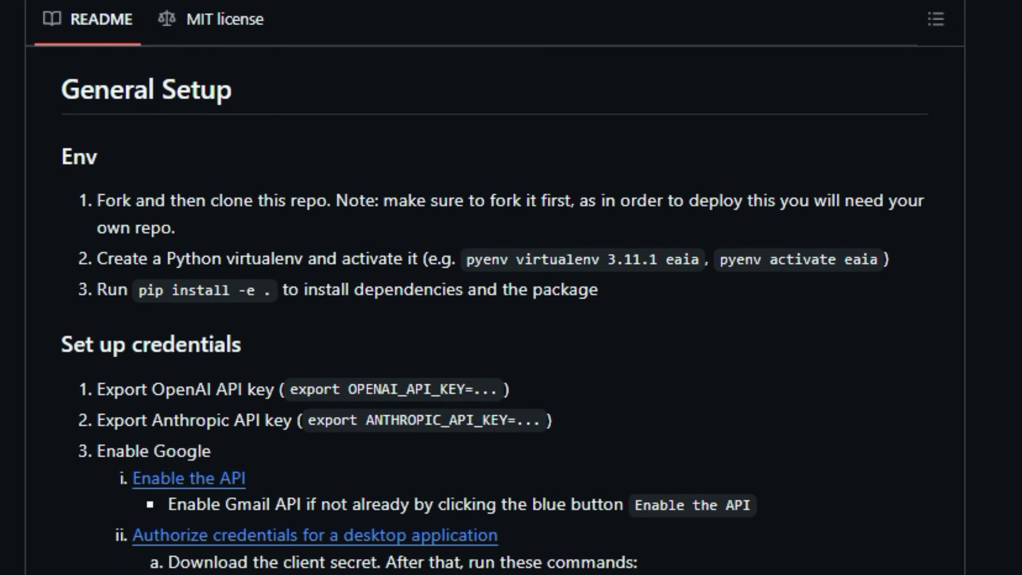
scroll(511, 320, down, 1)
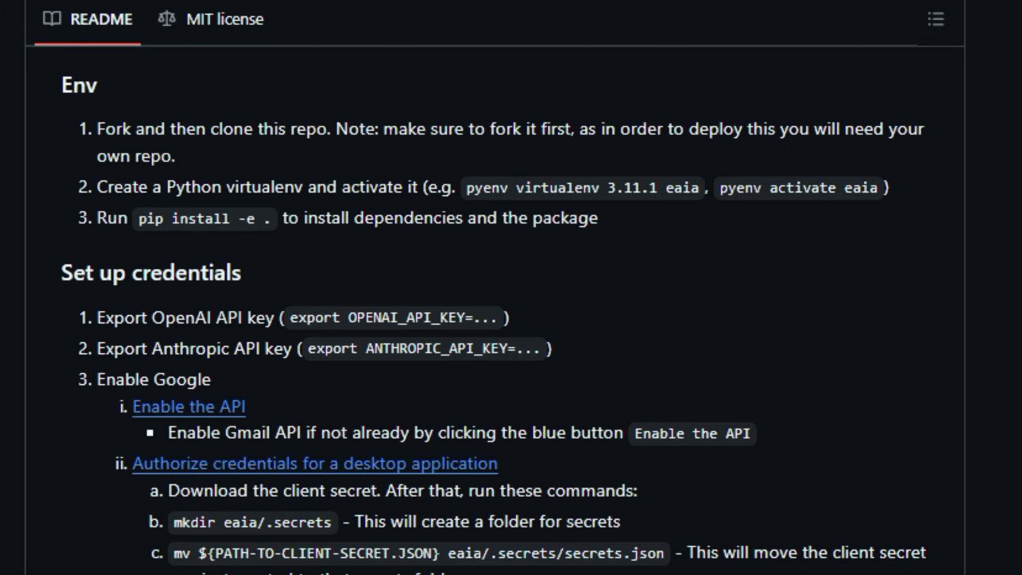
scroll(511, 319, down, 1)
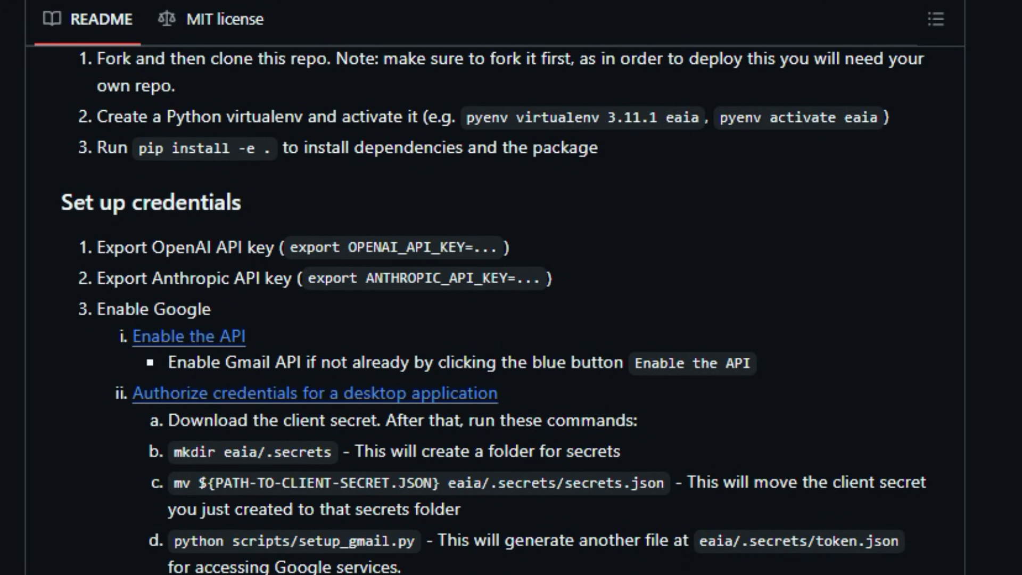
scroll(511, 319, down, 1)
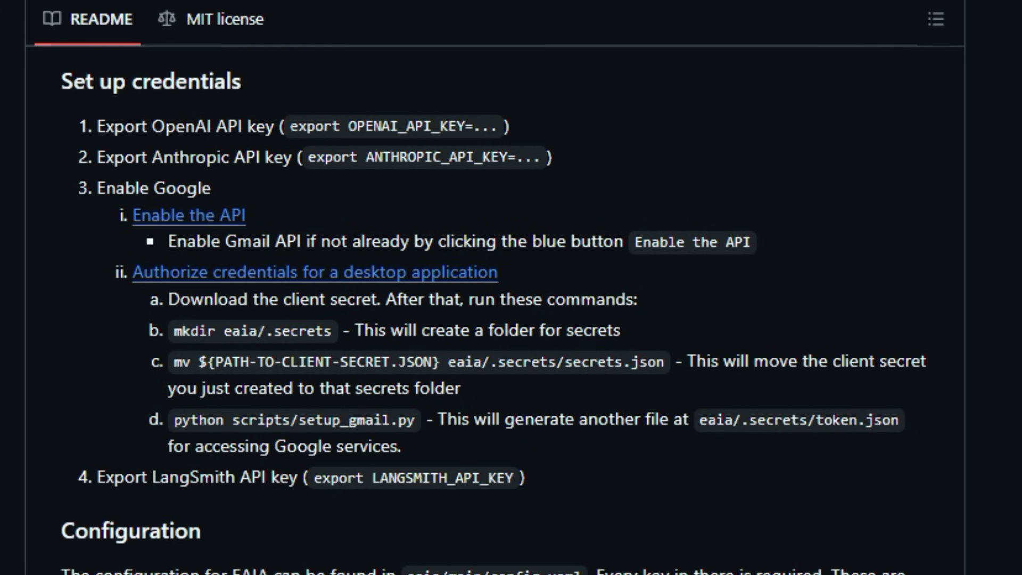
scroll(512, 319, down, 2)
scroll(511, 319, down, 3)
scroll(511, 320, down, 1)
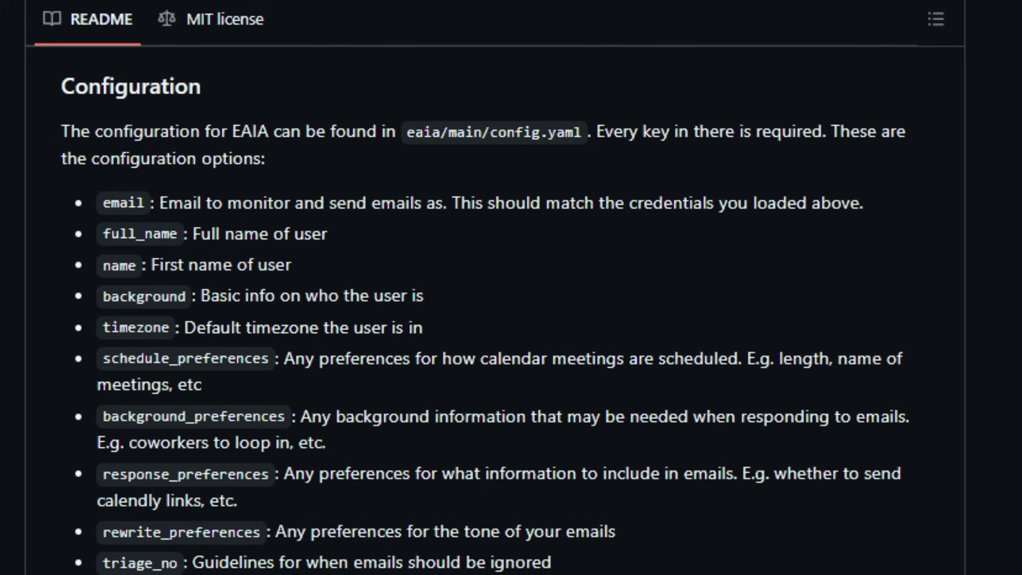
scroll(511, 319, down, 3)
scroll(511, 319, down, 3)
scroll(511, 320, down, 2)
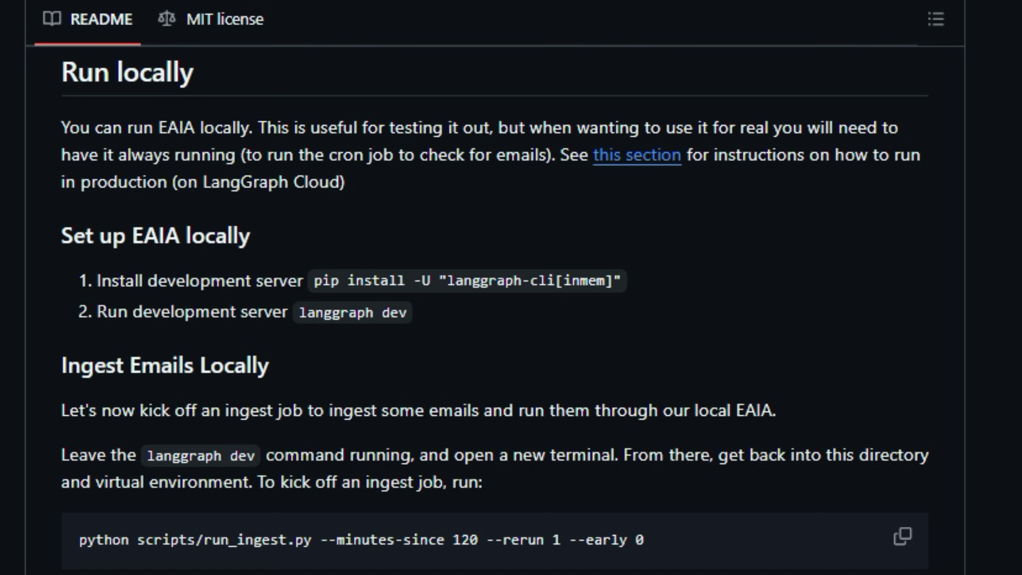
scroll(512, 320, down, 2)
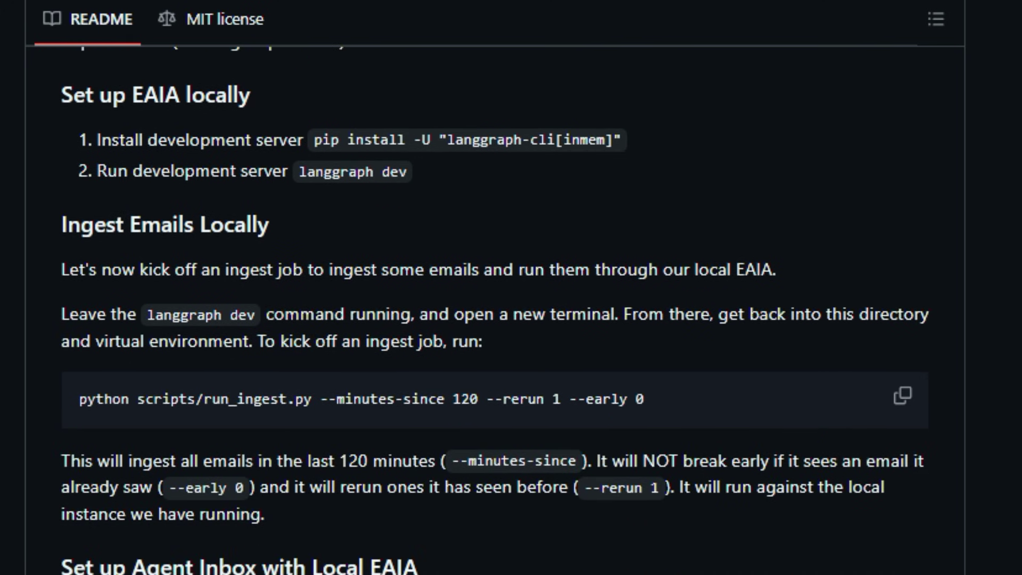
scroll(511, 319, down, 1)
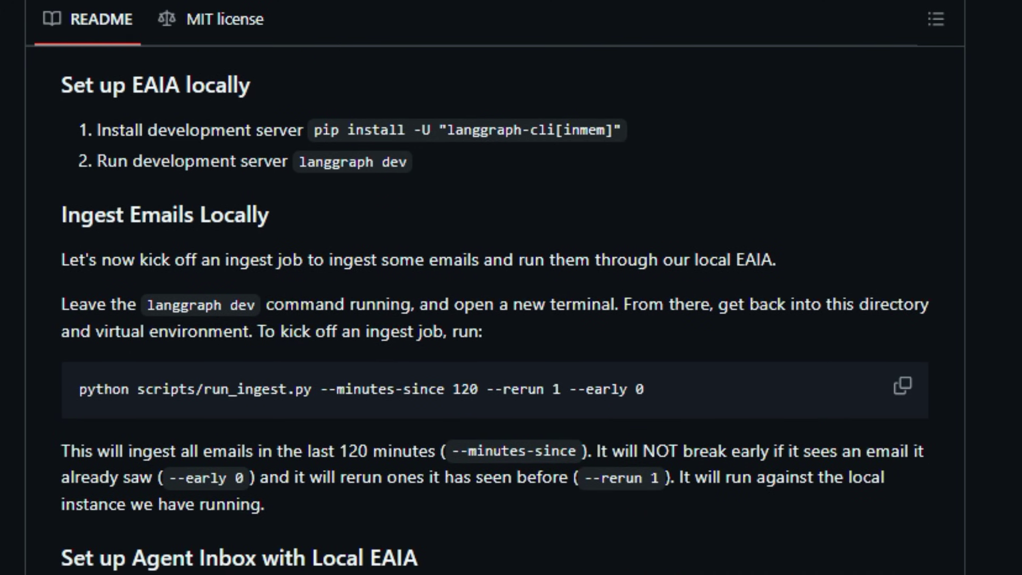
scroll(512, 319, down, 2)
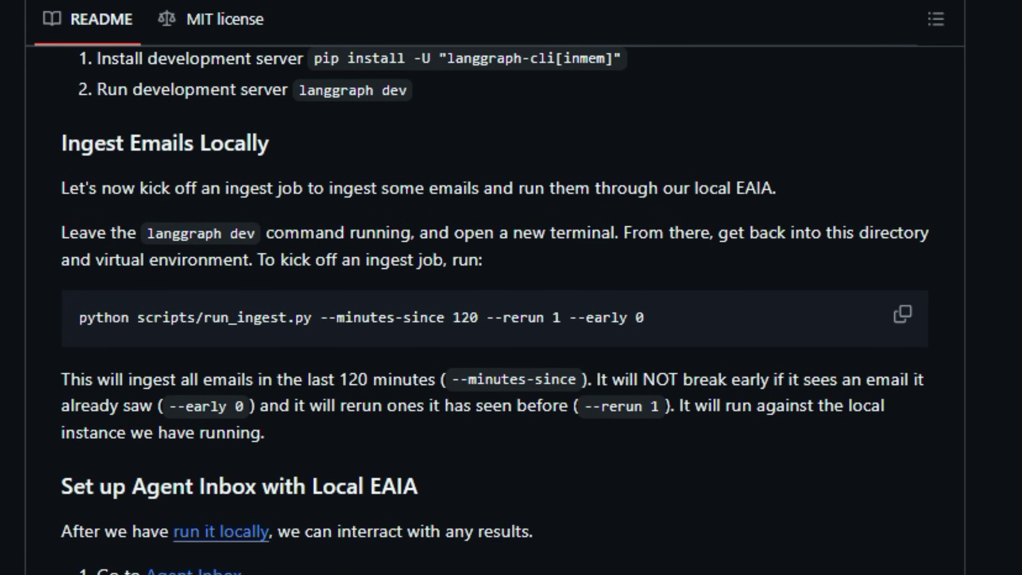
scroll(511, 319, down, 1)
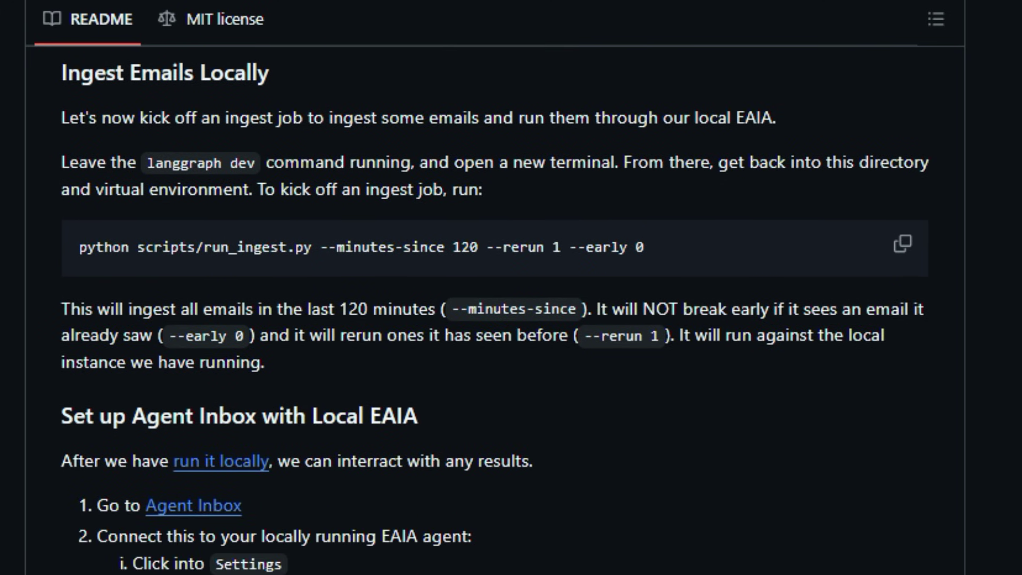
scroll(511, 319, down, 2)
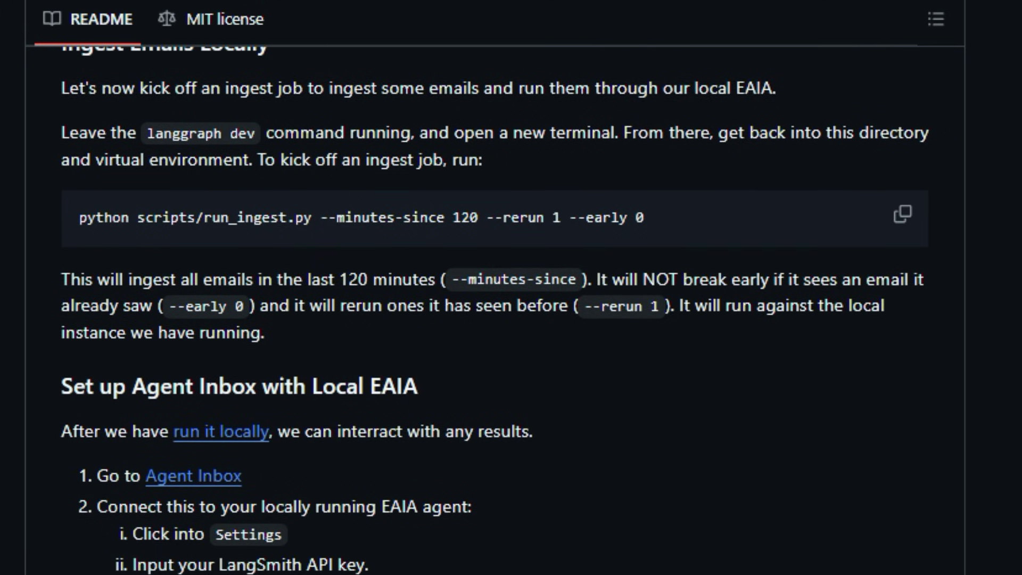
scroll(511, 319, down, 4)
scroll(511, 320, down, 3)
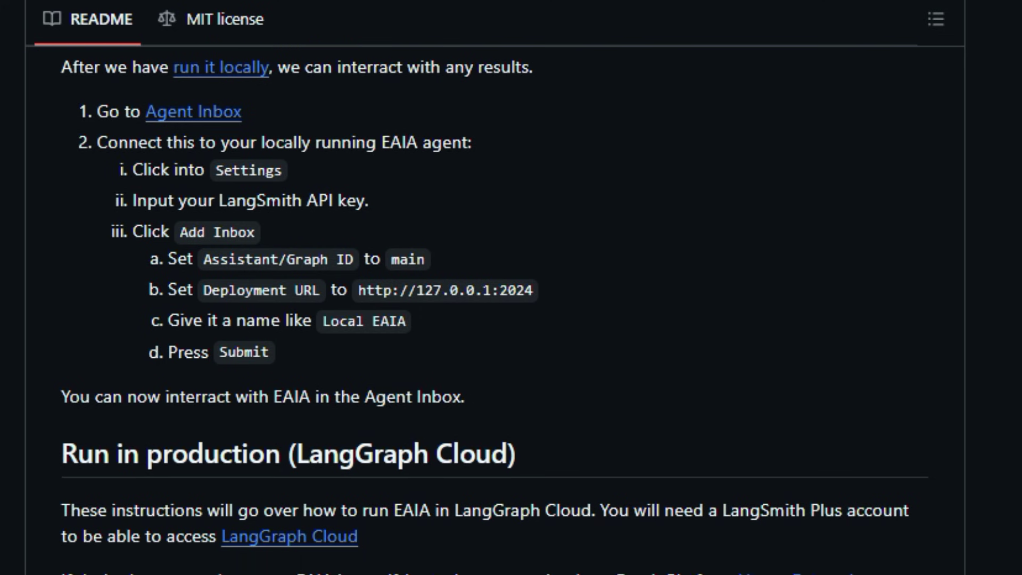
scroll(512, 319, down, 1)
scroll(511, 320, down, 4)
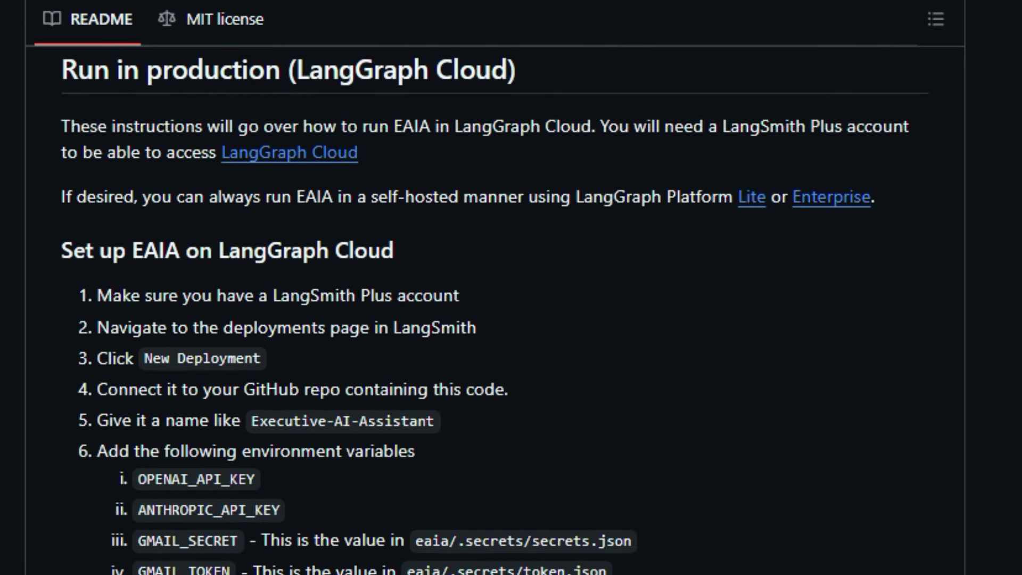
scroll(511, 319, down, 1)
scroll(511, 320, down, 1)
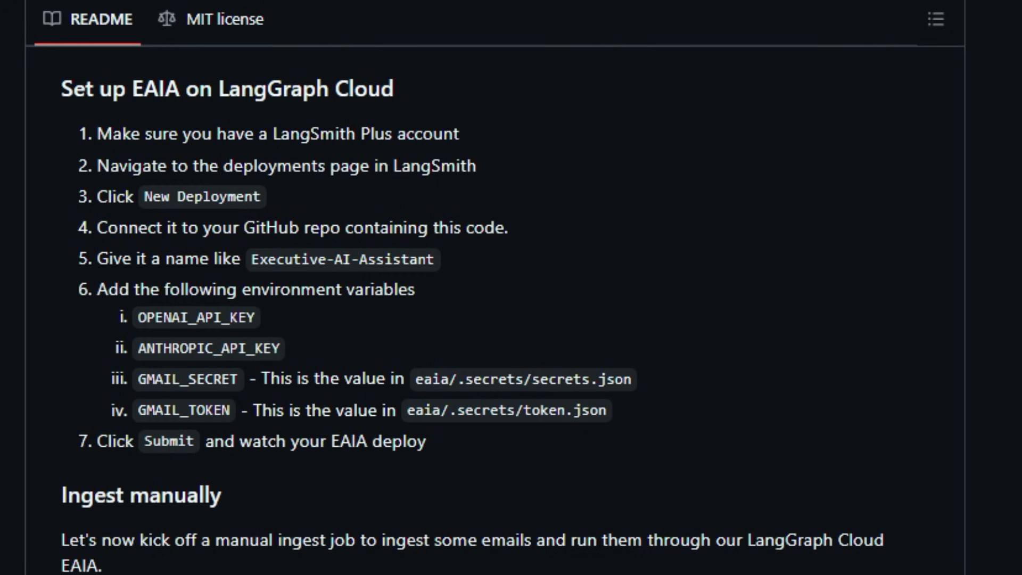
scroll(511, 319, down, 2)
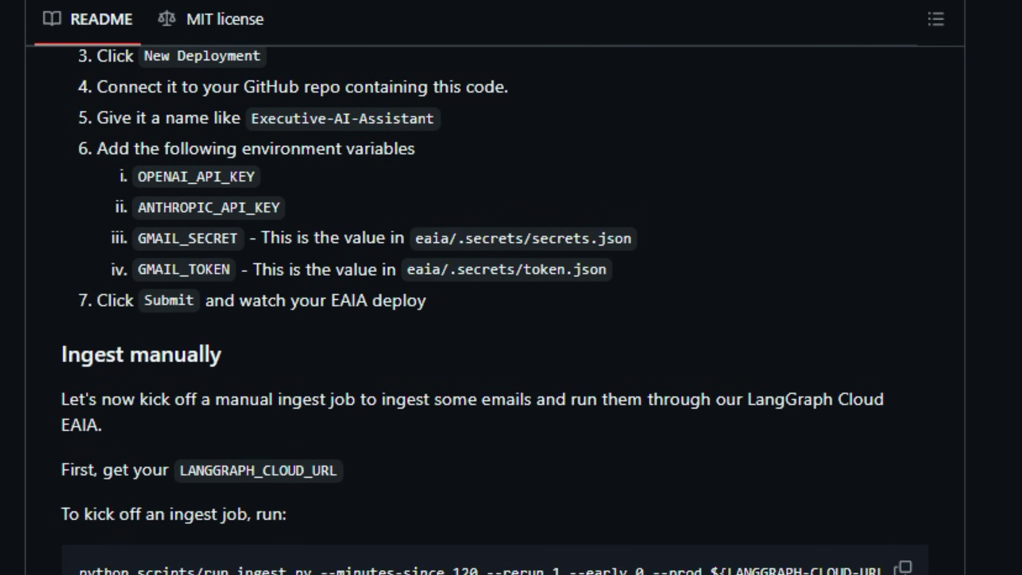
scroll(511, 320, down, 3)
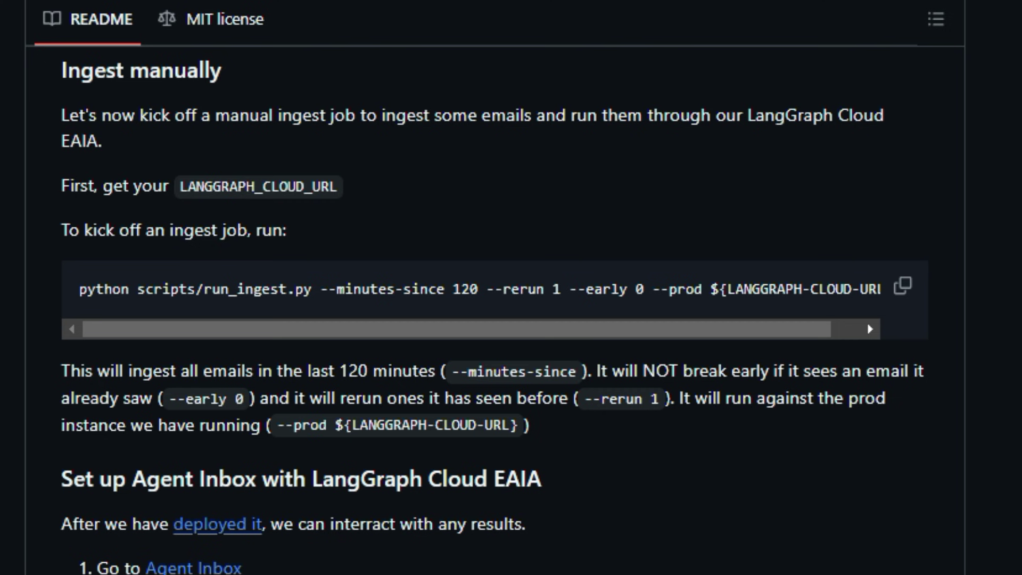
scroll(511, 320, down, 1)
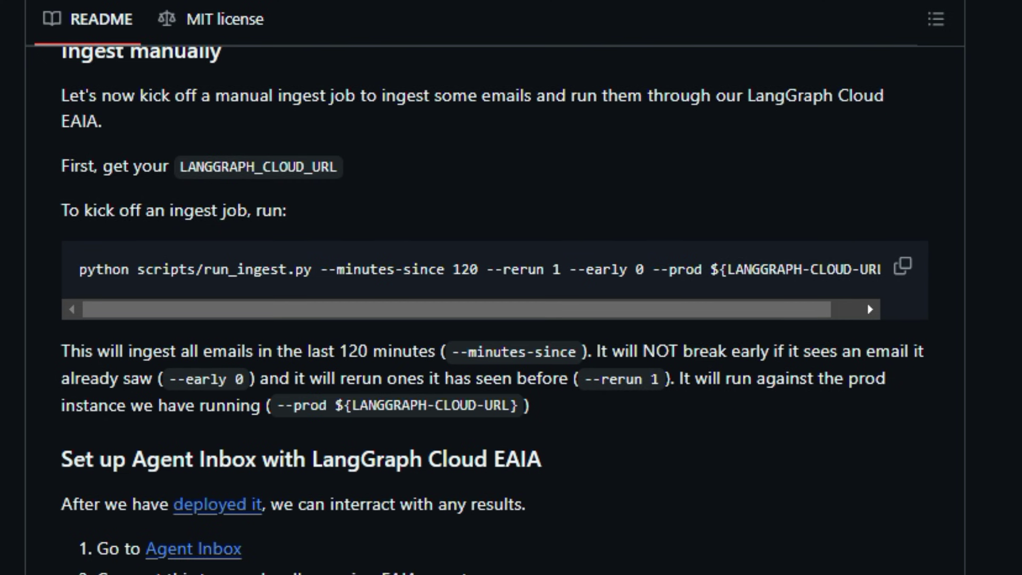
scroll(511, 319, down, 3)
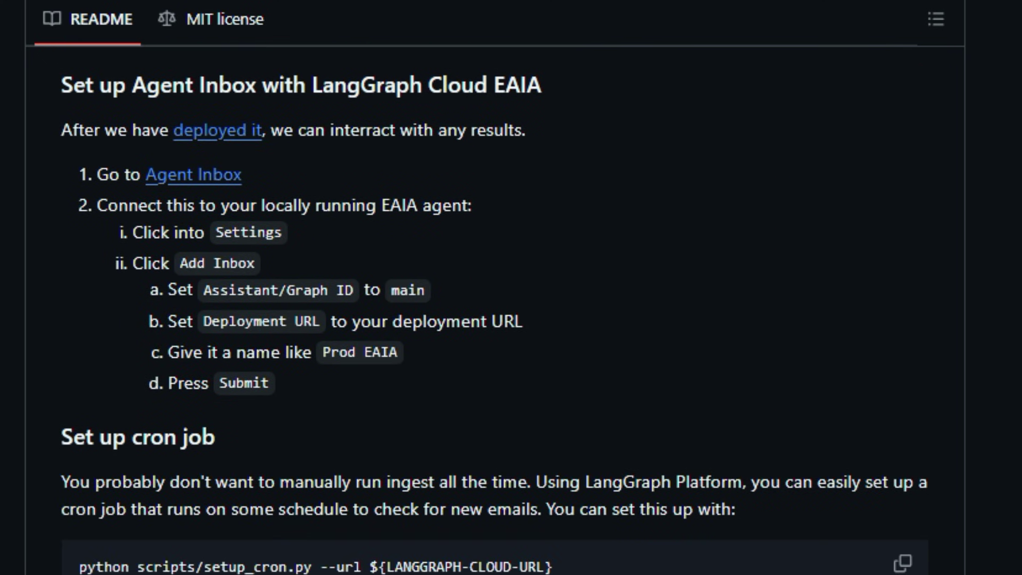
scroll(511, 320, down, 1)
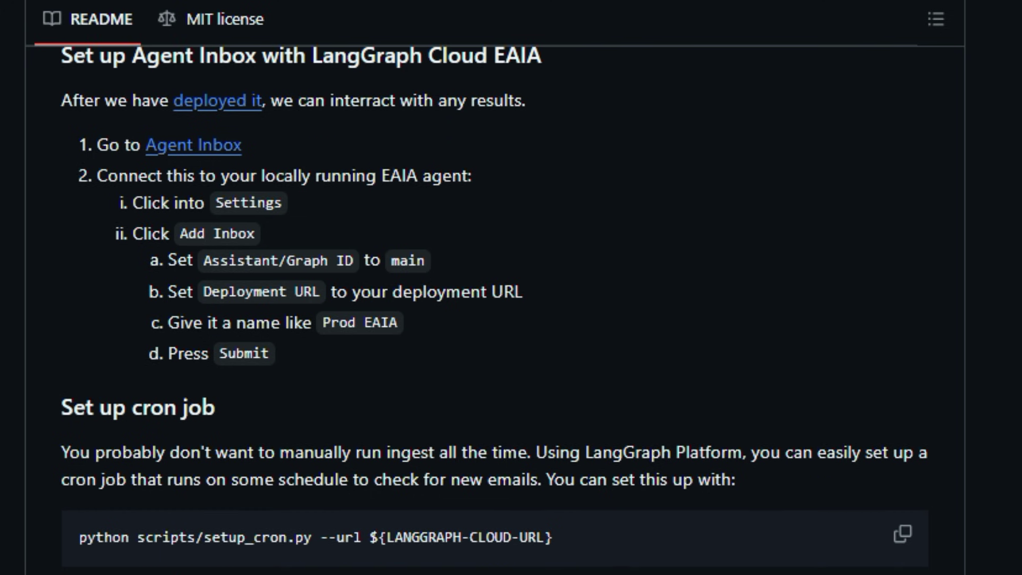
scroll(511, 319, down, 3)
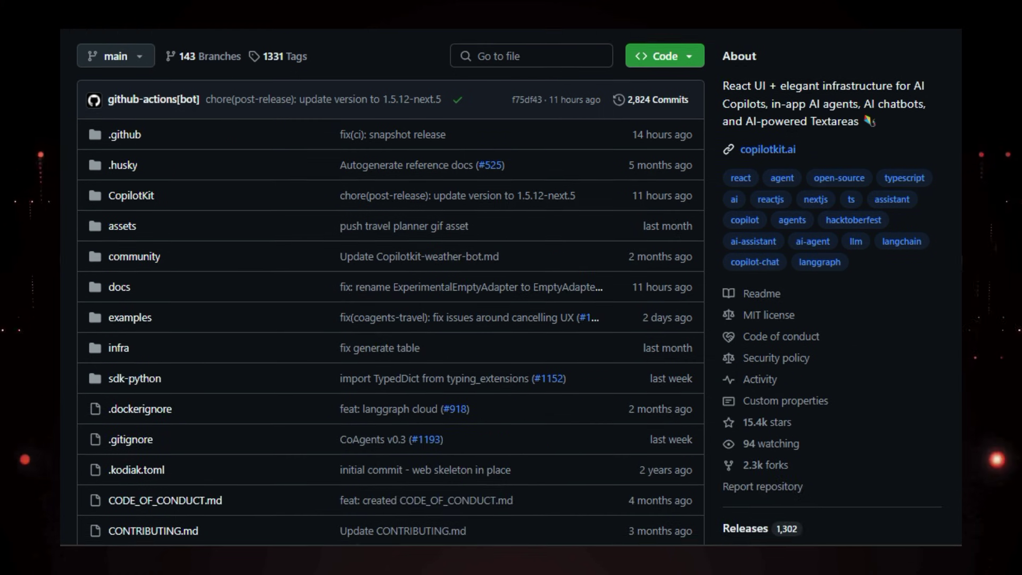
scroll(511, 288, down, 3)
scroll(511, 288, down, 3)
scroll(511, 287, down, 2)
scroll(512, 287, down, 1)
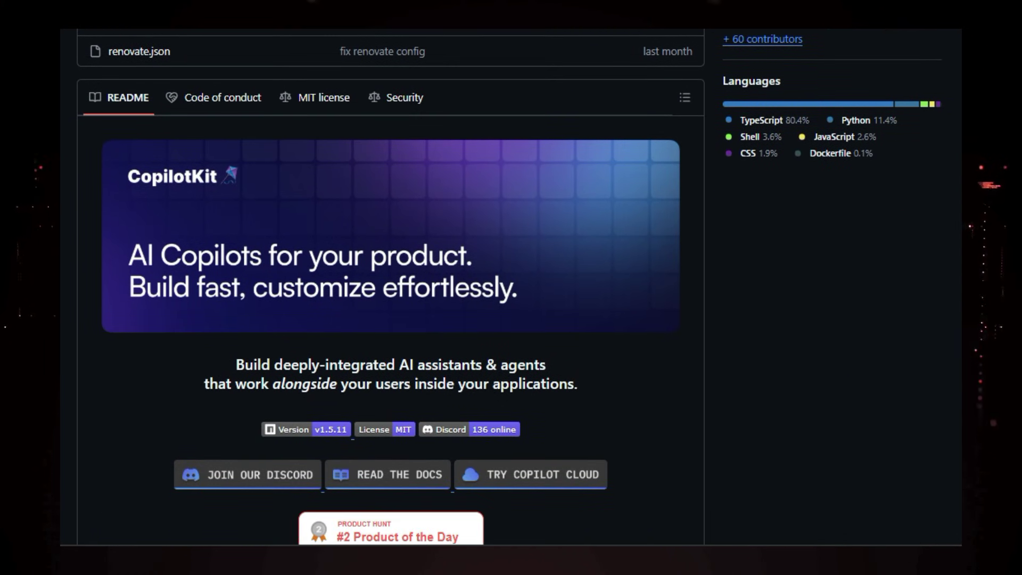
scroll(511, 288, down, 1)
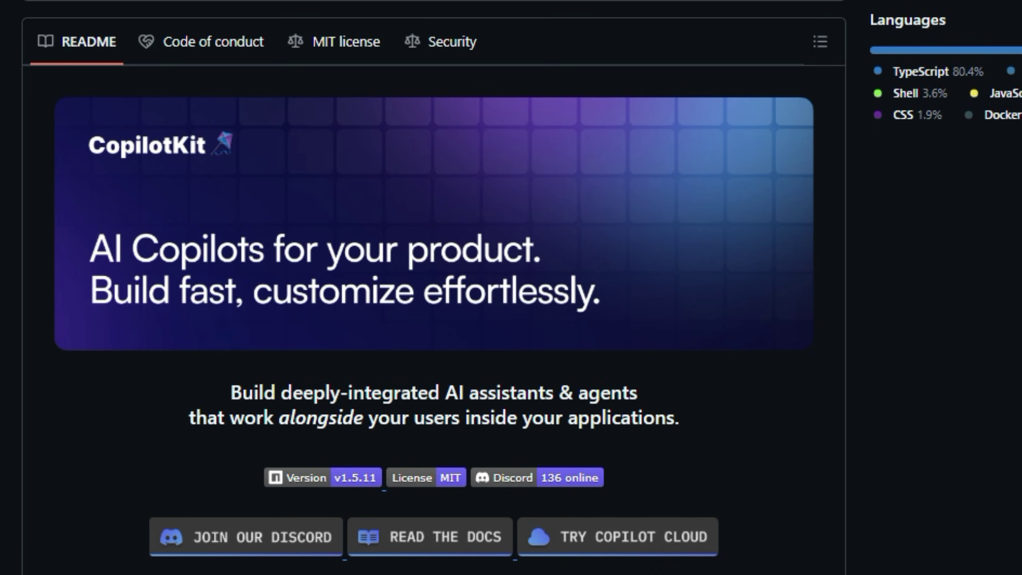
scroll(511, 288, down, 2)
scroll(512, 287, down, 2)
scroll(511, 288, down, 1)
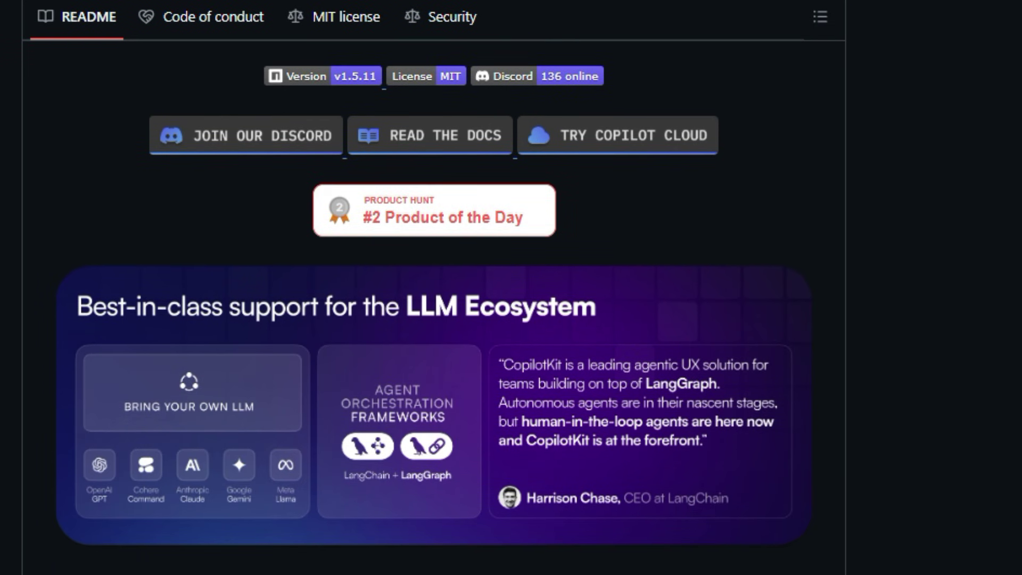
scroll(511, 288, down, 2)
scroll(511, 287, down, 1)
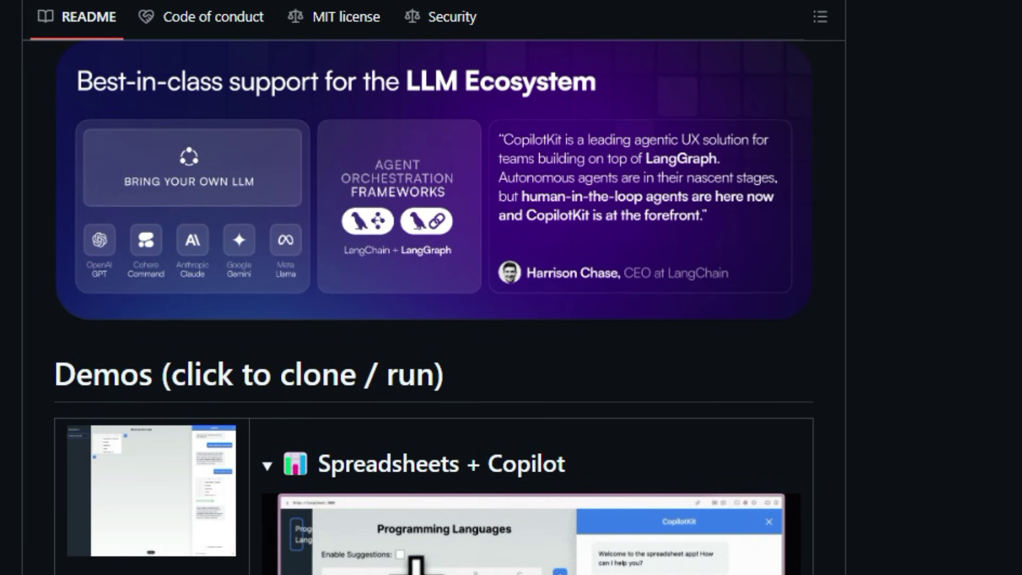
scroll(512, 288, down, 3)
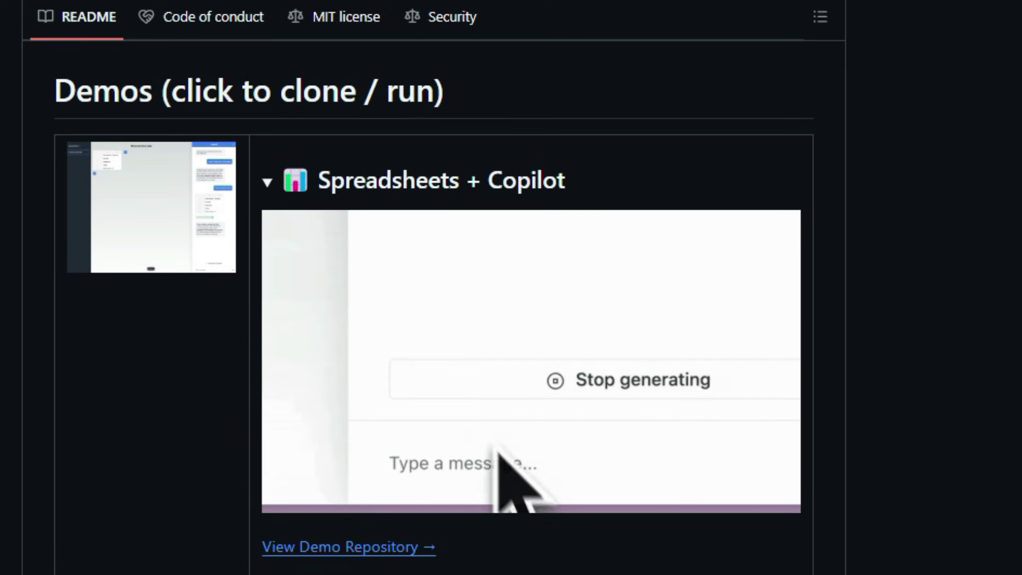
scroll(511, 288, down, 1)
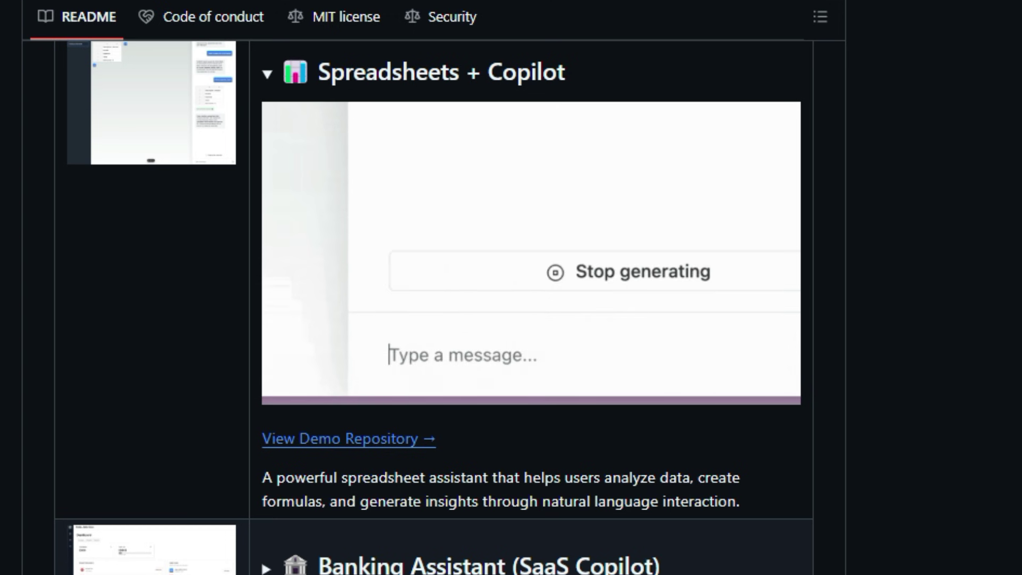
scroll(511, 320, down, 2)
scroll(511, 320, down, 3)
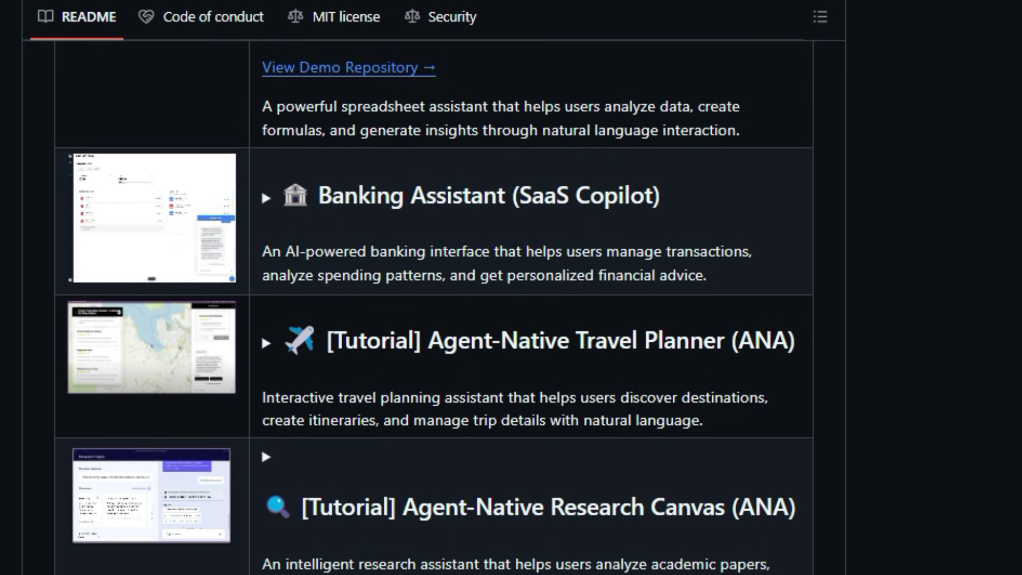
scroll(511, 320, down, 1)
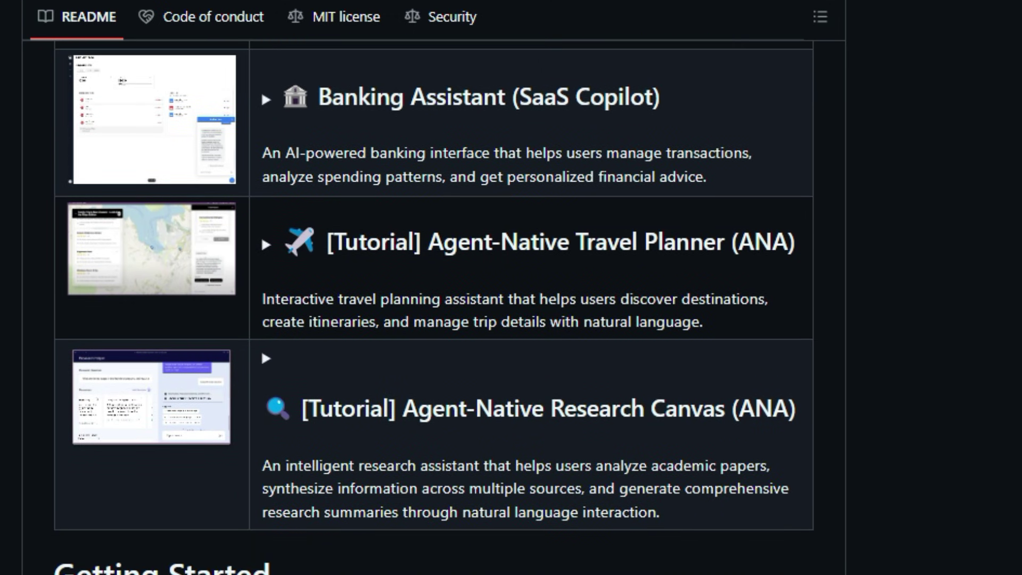
scroll(511, 320, down, 2)
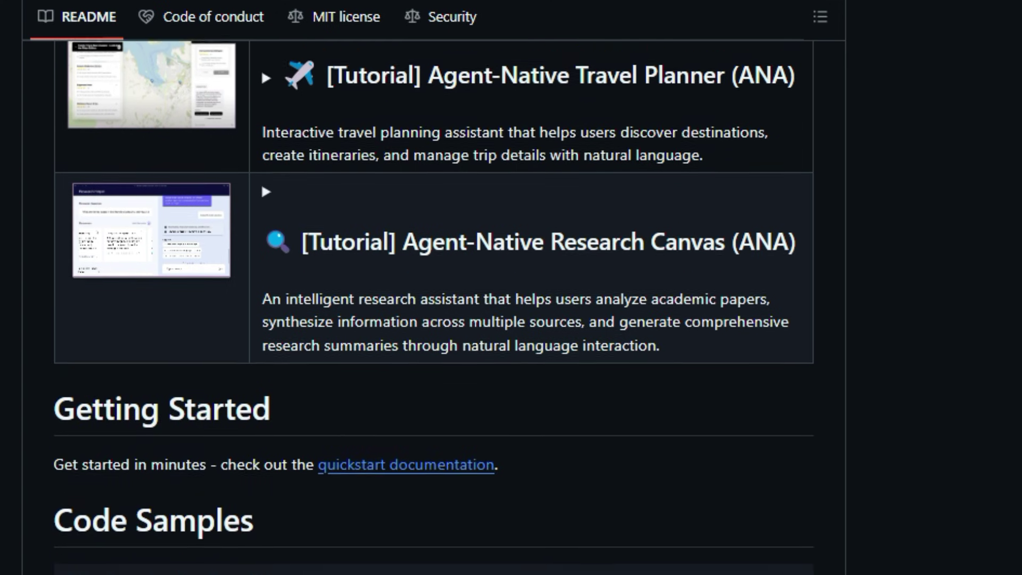
scroll(512, 319, down, 3)
scroll(511, 319, down, 1)
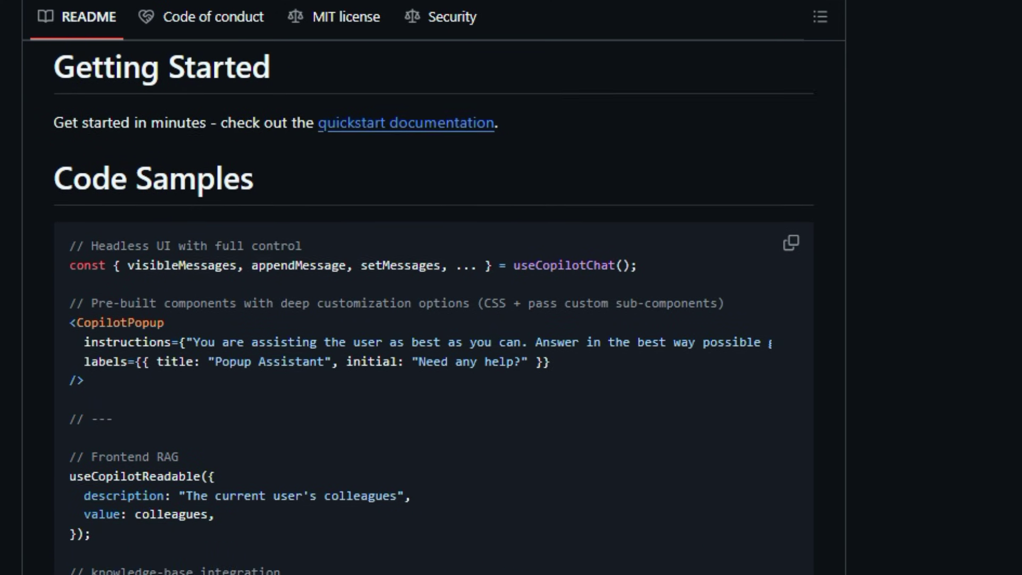
scroll(511, 320, down, 1)
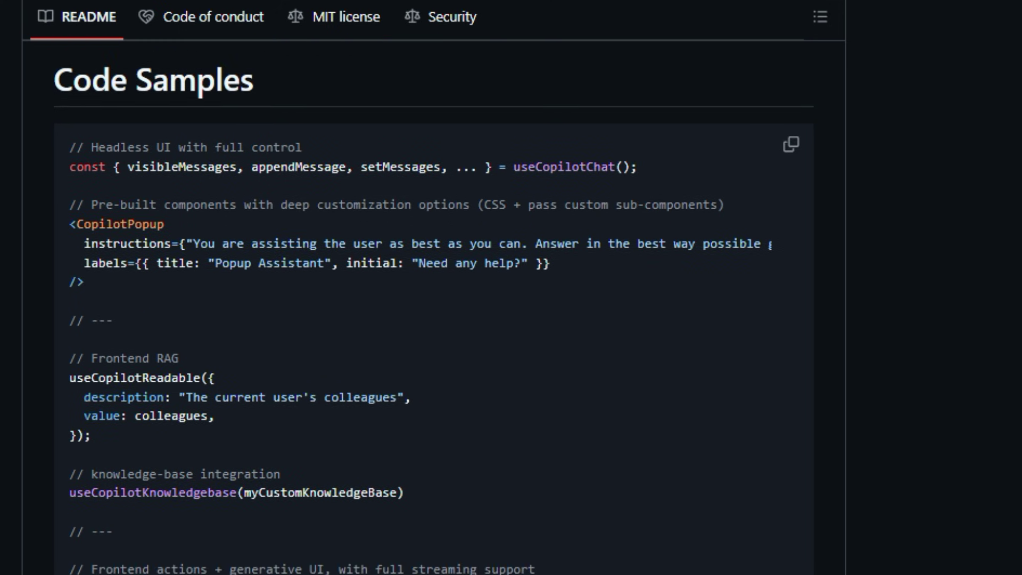
scroll(511, 320, down, 2)
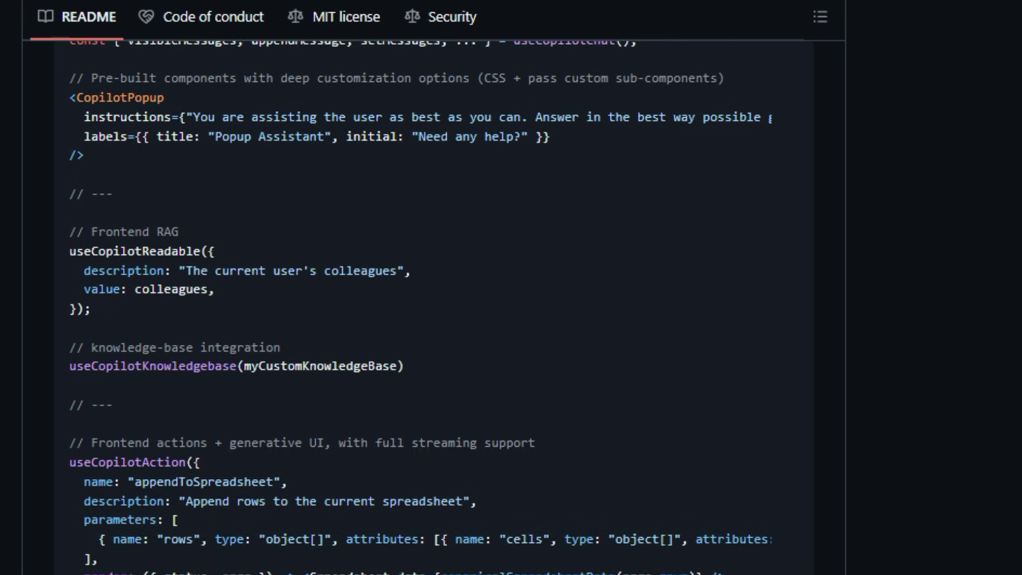
scroll(511, 320, down, 4)
scroll(511, 320, down, 3)
scroll(511, 319, down, 2)
scroll(512, 320, down, 1)
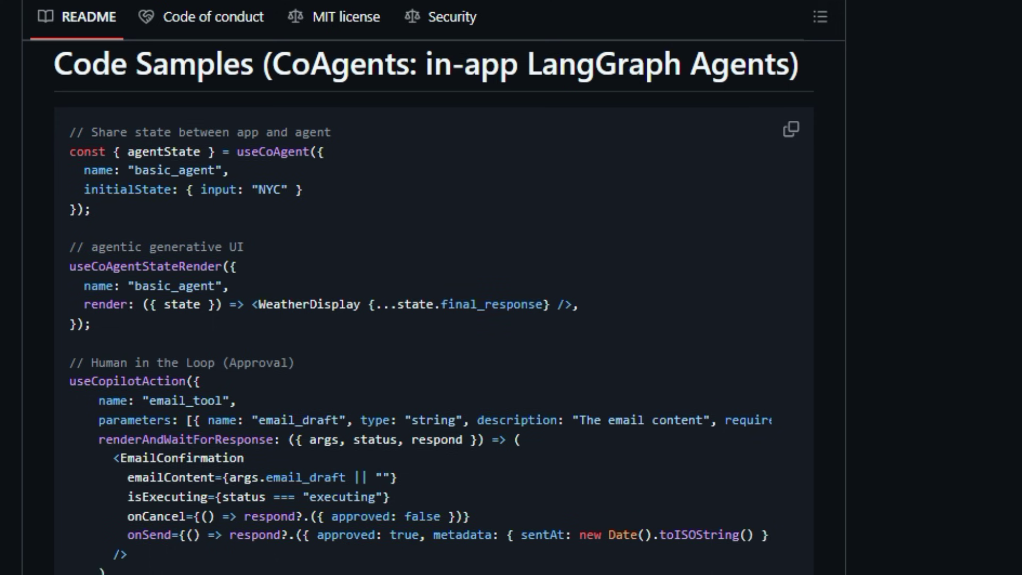
scroll(511, 320, down, 3)
scroll(511, 320, down, 3)
scroll(511, 319, down, 2)
scroll(511, 320, down, 3)
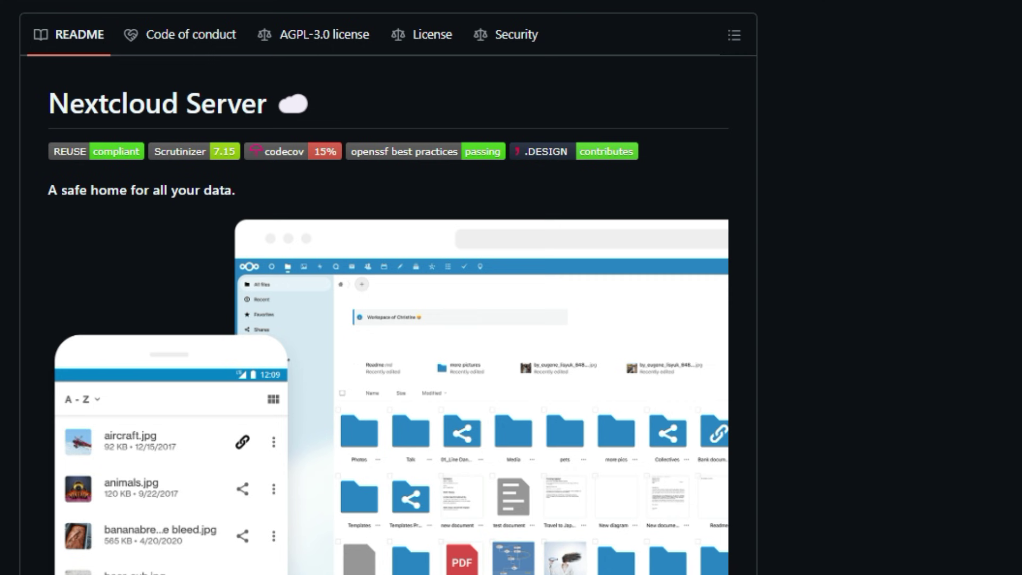
scroll(388, 319, down, 1)
scroll(388, 320, down, 1)
scroll(388, 319, down, 1)
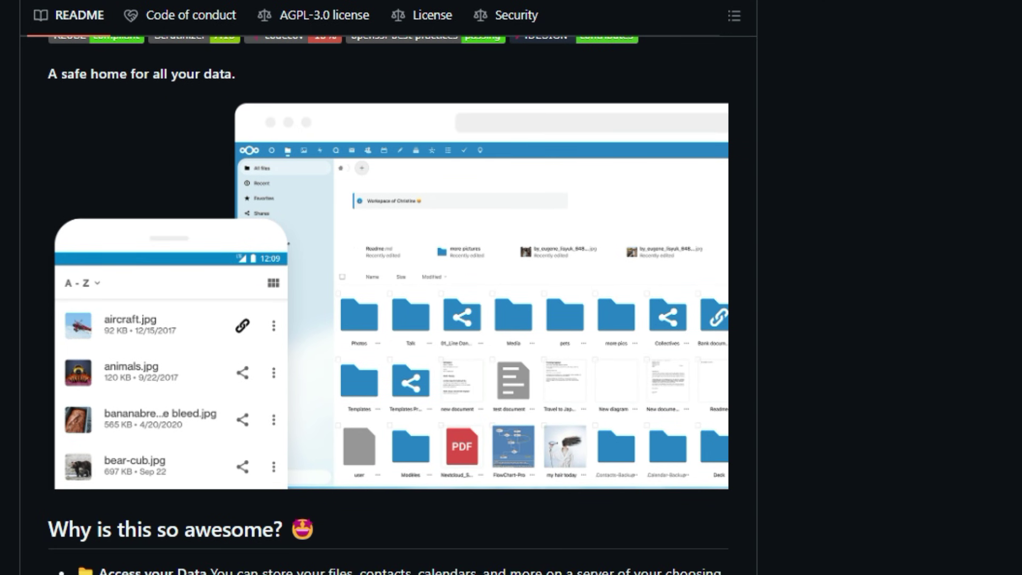
scroll(390, 320, down, 1)
scroll(388, 319, down, 1)
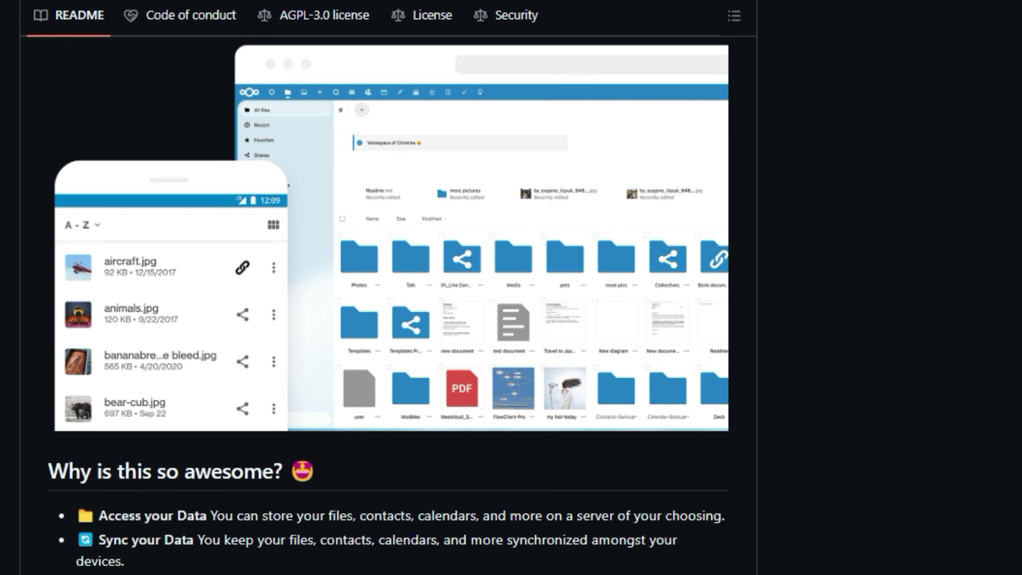
scroll(388, 303, down, 1)
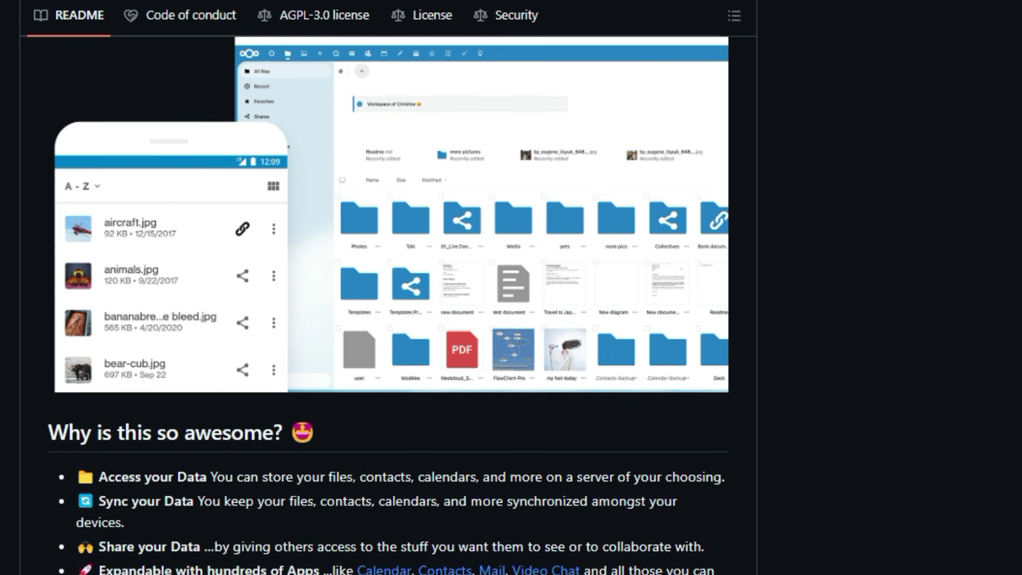
scroll(389, 303, down, 2)
scroll(389, 304, down, 2)
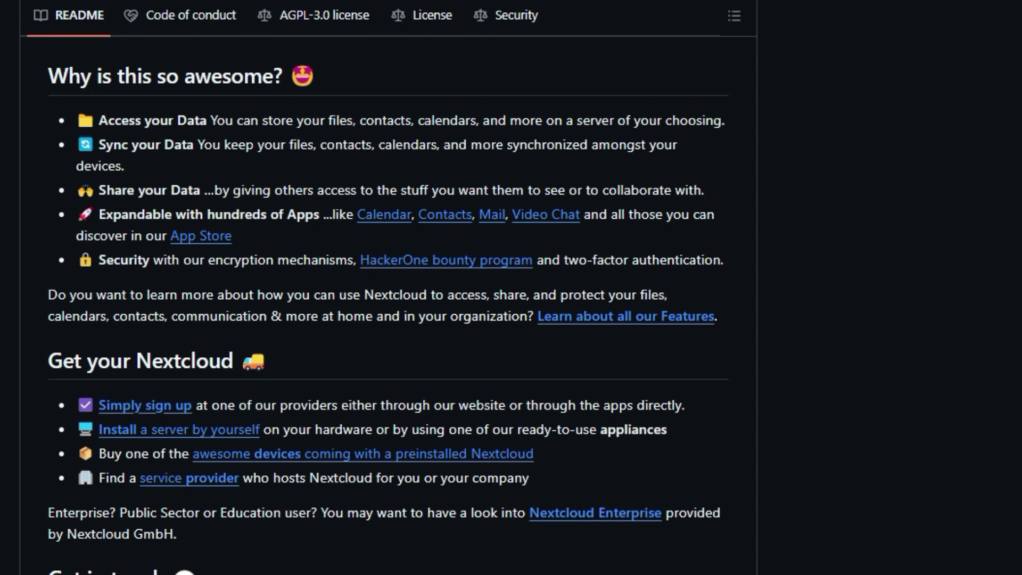
scroll(387, 310, down, 1)
scroll(388, 310, down, 2)
scroll(388, 311, down, 1)
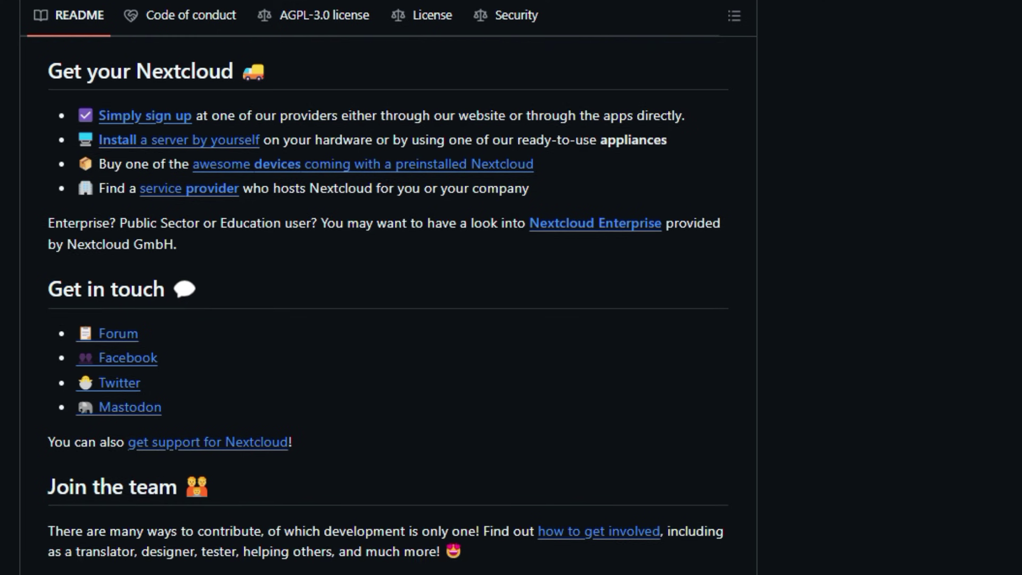
scroll(387, 307, down, 1)
scroll(387, 306, down, 2)
scroll(388, 306, down, 1)
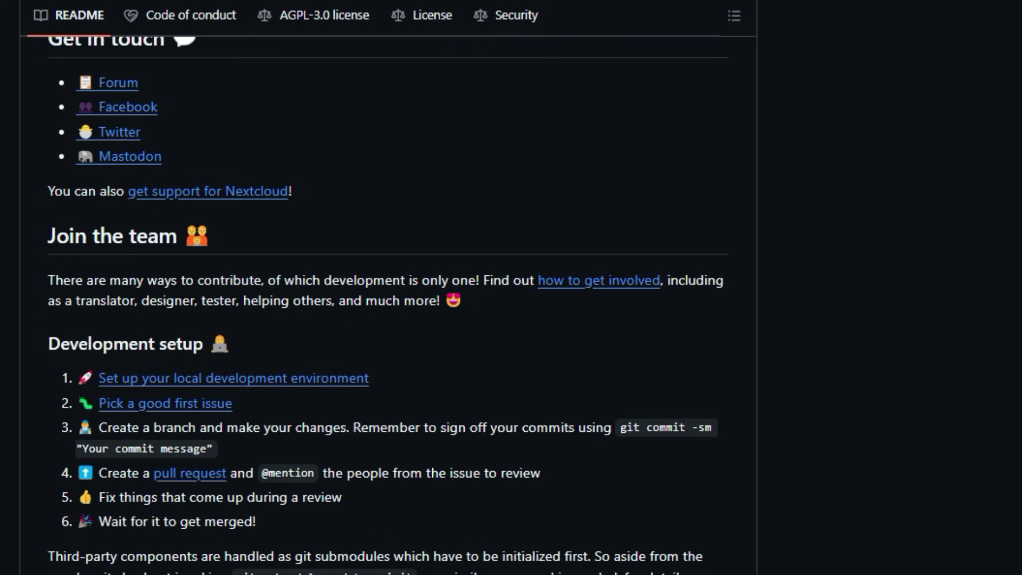
scroll(388, 306, down, 1)
scroll(388, 306, down, 2)
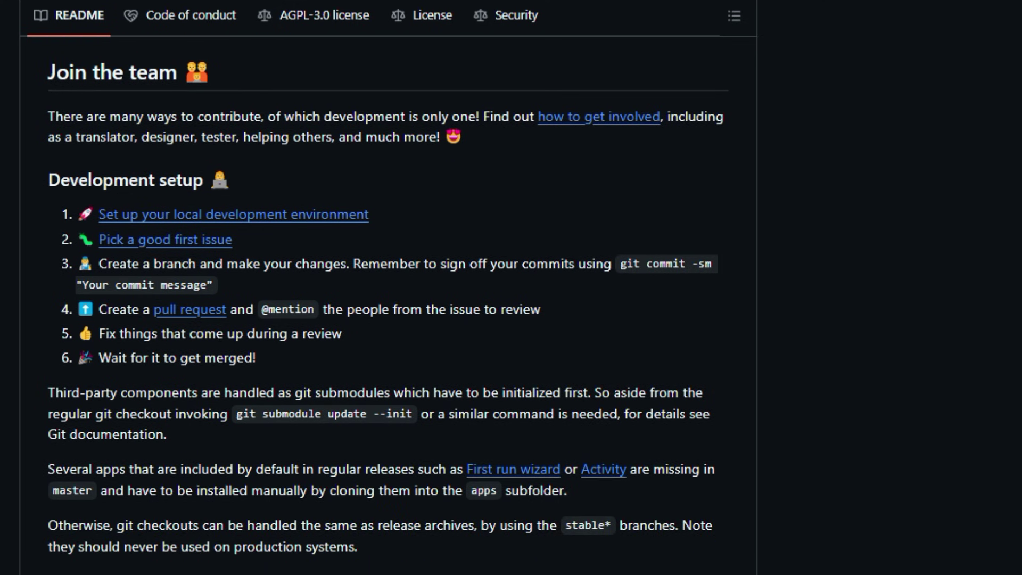
scroll(388, 306, down, 2)
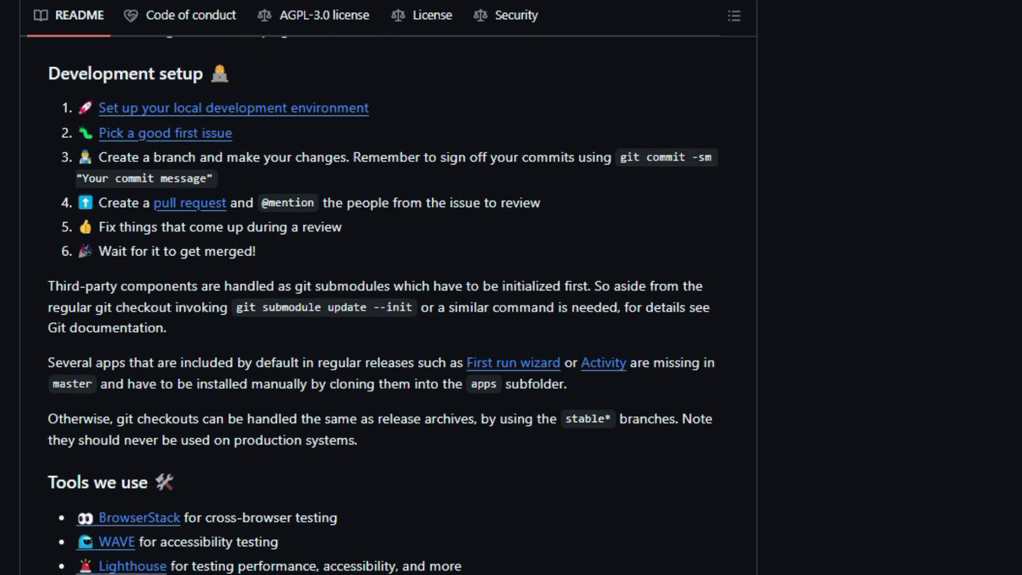
scroll(387, 306, down, 1)
scroll(387, 306, down, 2)
scroll(387, 306, down, 2)
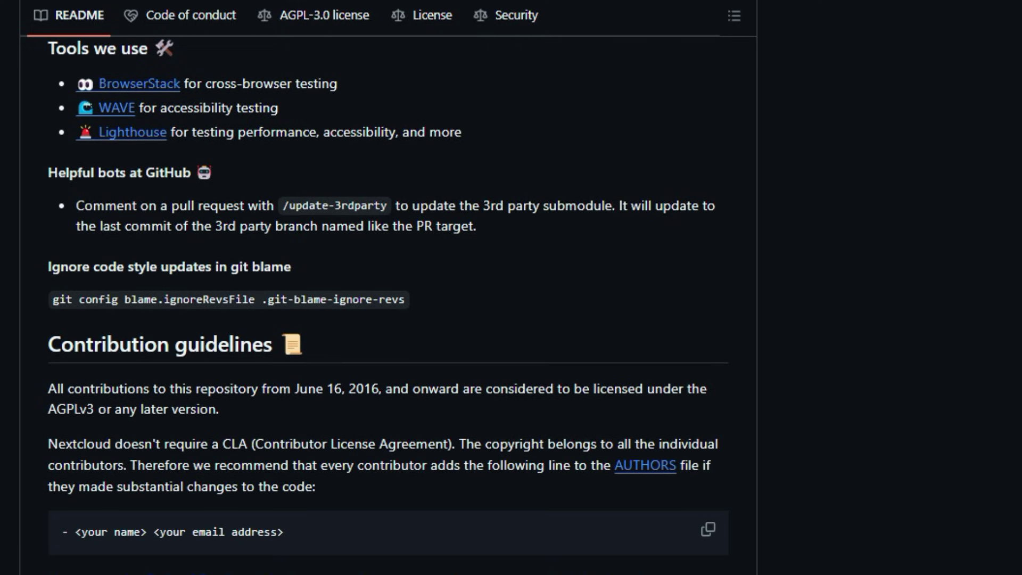
scroll(387, 306, down, 1)
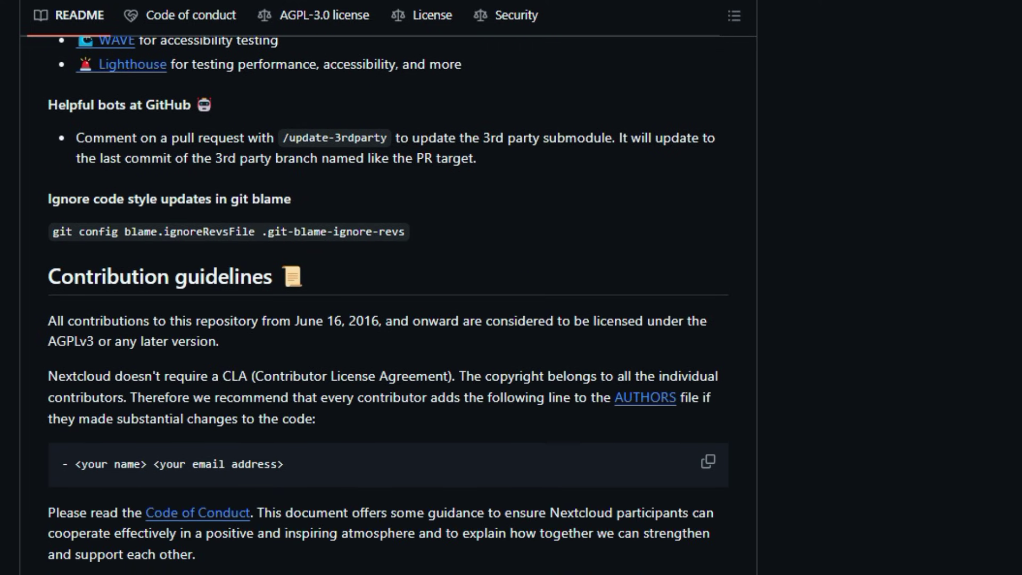
scroll(387, 306, down, 1)
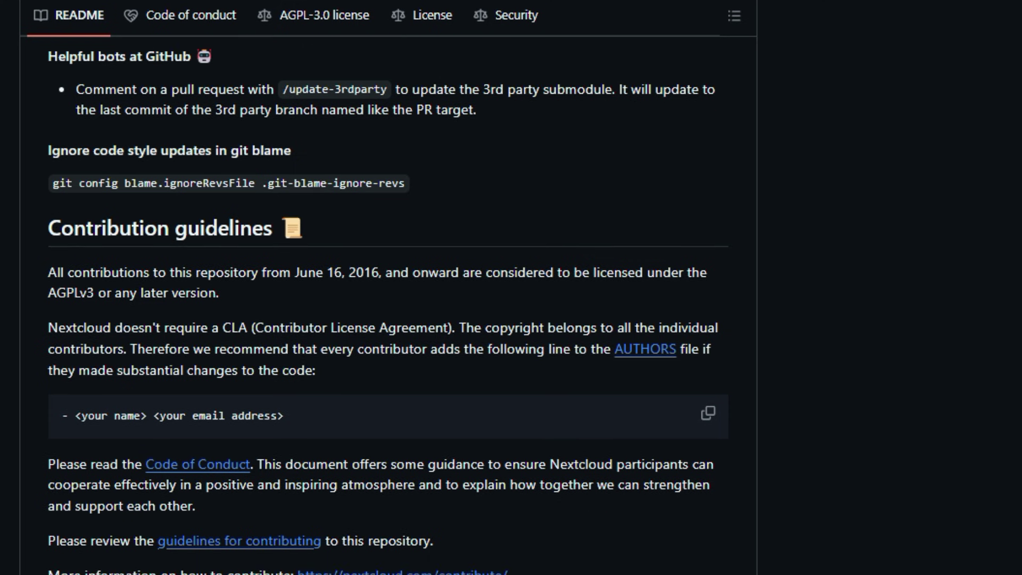
scroll(387, 306, down, 1)
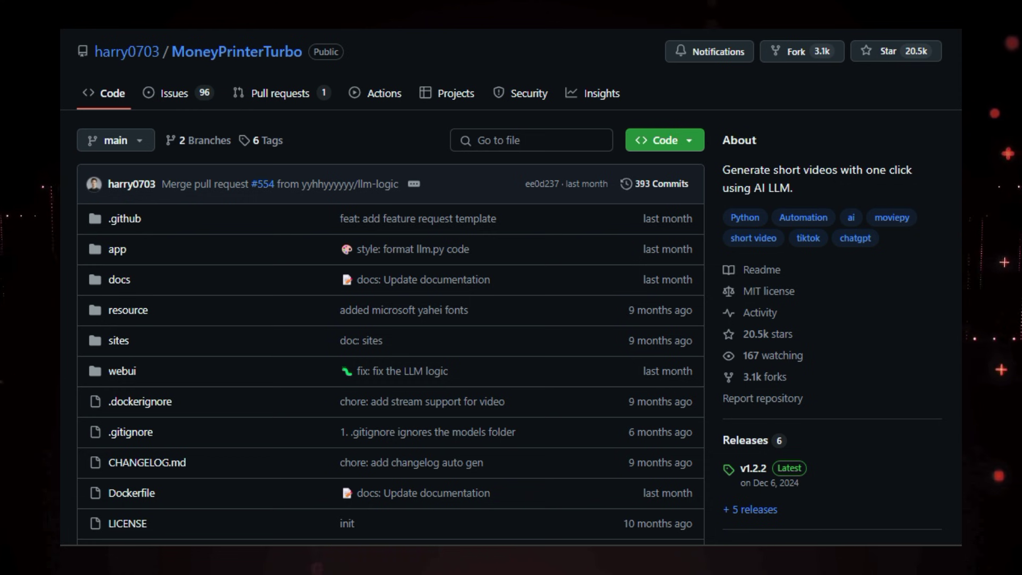
scroll(512, 288, down, 1)
scroll(511, 287, down, 4)
scroll(511, 287, down, 4)
scroll(511, 288, down, 1)
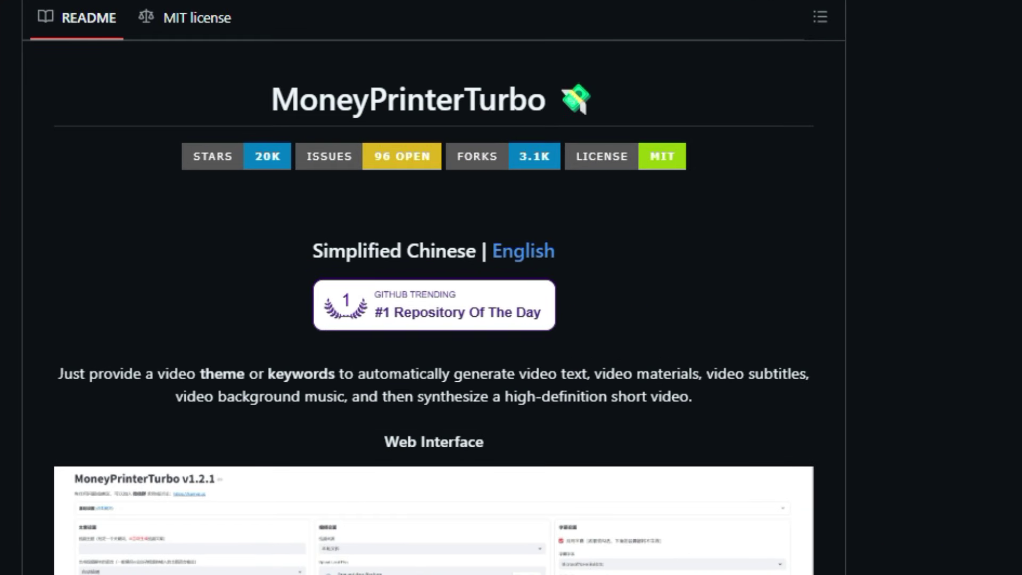
scroll(433, 319, down, 2)
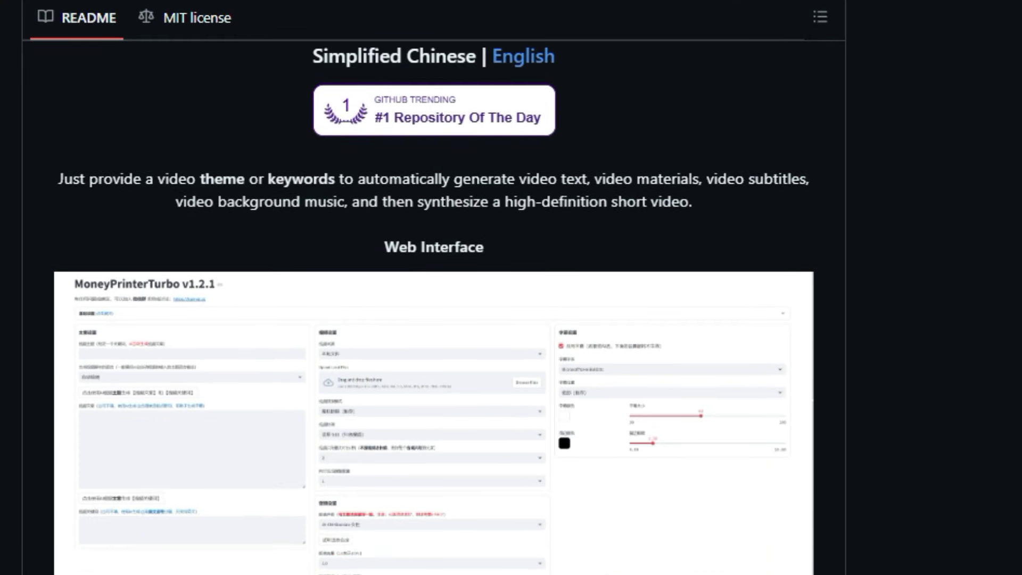
scroll(433, 319, down, 1)
scroll(434, 320, down, 1)
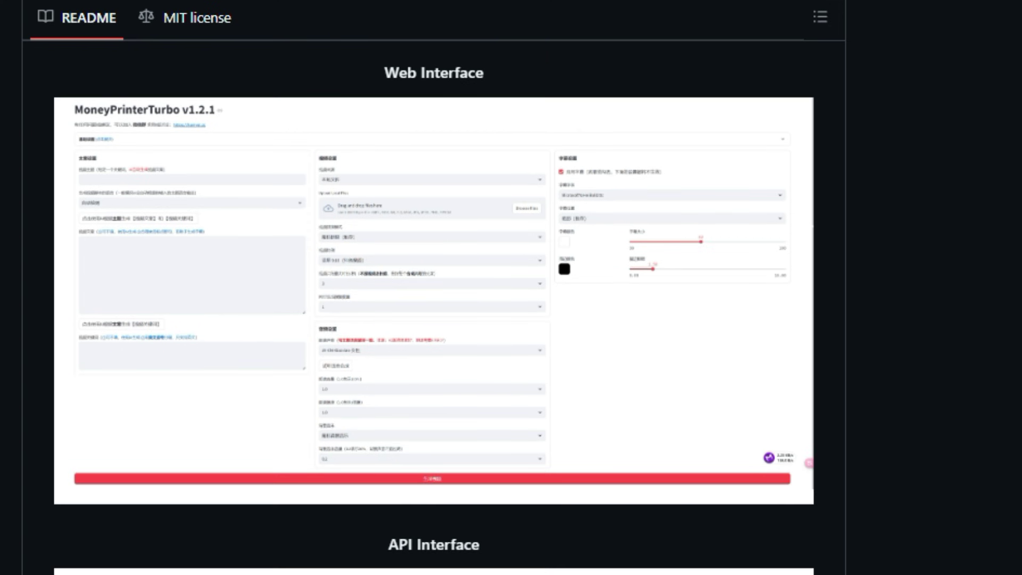
scroll(433, 320, down, 1)
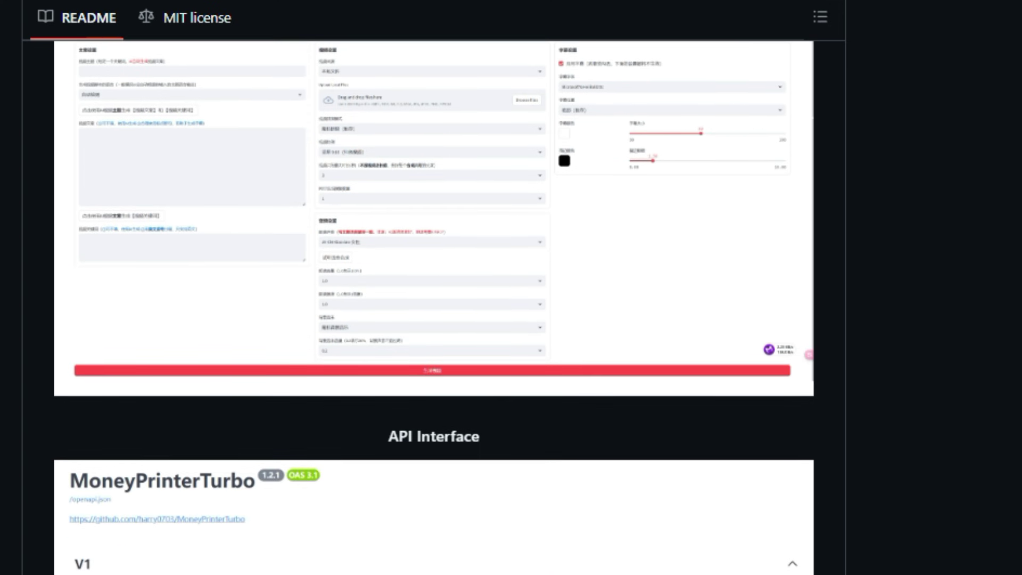
scroll(433, 319, down, 2)
scroll(434, 319, down, 2)
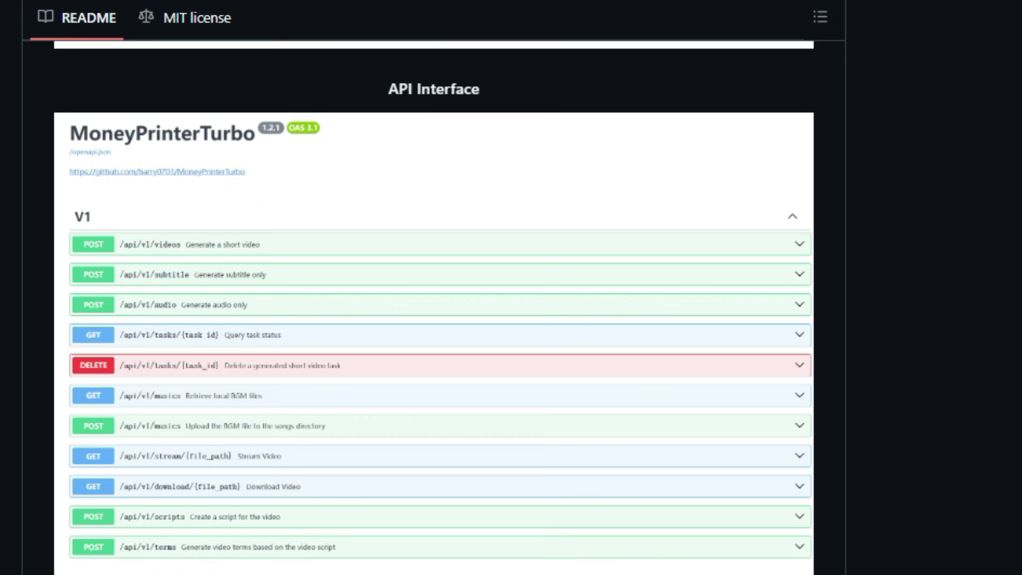
scroll(433, 320, down, 1)
scroll(434, 319, down, 1)
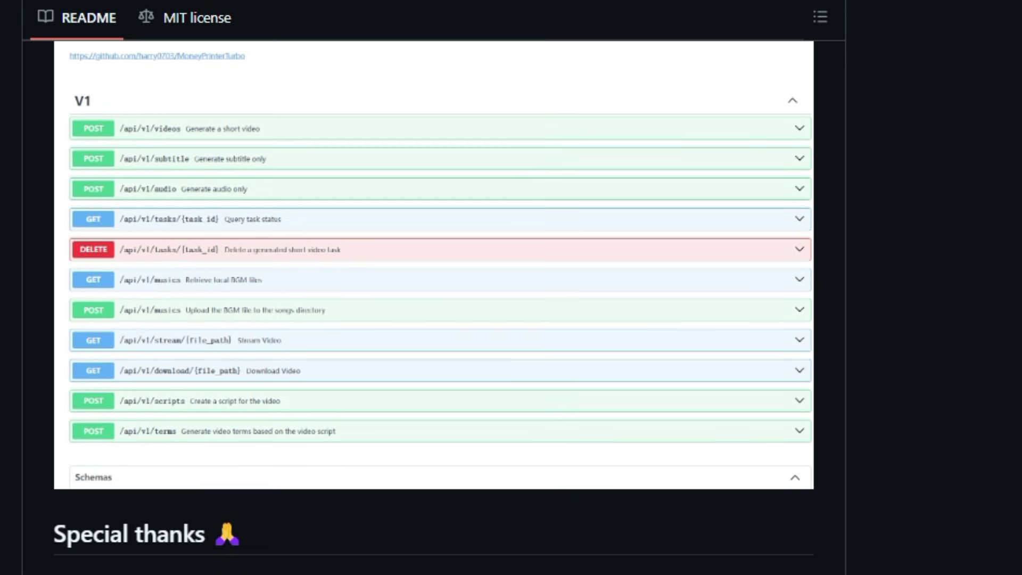
scroll(433, 319, down, 4)
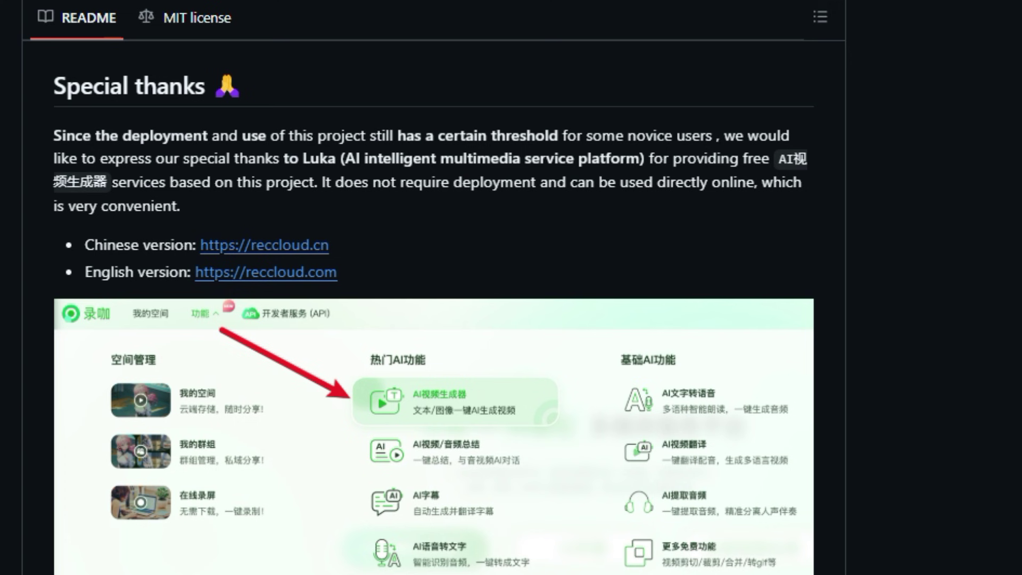
scroll(433, 320, down, 1)
scroll(433, 319, down, 2)
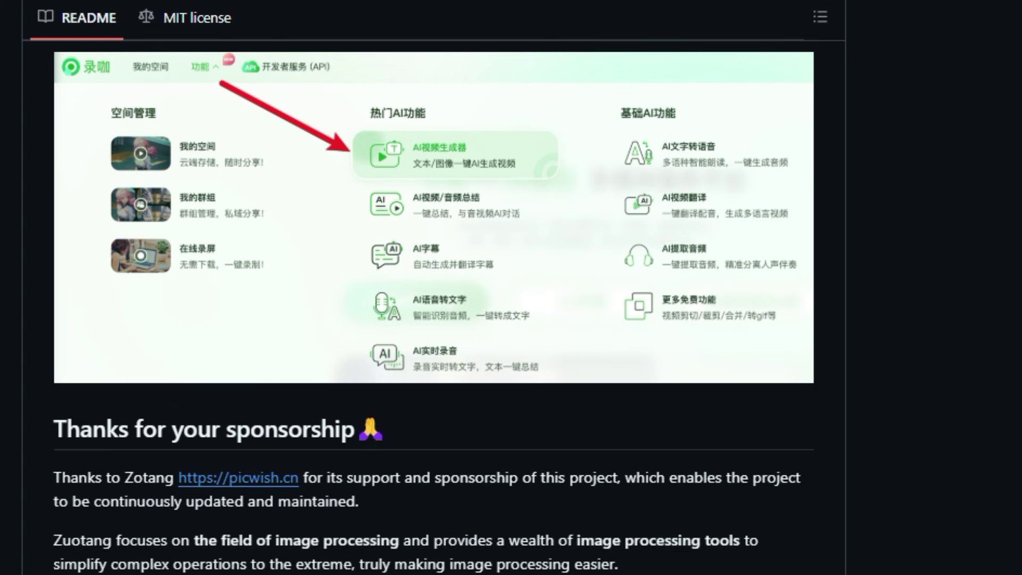
scroll(433, 320, down, 2)
scroll(434, 319, down, 1)
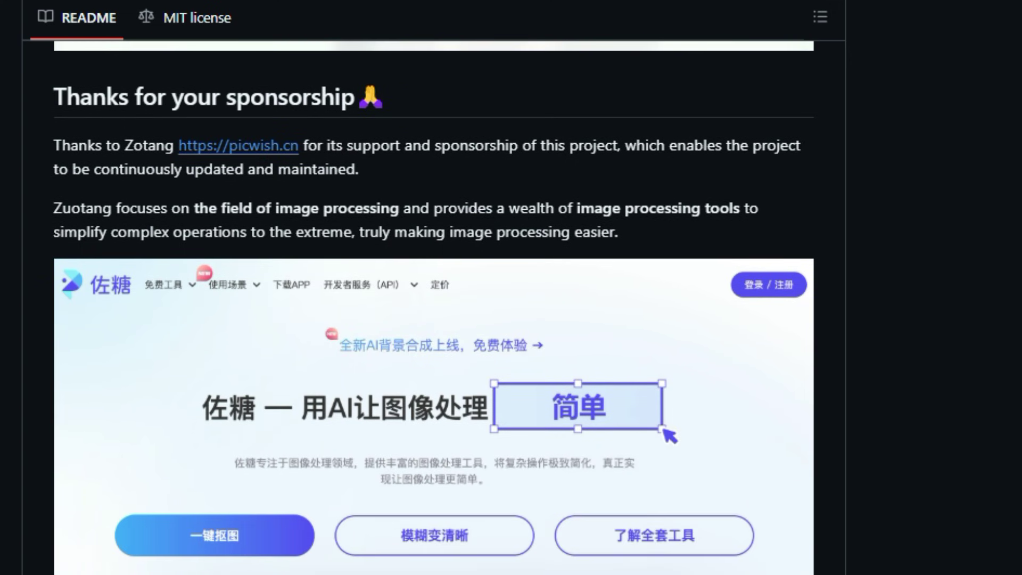
scroll(434, 319, down, 2)
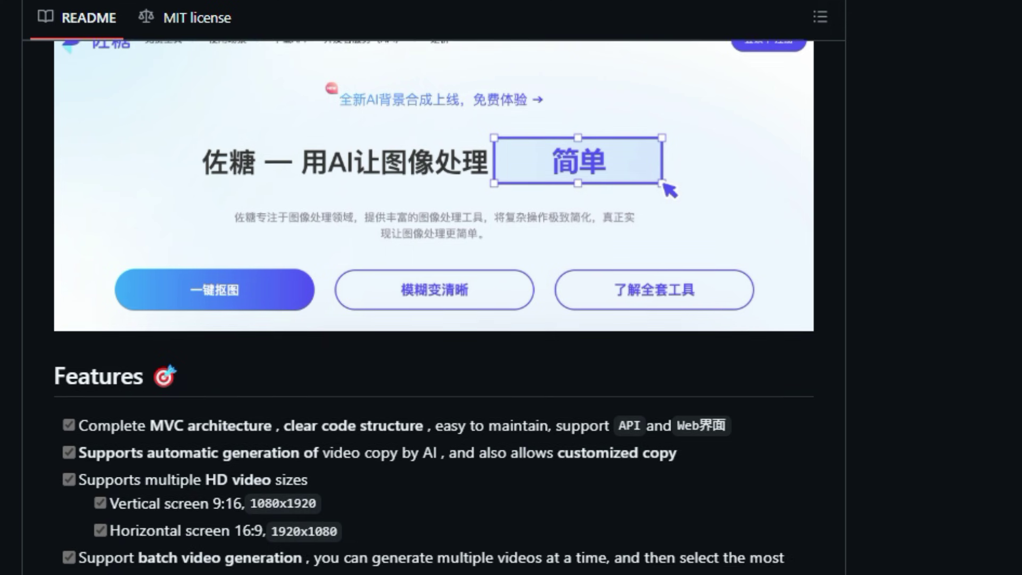
scroll(434, 320, down, 3)
scroll(434, 320, down, 1)
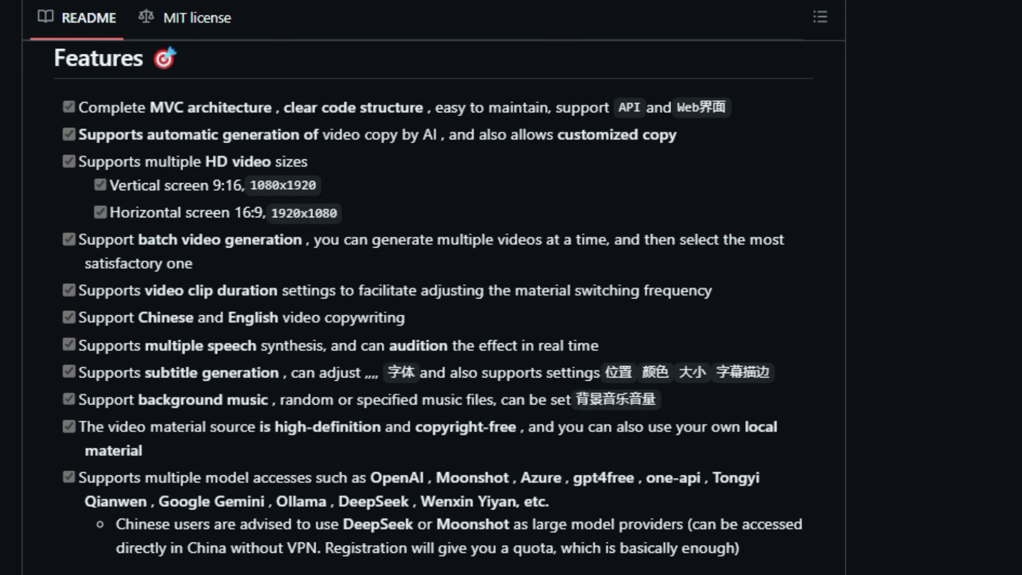
scroll(434, 319, down, 4)
scroll(434, 320, down, 1)
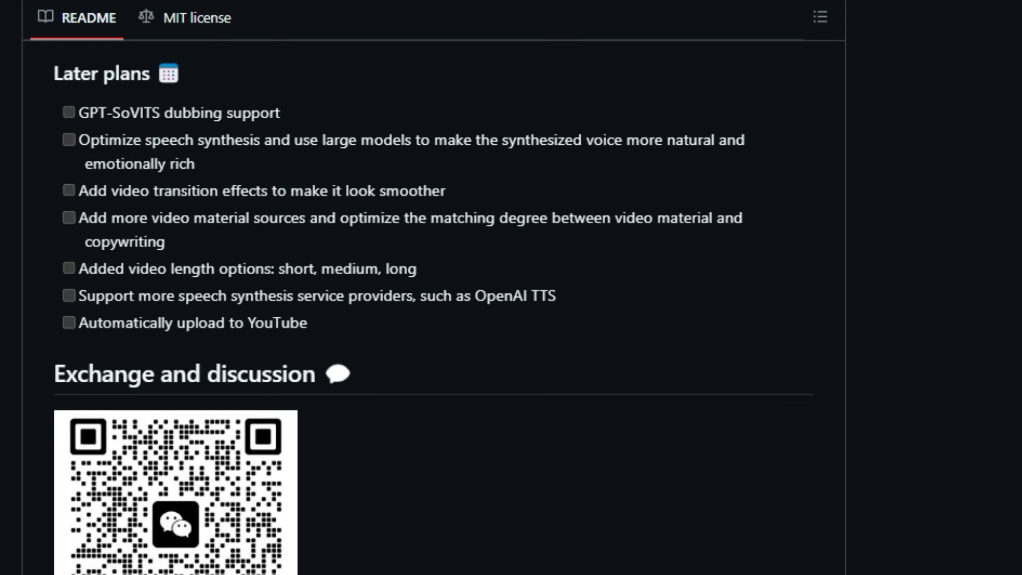
scroll(433, 319, down, 4)
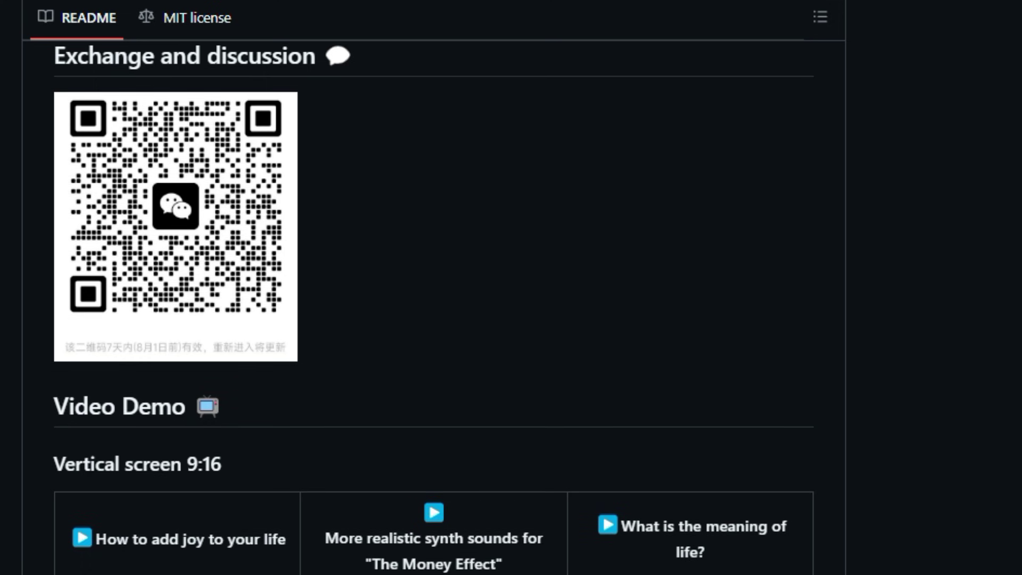
scroll(434, 320, down, 3)
scroll(433, 319, down, 1)
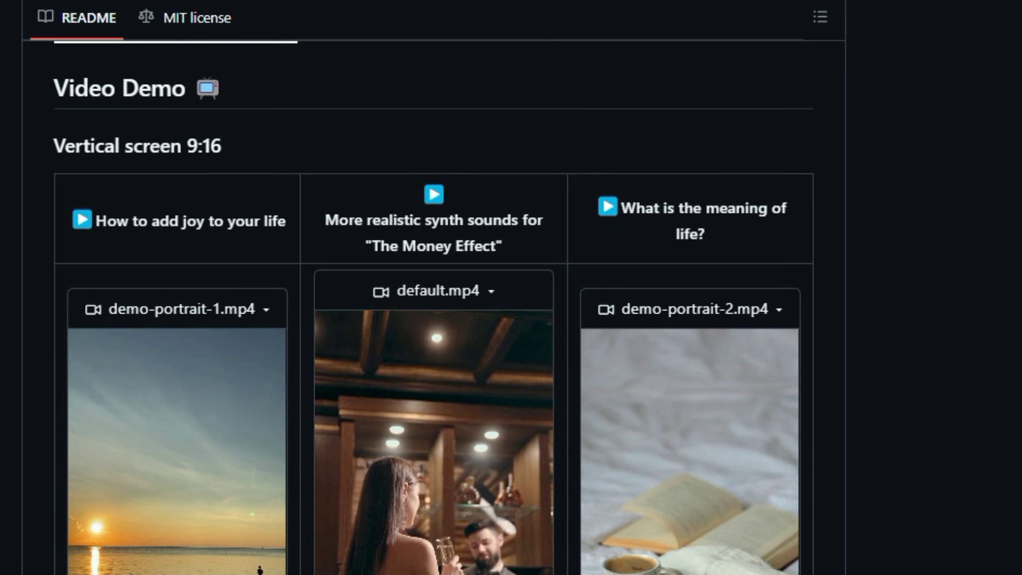
scroll(434, 319, down, 1)
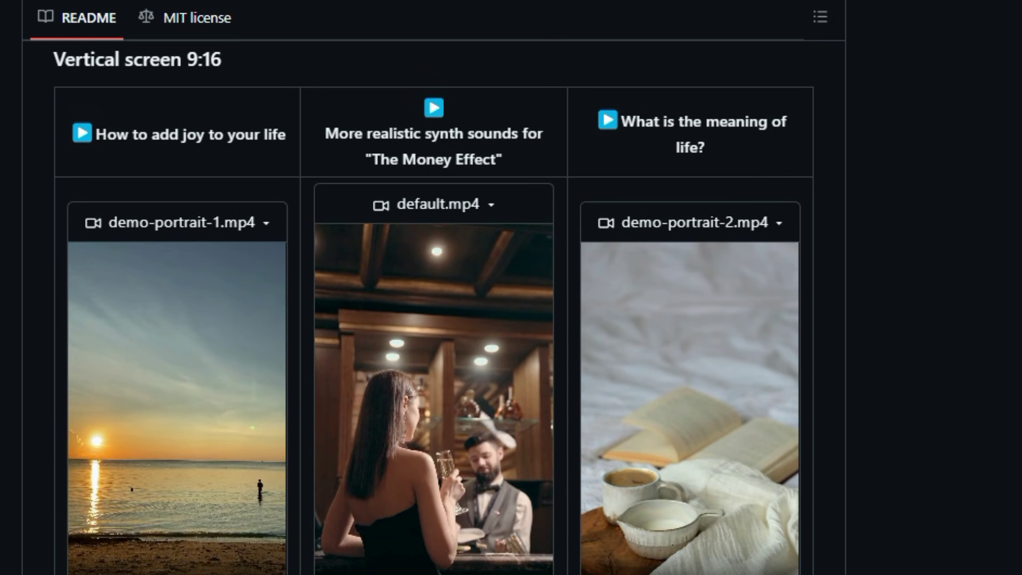
scroll(434, 320, down, 1)
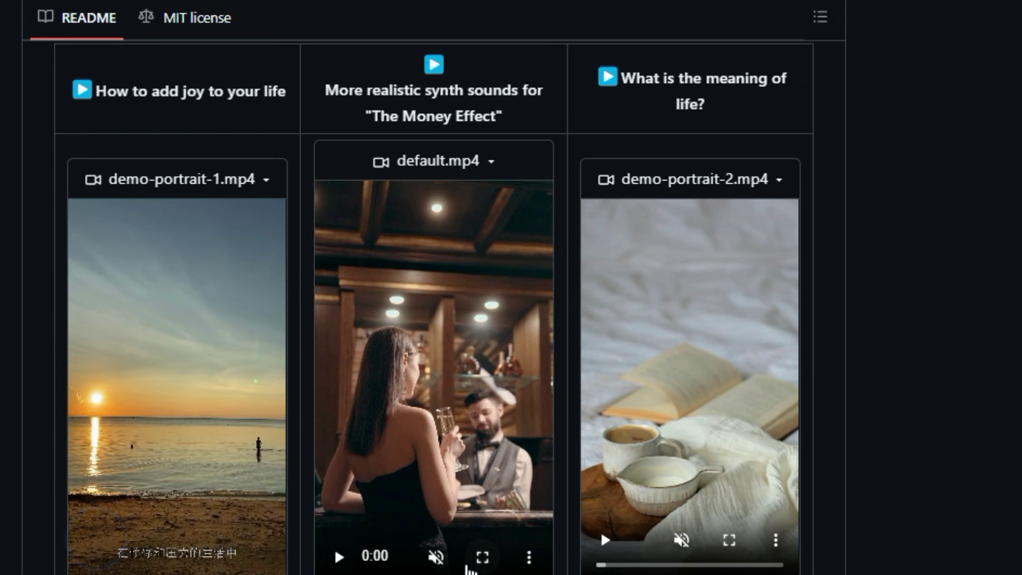
Play the default, portrait-2, landscape and landscape-2 demo videos in the README
click(339, 557)
click(607, 542)
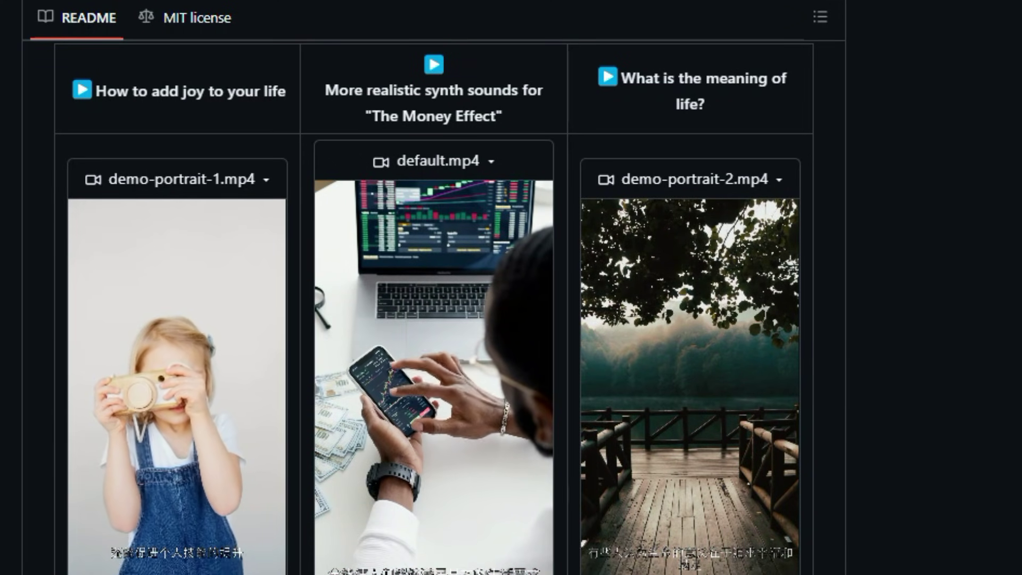
scroll(434, 308, down, 7)
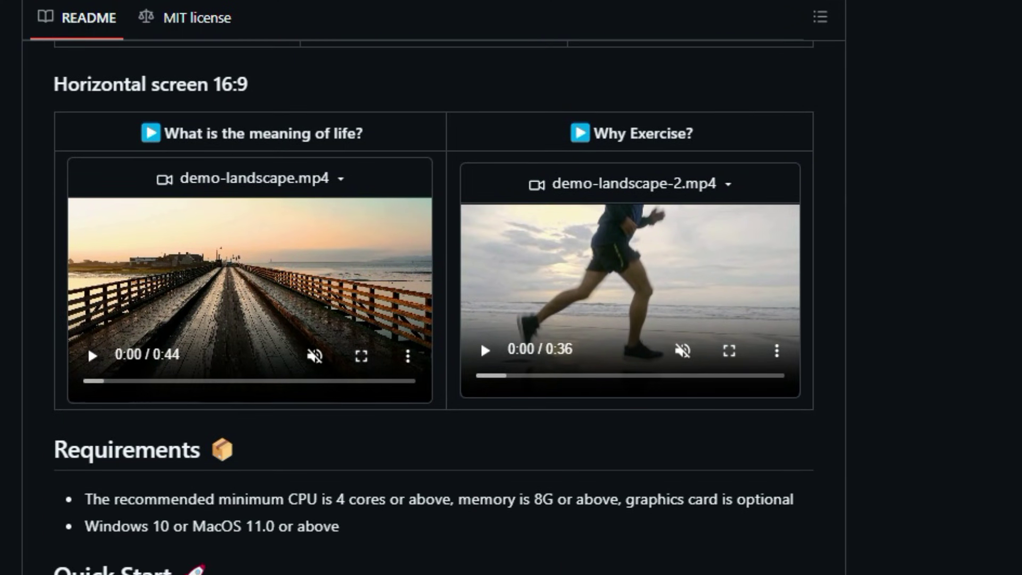
click(89, 358)
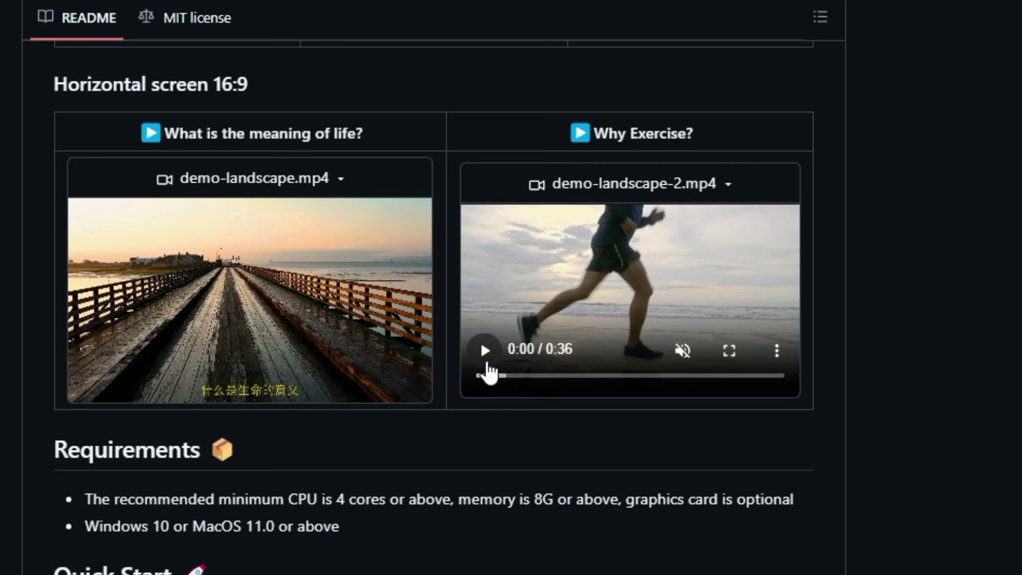
click(484, 352)
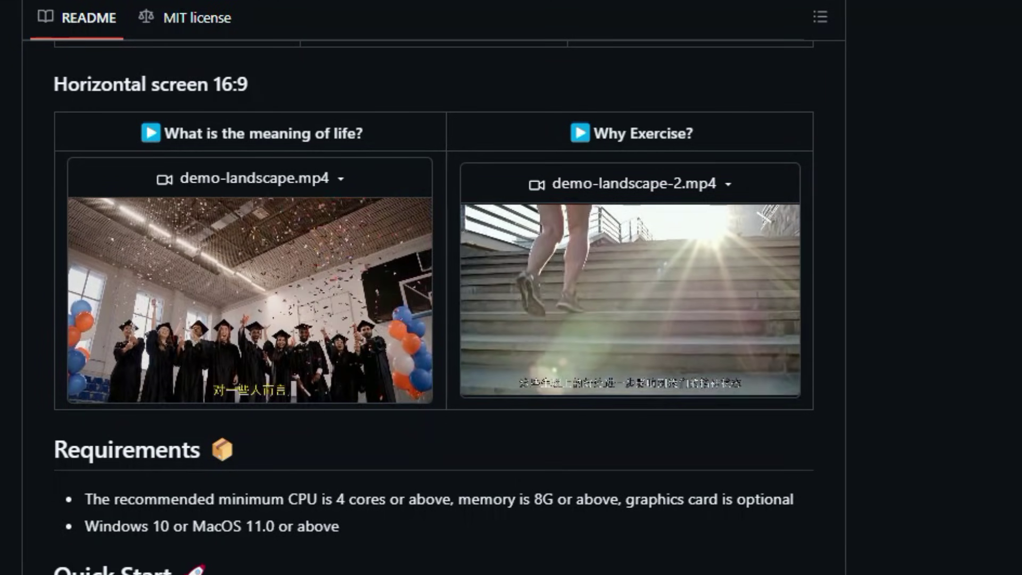
scroll(433, 320, down, 5)
scroll(434, 320, down, 2)
scroll(433, 320, down, 2)
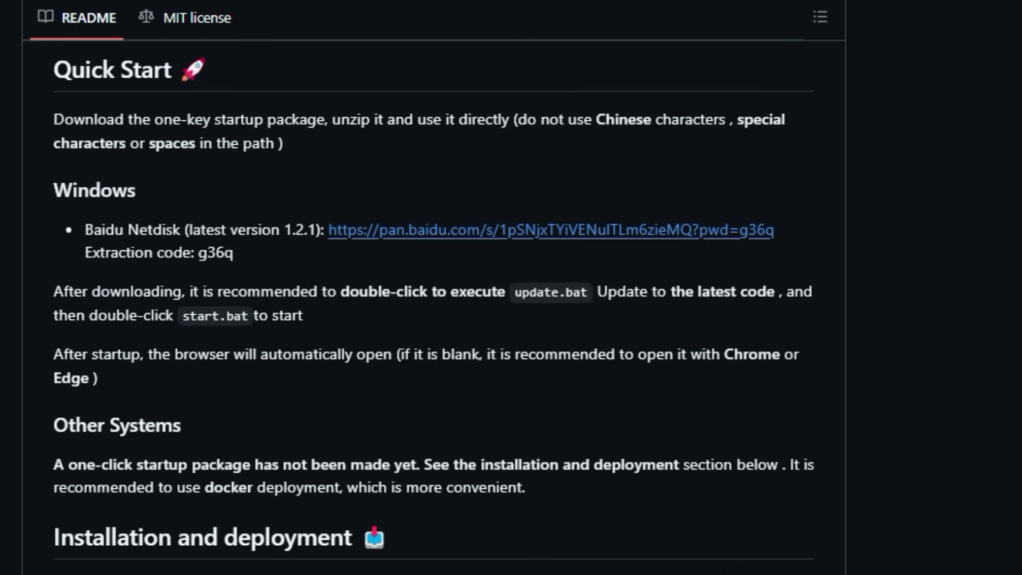
scroll(433, 319, down, 1)
scroll(434, 320, down, 3)
scroll(434, 320, down, 1)
scroll(434, 319, down, 1)
scroll(433, 320, down, 2)
scroll(434, 320, down, 2)
scroll(434, 320, down, 1)
scroll(433, 319, down, 3)
scroll(434, 319, down, 2)
scroll(434, 319, down, 1)
scroll(433, 320, down, 3)
scroll(433, 320, down, 1)
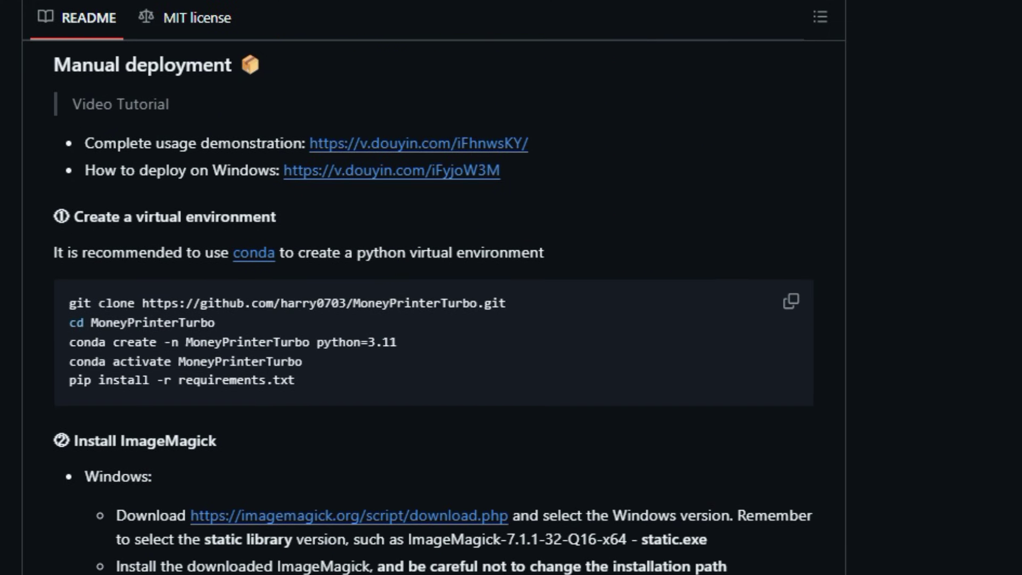
scroll(434, 320, down, 1)
scroll(433, 320, down, 3)
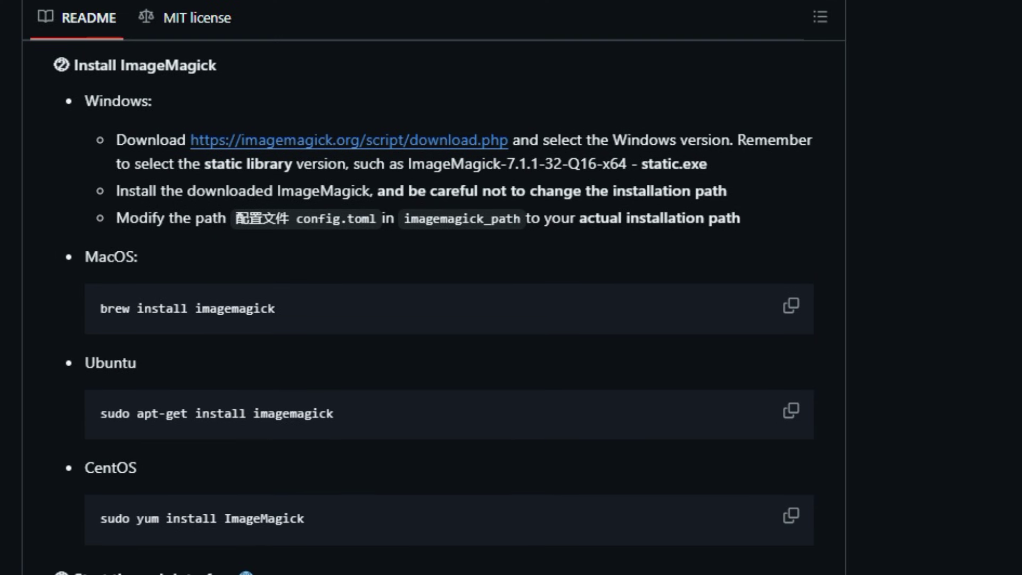
scroll(434, 320, down, 4)
scroll(434, 320, down, 2)
scroll(434, 319, down, 1)
scroll(434, 320, down, 1)
scroll(433, 319, down, 2)
scroll(434, 320, down, 4)
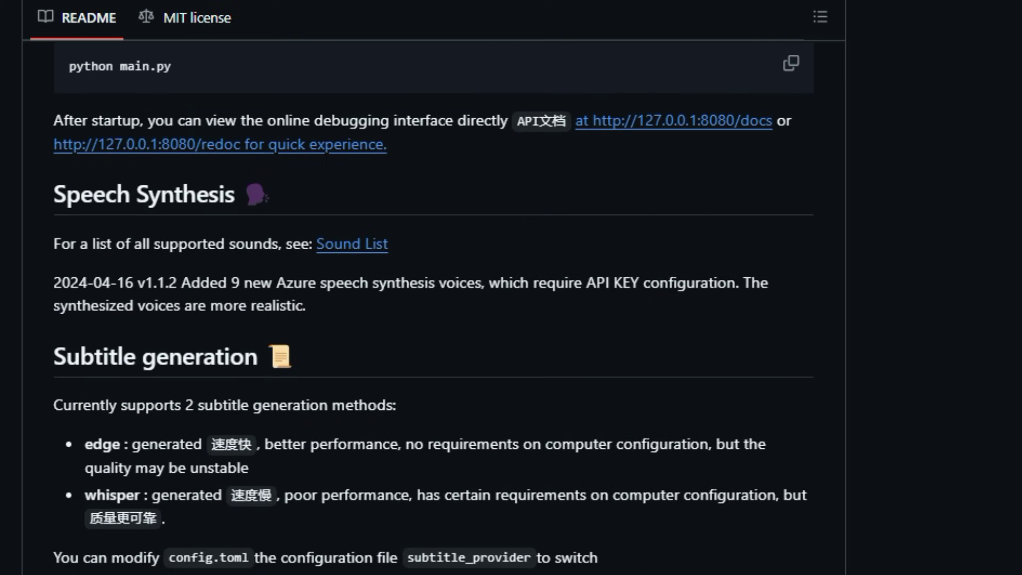
scroll(434, 320, down, 1)
scroll(433, 319, down, 2)
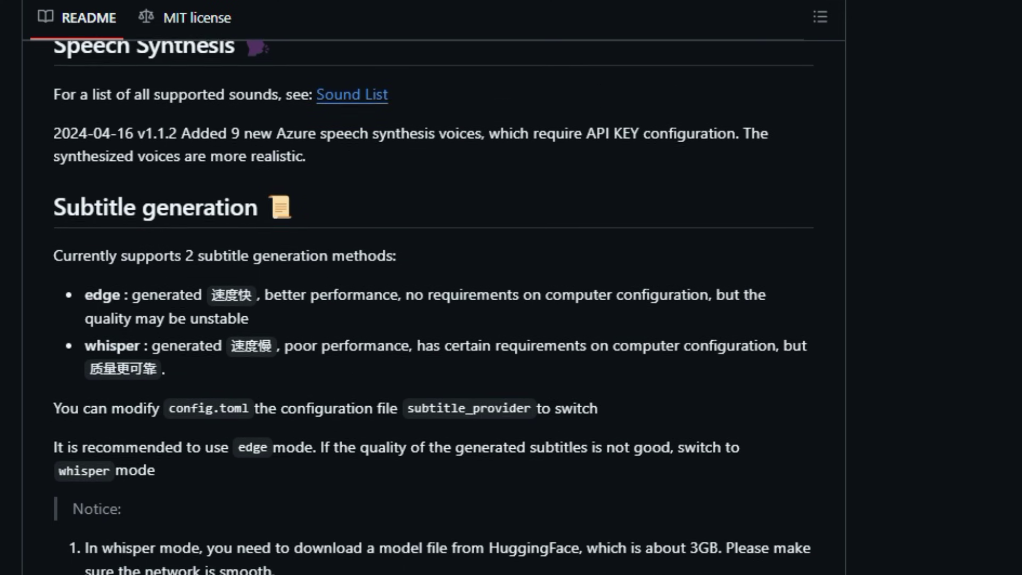
scroll(434, 319, down, 3)
scroll(434, 319, down, 7)
scroll(433, 320, down, 3)
scroll(433, 319, down, 1)
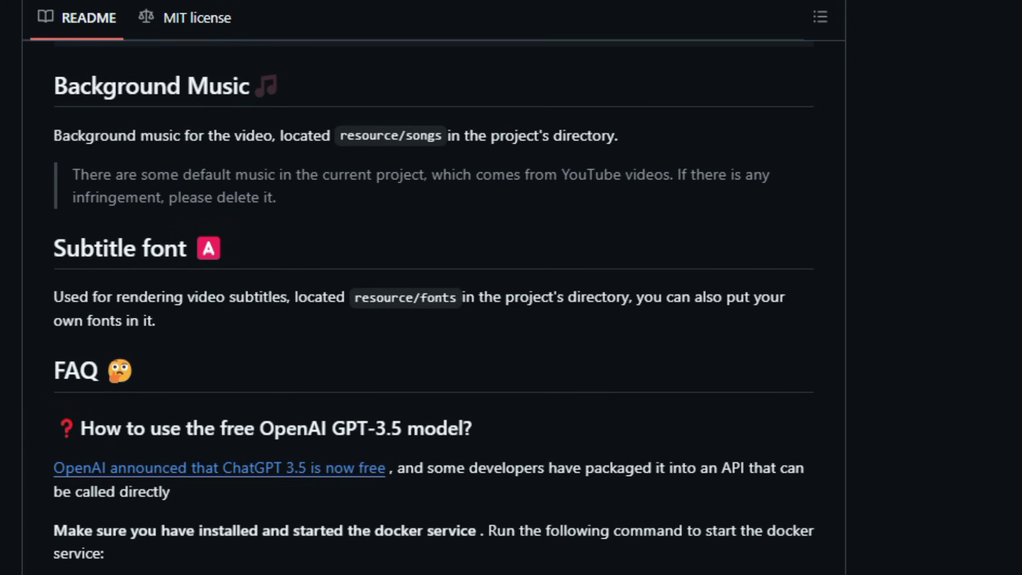
scroll(433, 319, down, 2)
scroll(434, 320, down, 1)
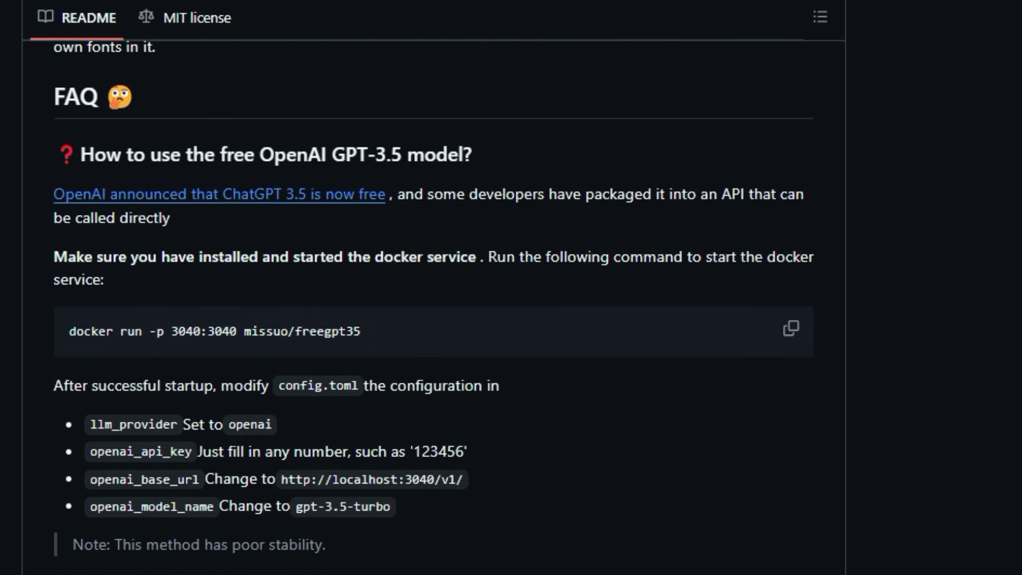
scroll(434, 319, down, 1)
scroll(434, 319, down, 3)
scroll(434, 320, down, 2)
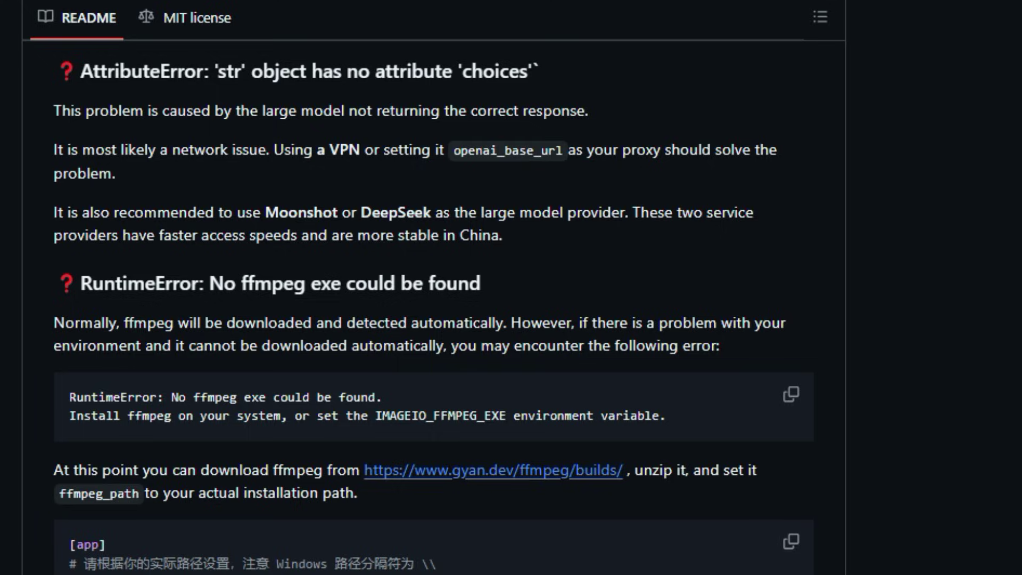
scroll(434, 319, down, 3)
scroll(434, 320, down, 2)
scroll(434, 320, down, 1)
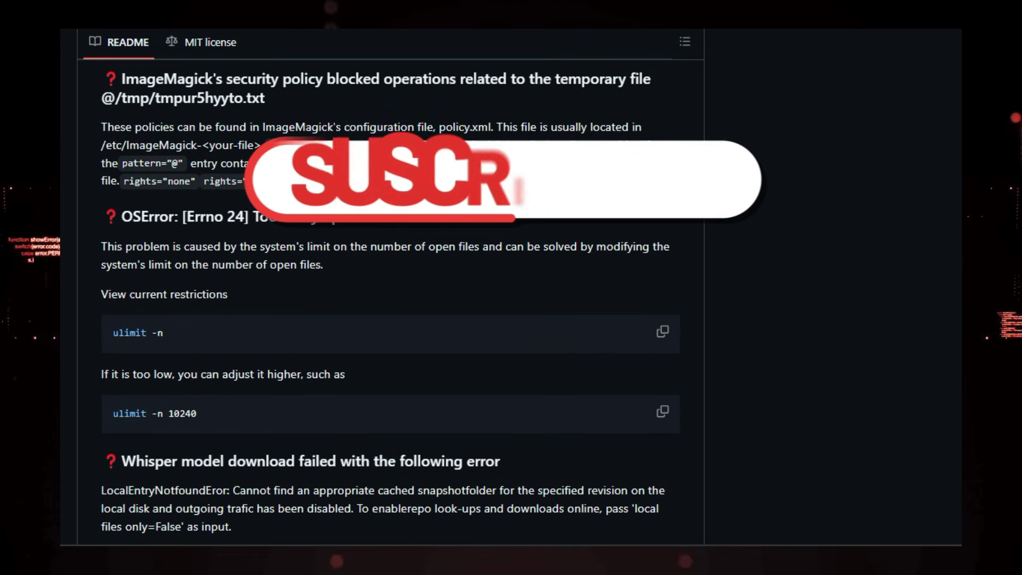
scroll(434, 320, down, 1)
scroll(433, 320, down, 1)
scroll(434, 320, down, 1)
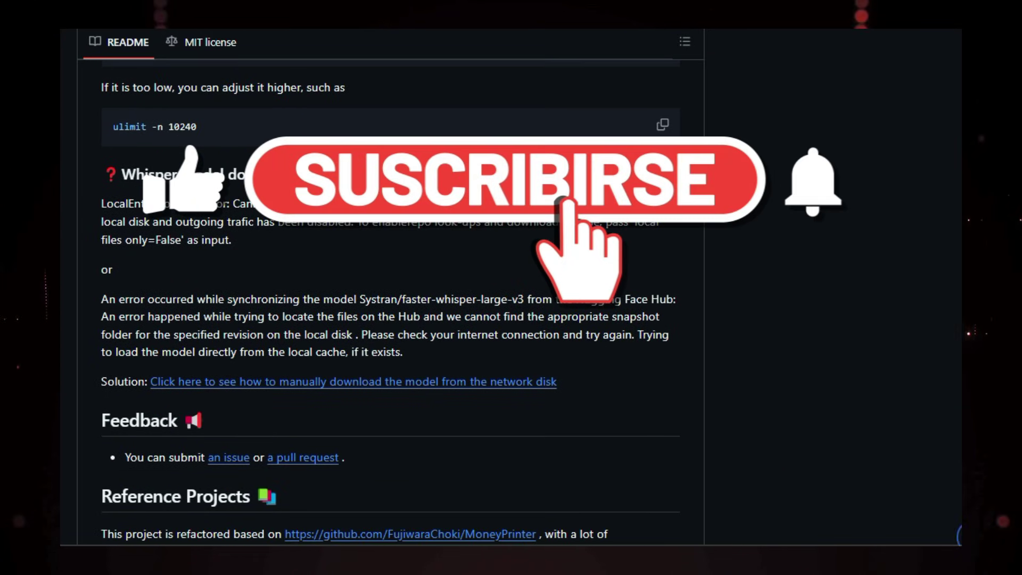
scroll(433, 320, down, 1)
scroll(434, 319, down, 3)
scroll(434, 319, down, 1)
scroll(433, 320, down, 2)
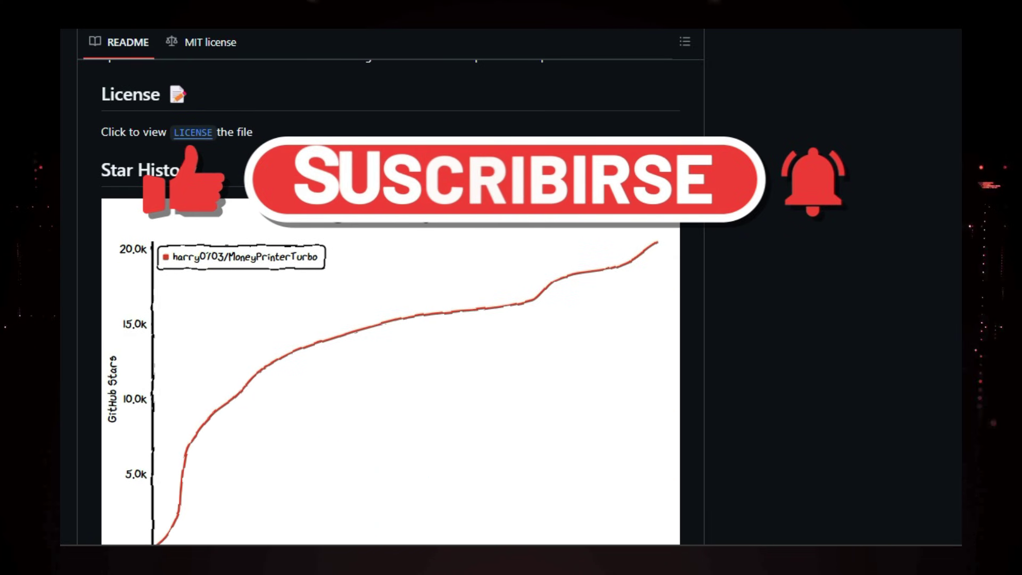
scroll(434, 320, down, 1)
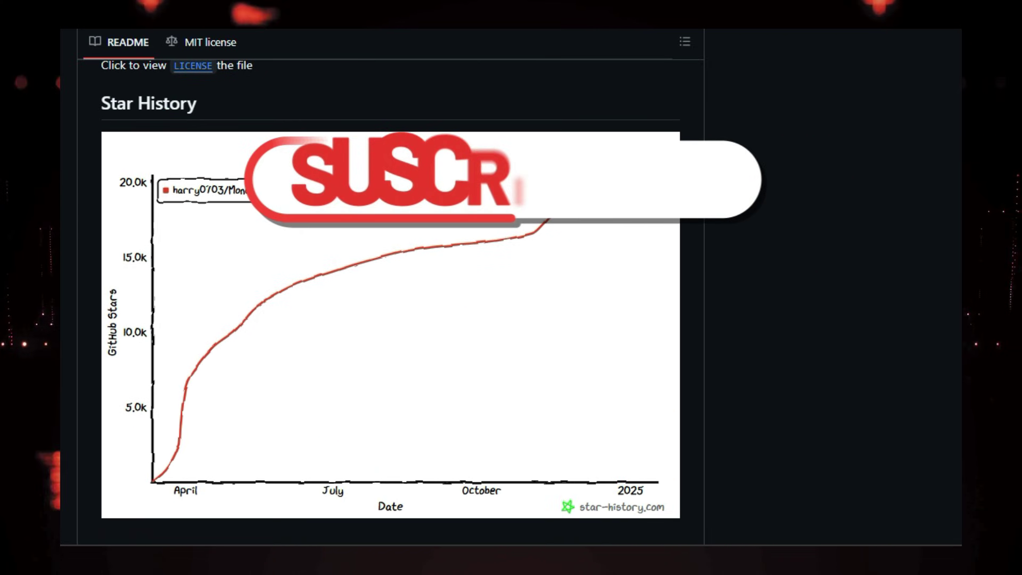
scroll(434, 320, down, 1)
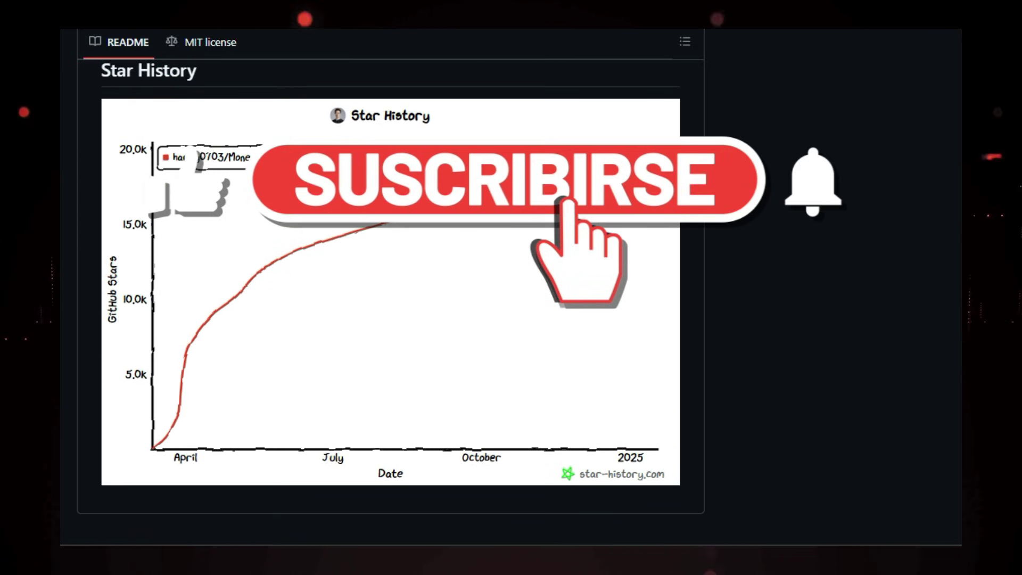